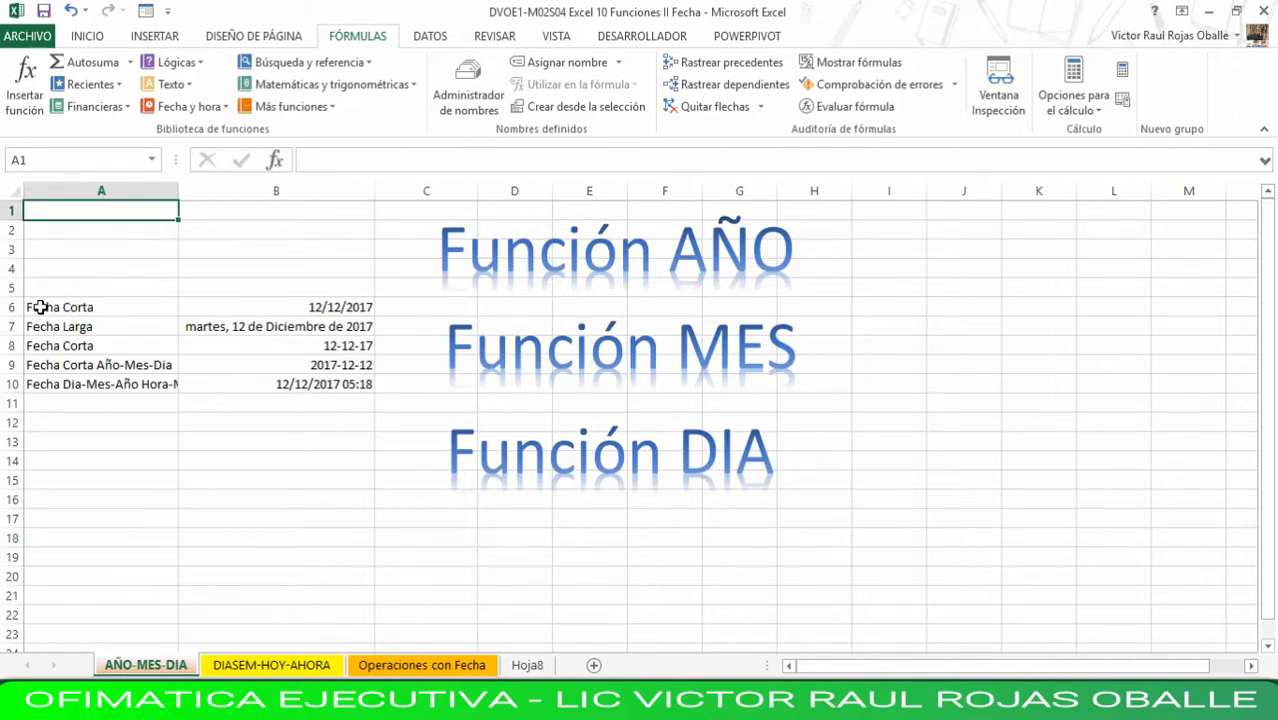
- Examine the date format labels in A6:A10 and the underlying value of each date beside them in column B
key(Down)
key(Down)
key(Down)
key(Down)
key(Down)
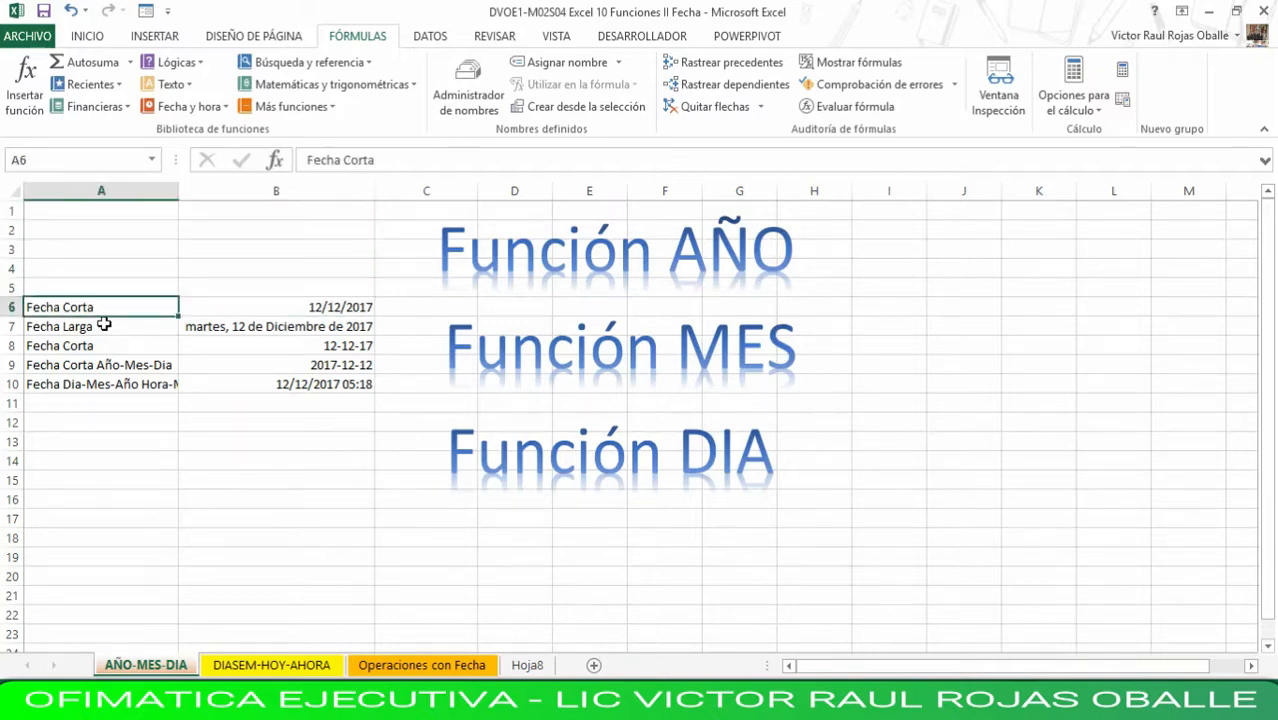
key(Right)
key(Left)
key(Right)
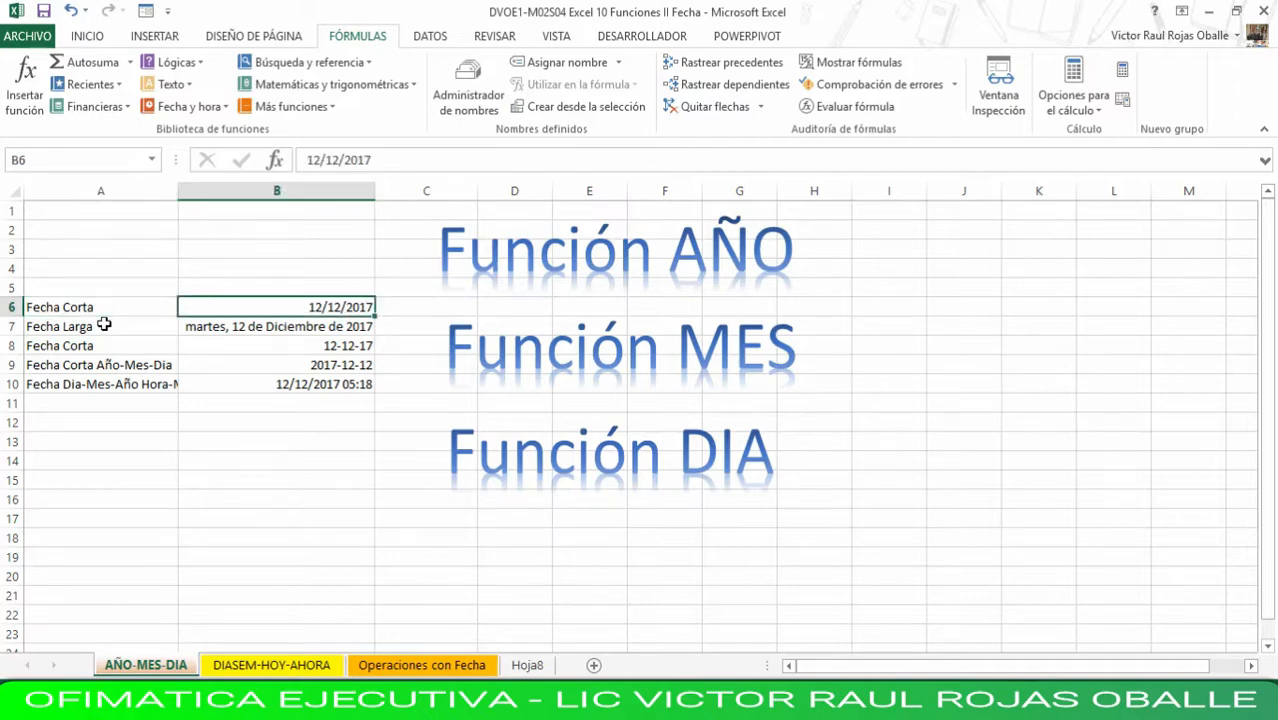
key(Left)
key(Down)
key(Right)
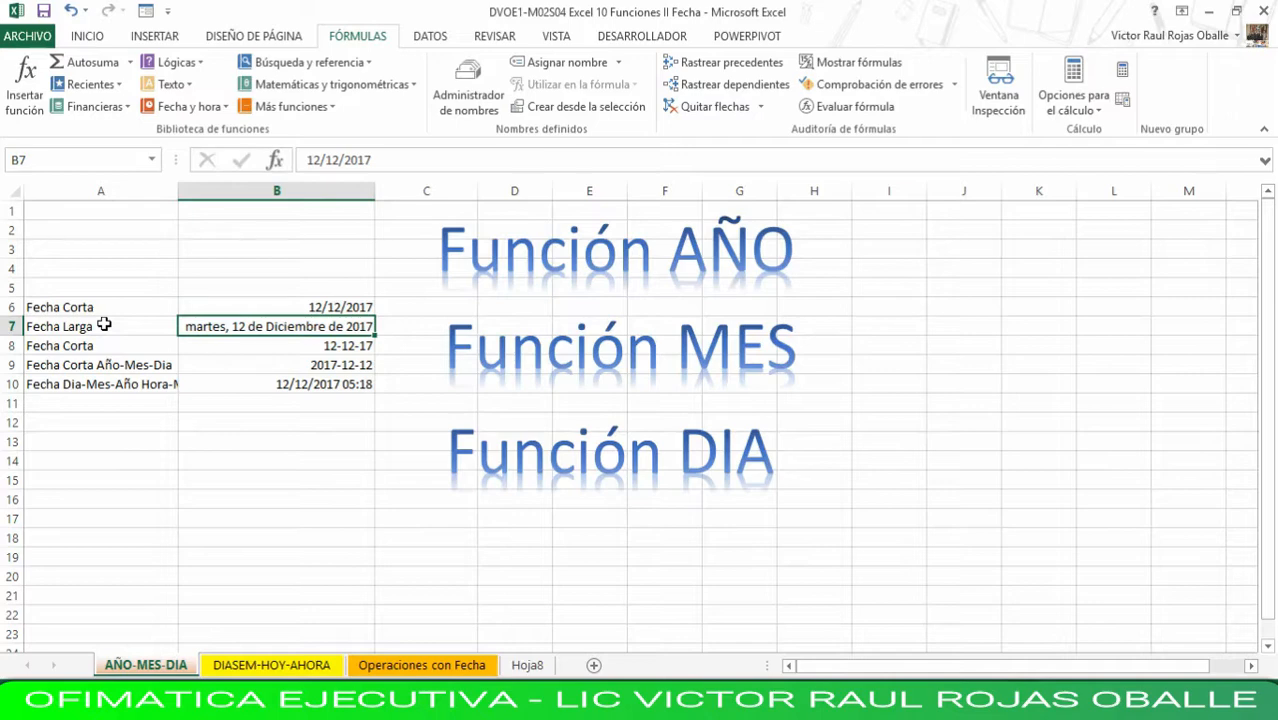
key(Down)
key(Left)
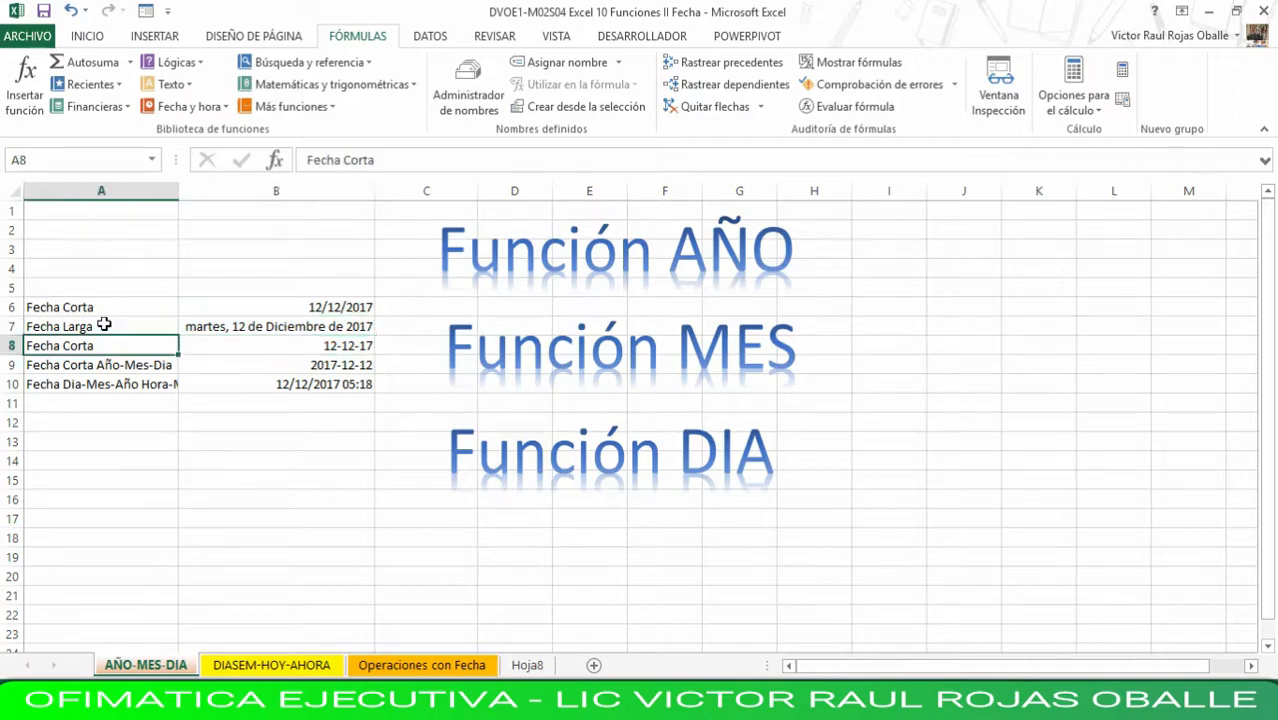
key(Right)
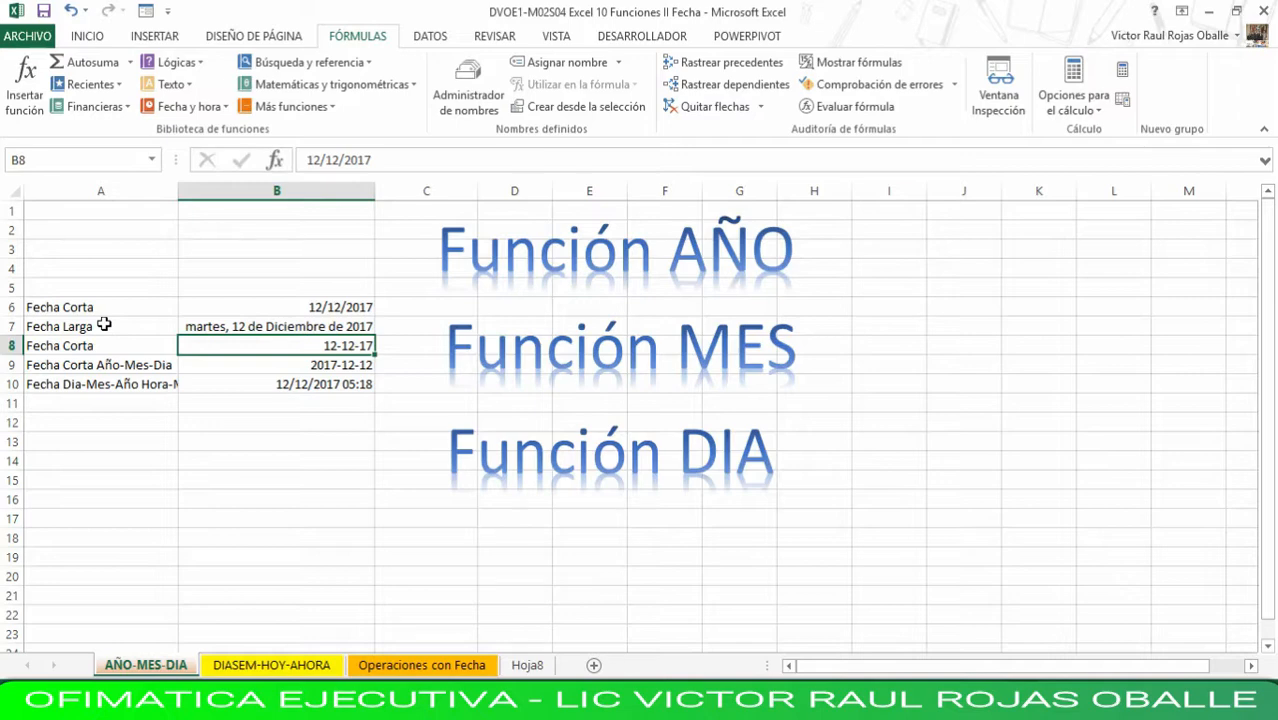
key(Down)
key(Left)
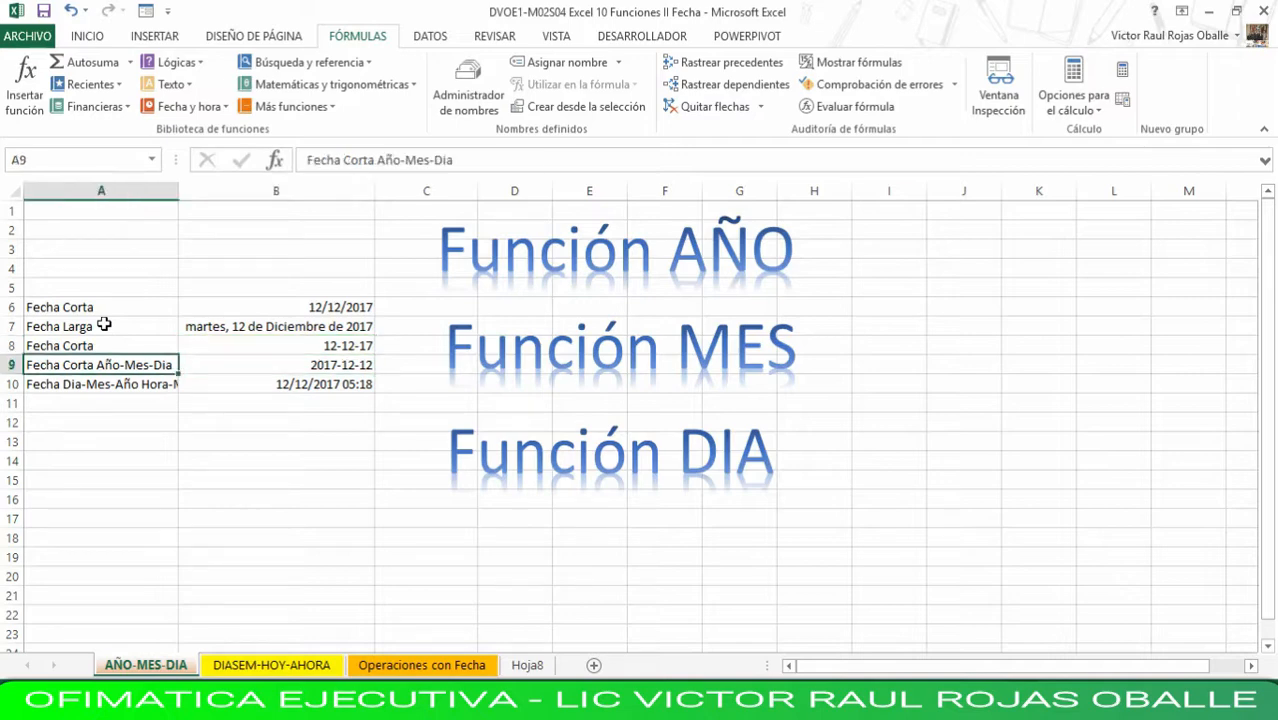
key(Right)
key(Left)
key(Right)
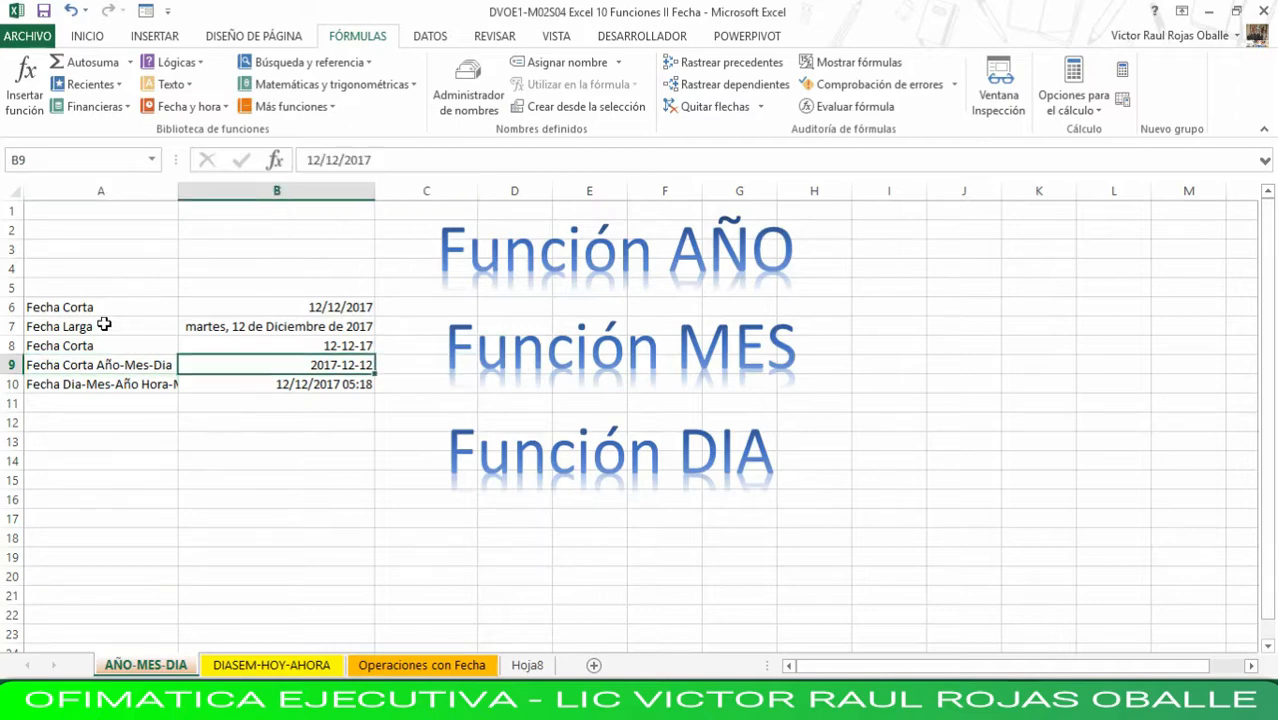
key(Left)
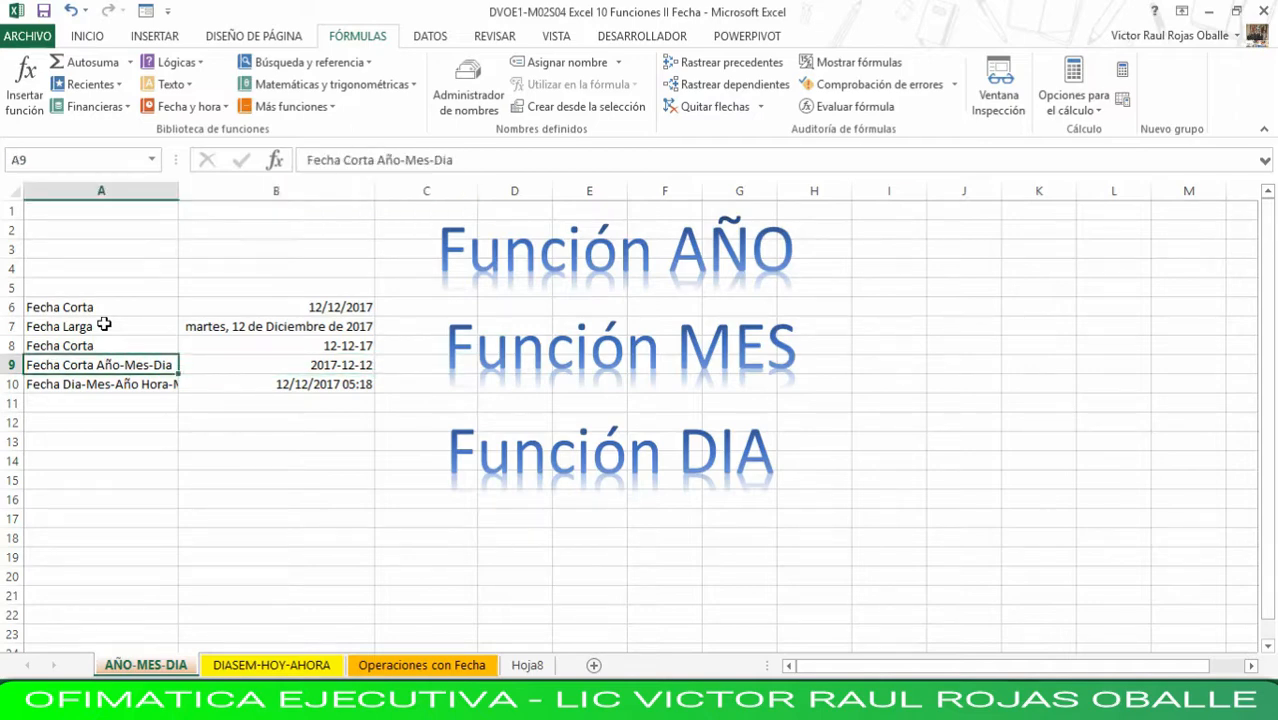
key(Down)
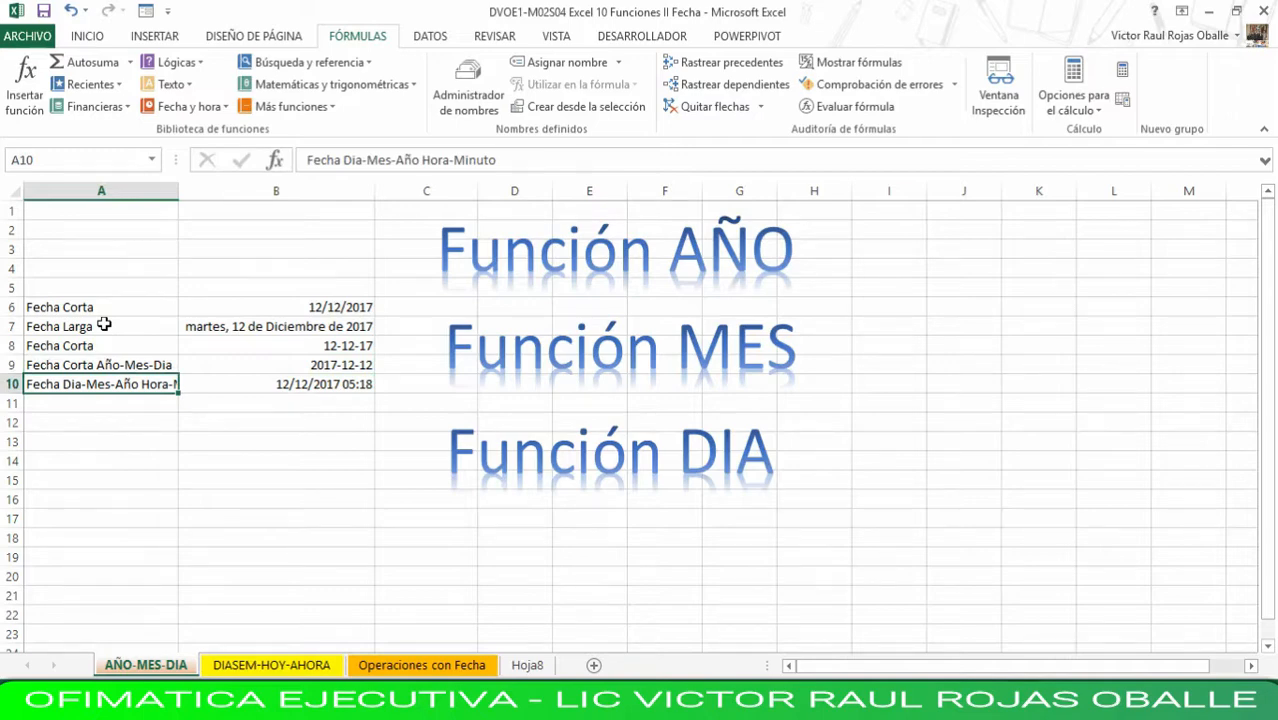
key(Right)
key(Left)
key(Right)
key(Left)
- Enter =AÑO(B6) in cell I2 to extract the year from the first short date
click(881, 230)
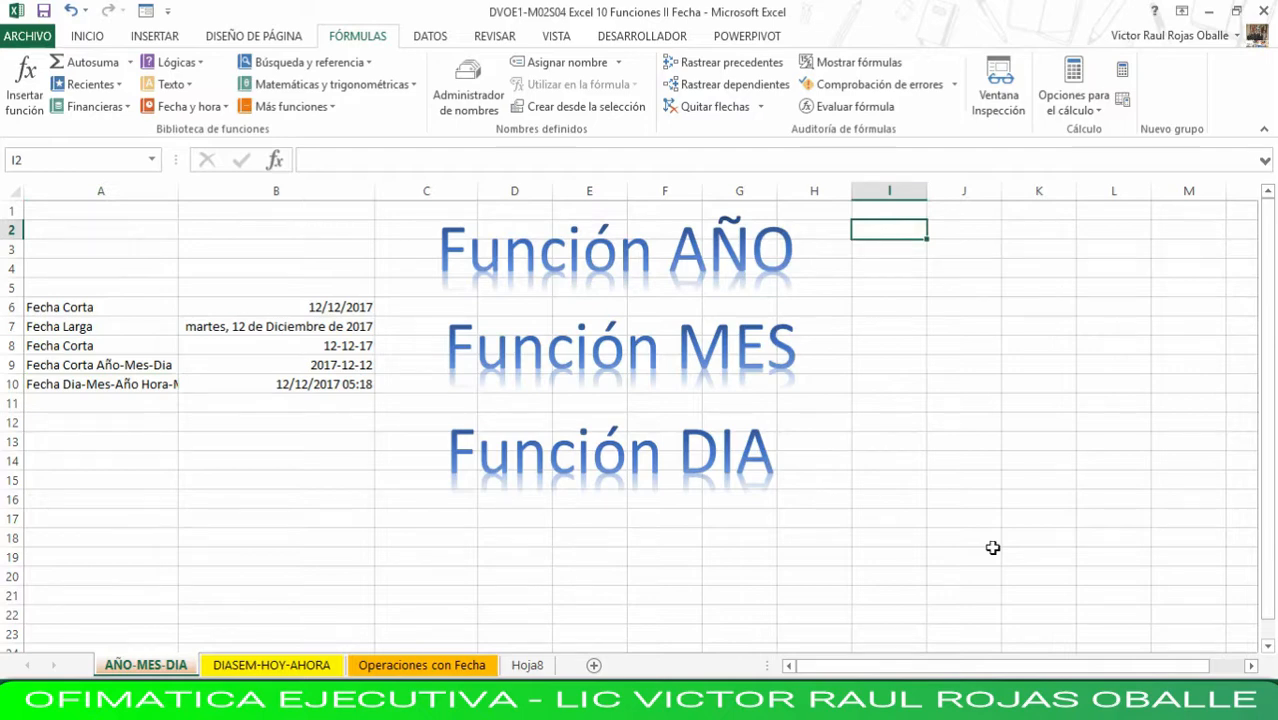
text(=)
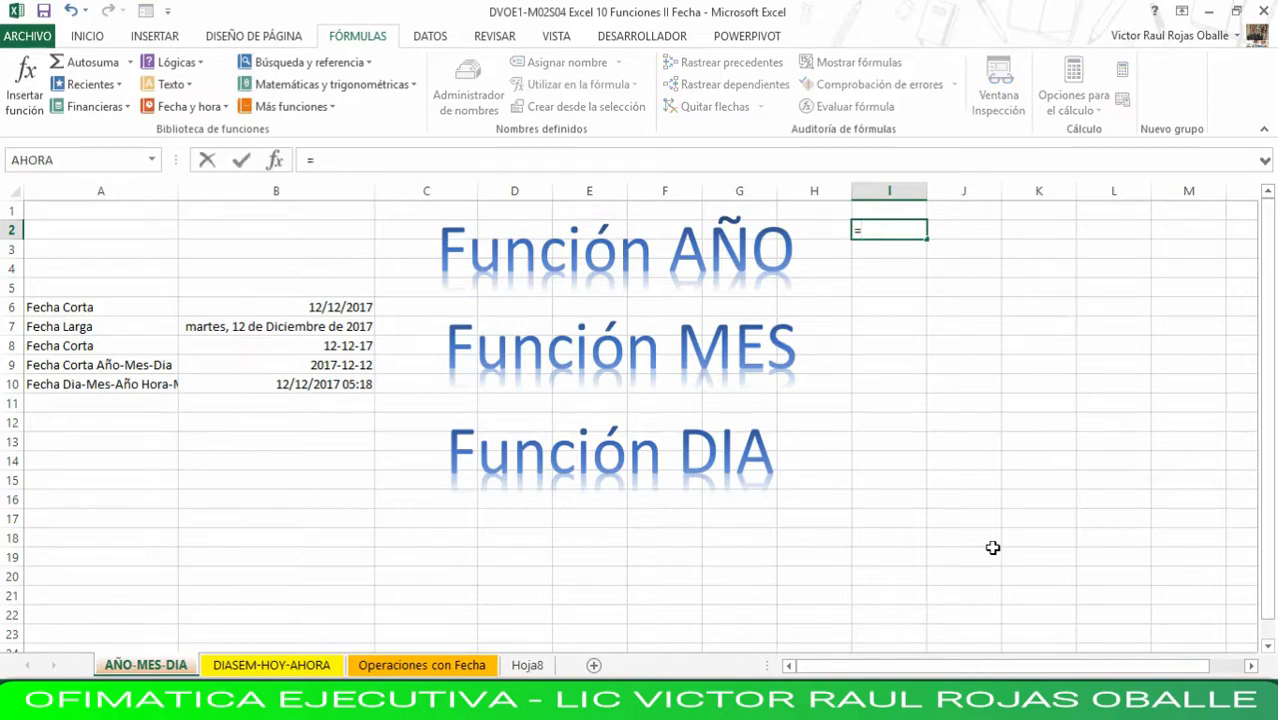
text(año()
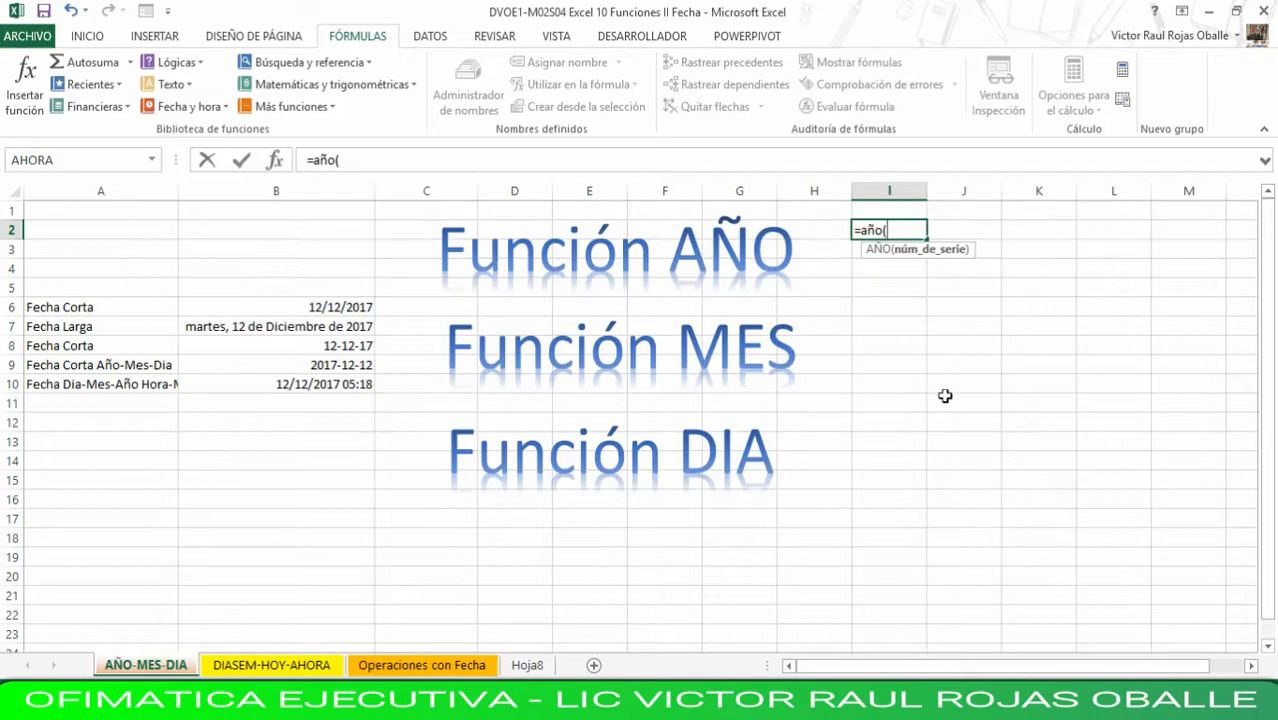
click(340, 306)
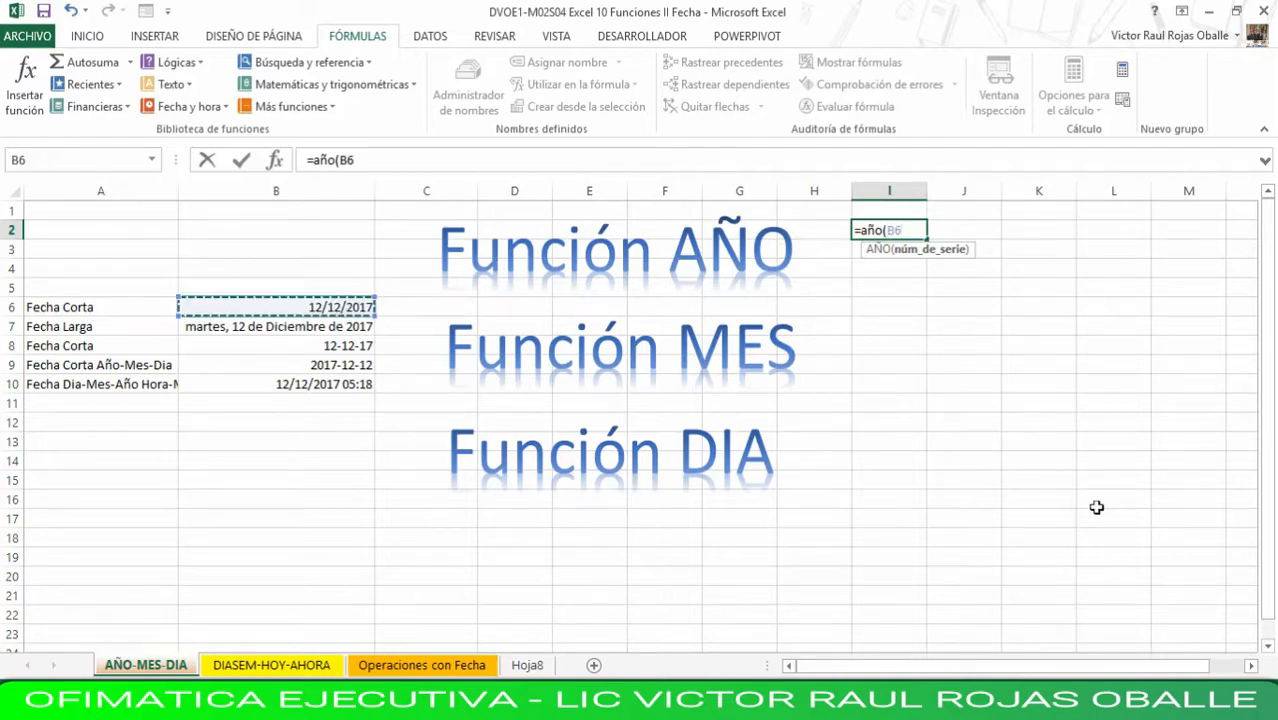
text())
key(Return)
key(Up)
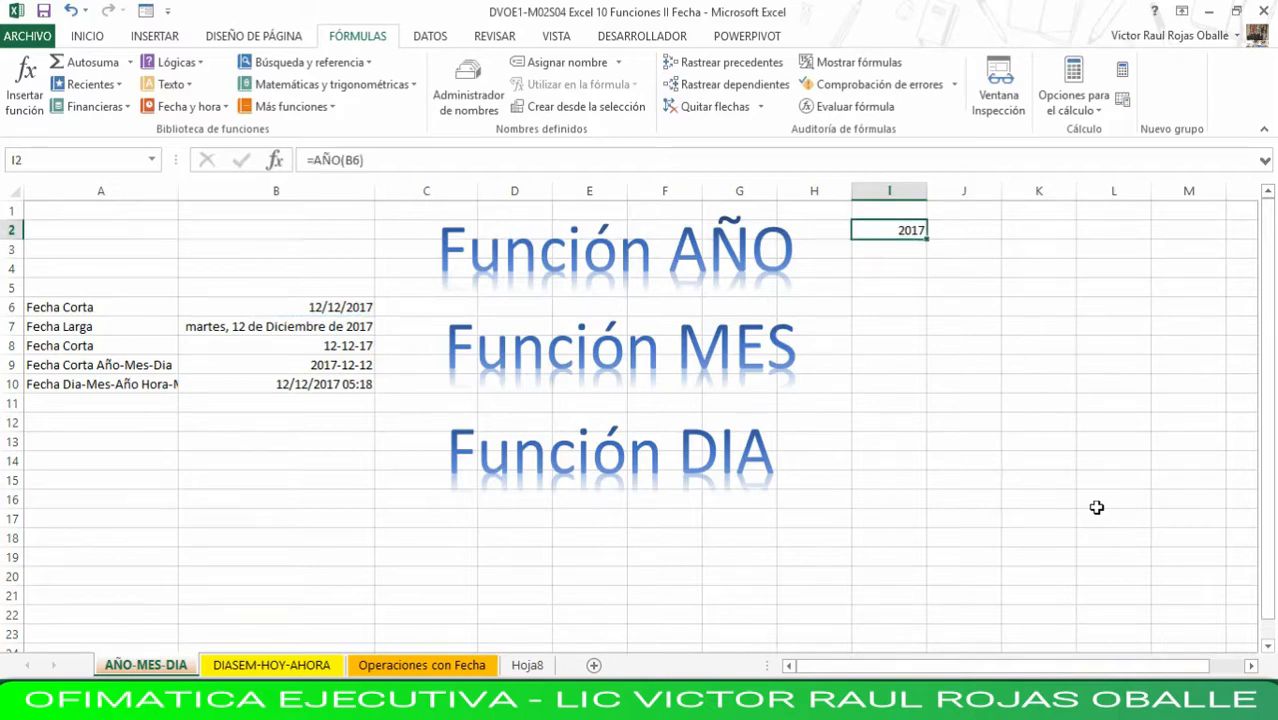
- Enter an AÑO formula in J2 that extracts the year from the long date in B7
key(Right)
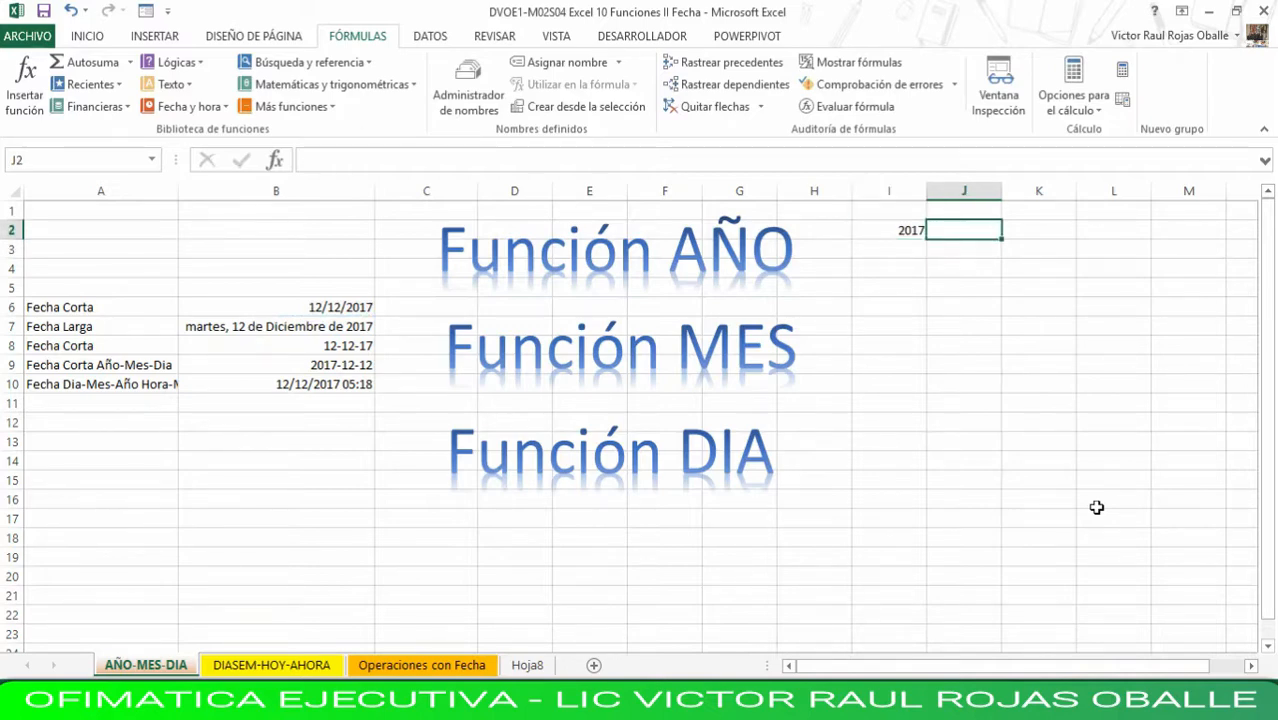
text(=añ)
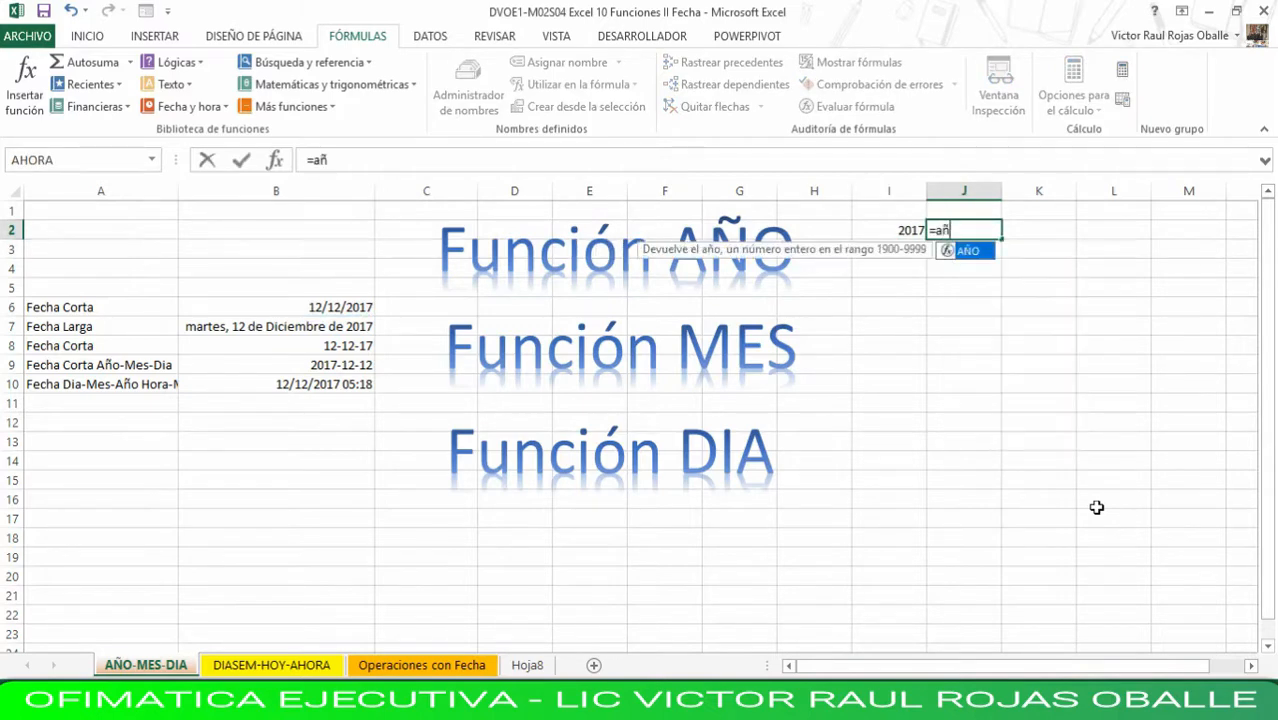
text(o()
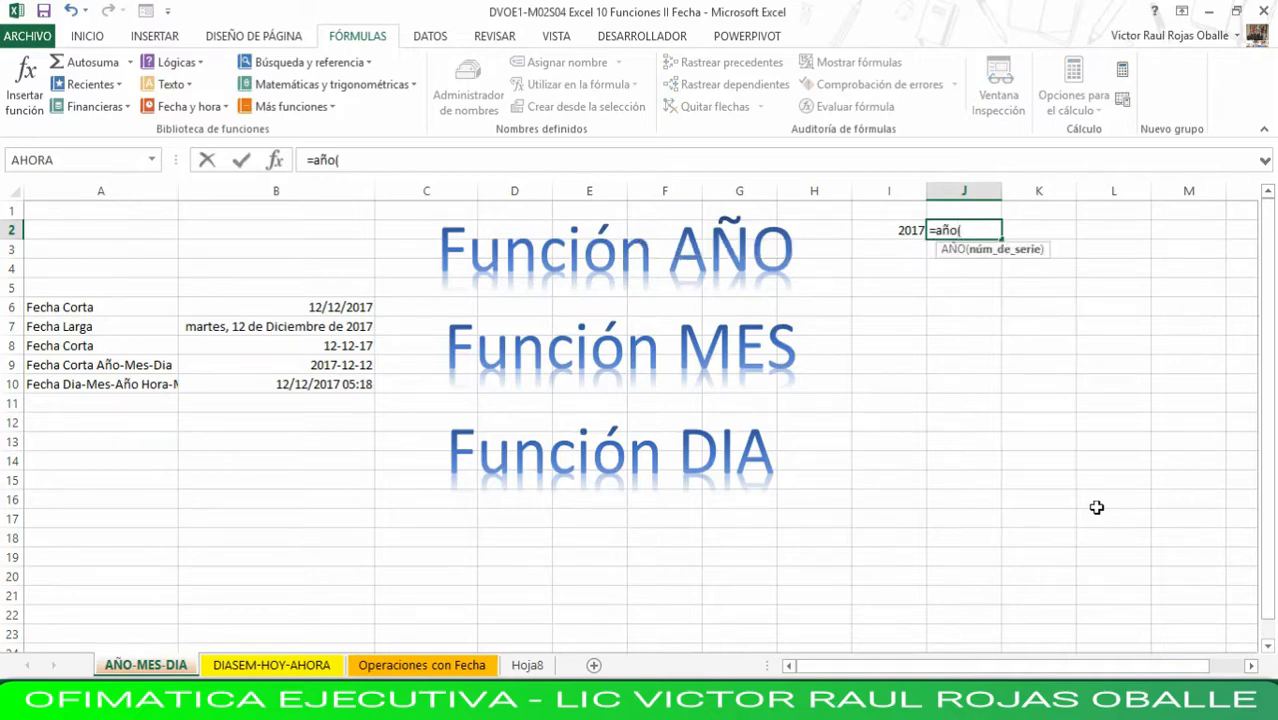
click(365, 327)
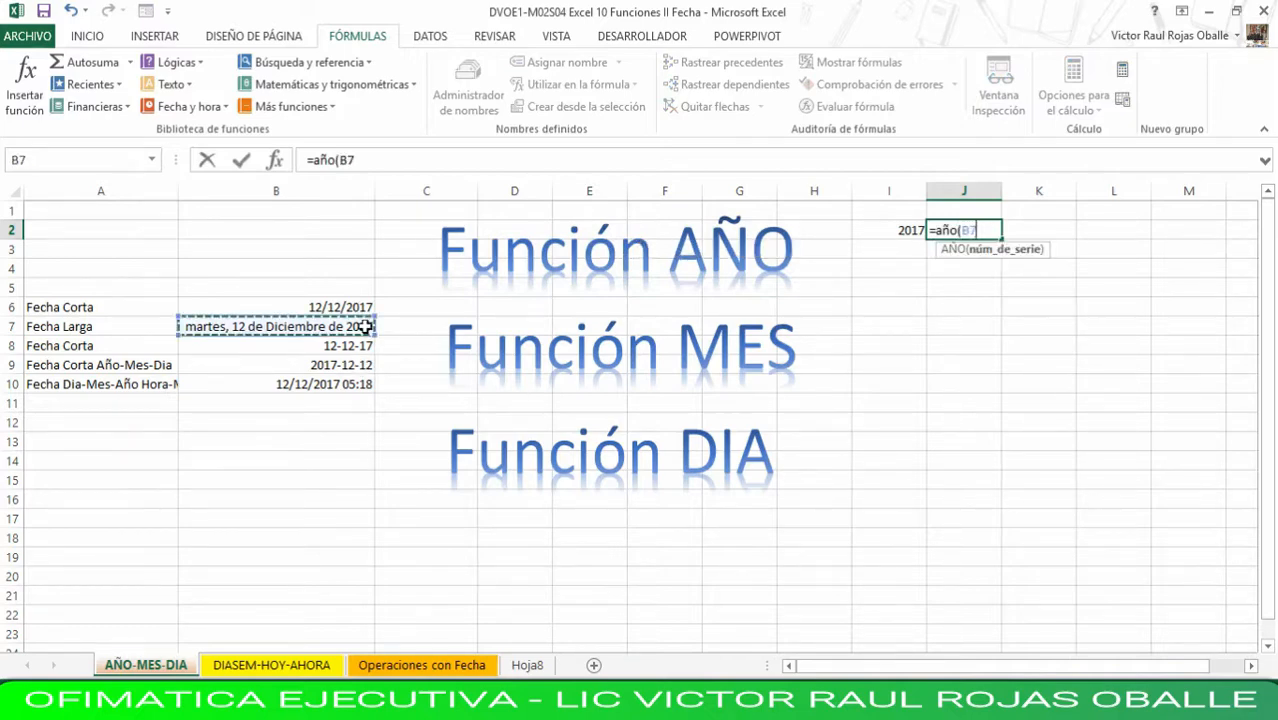
key(Return)
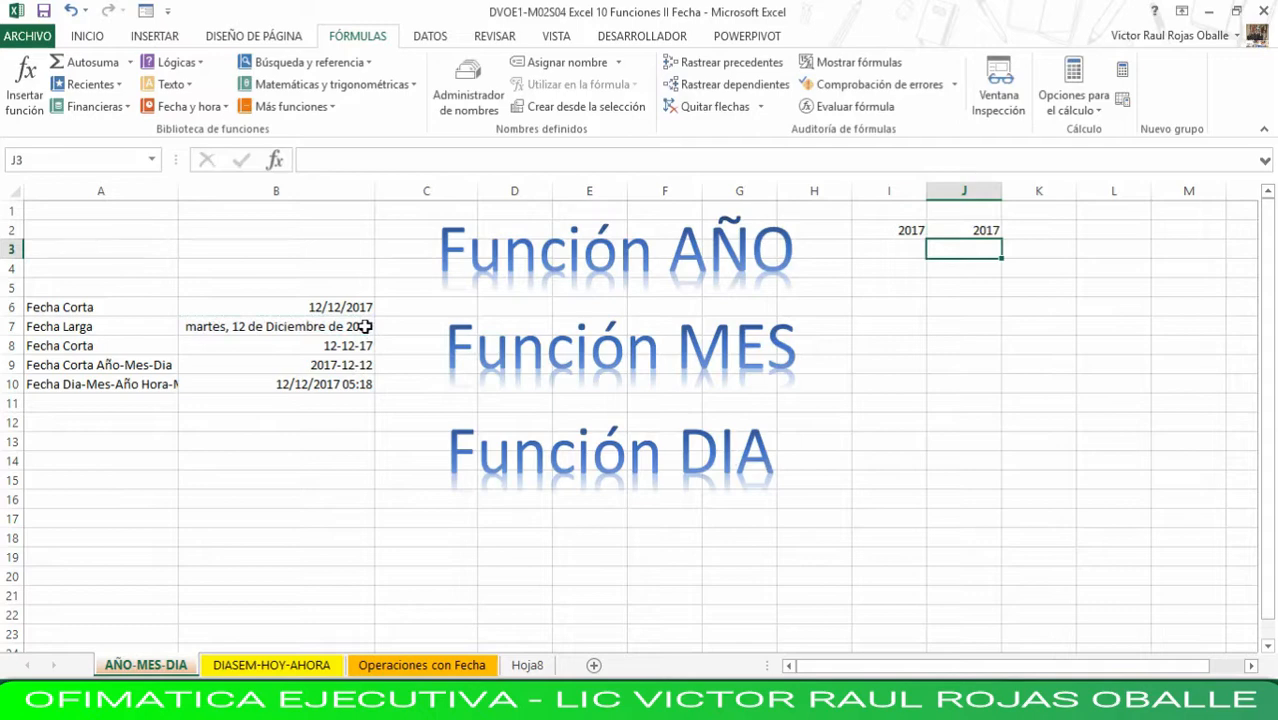
- Enter an AÑO formula in K2 that extracts the year from the short date in B8
key(Up)
key(Right)
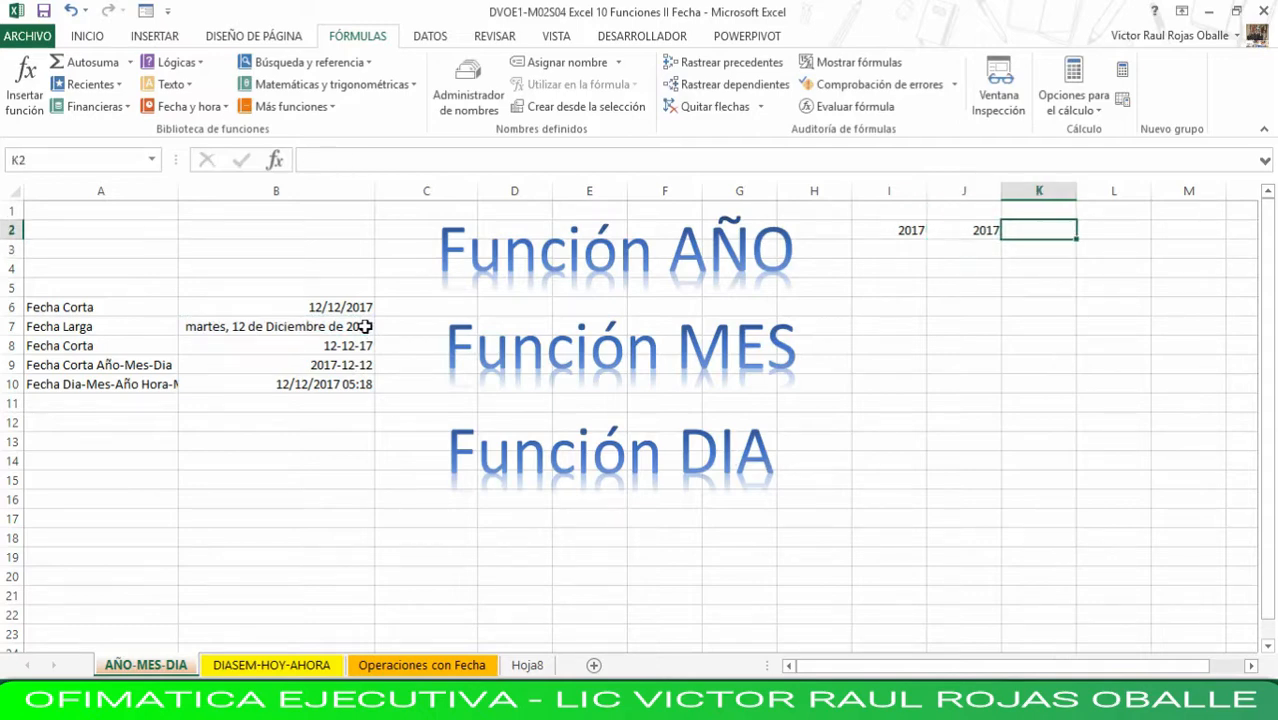
text(=añ)
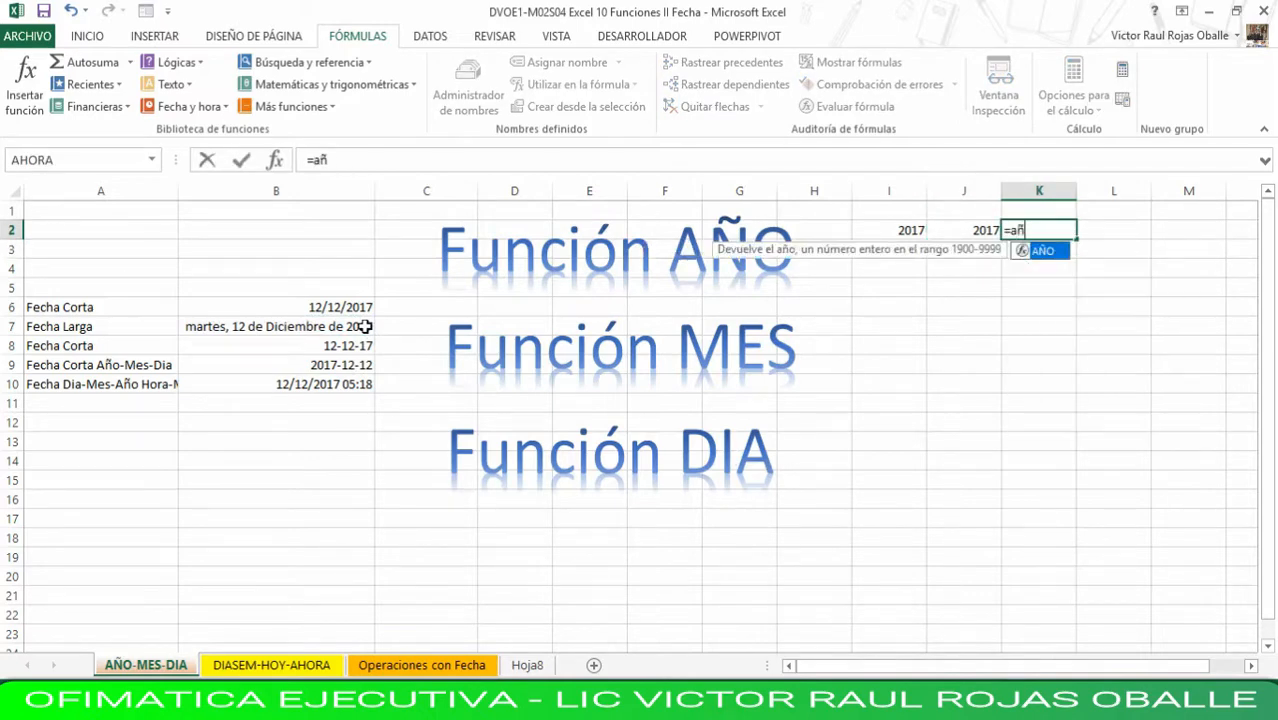
text(o()
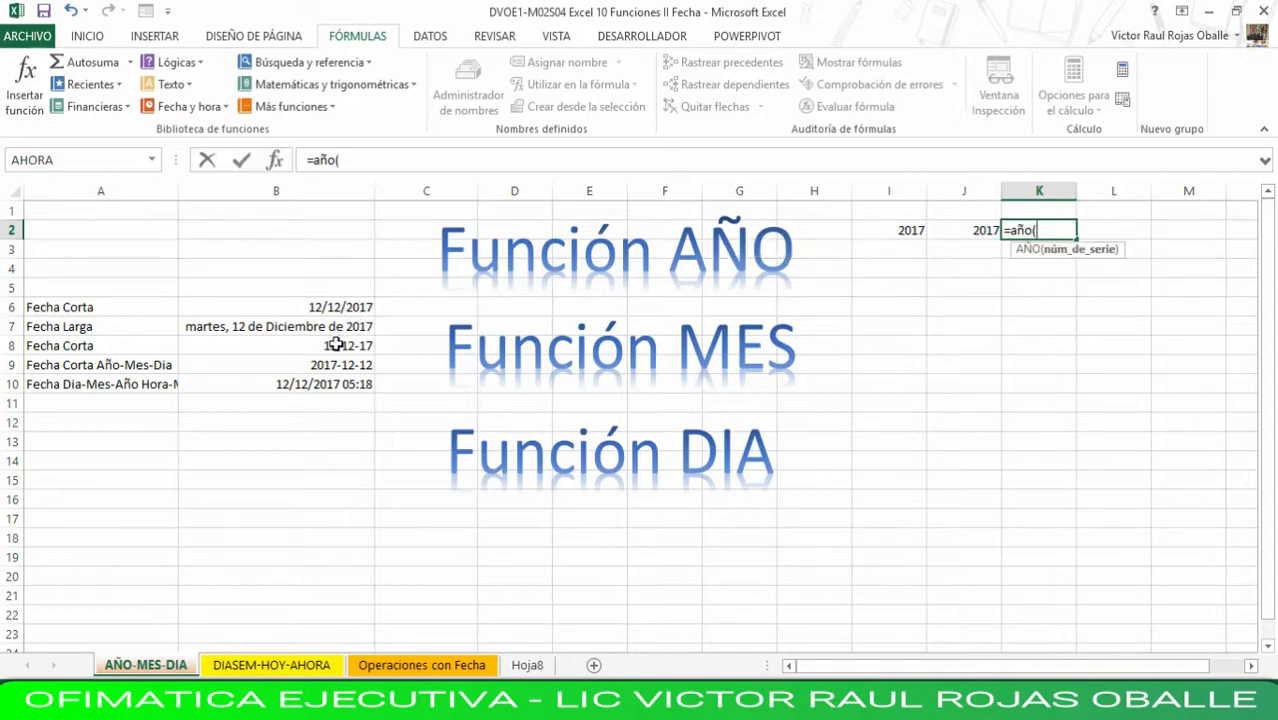
click(343, 348)
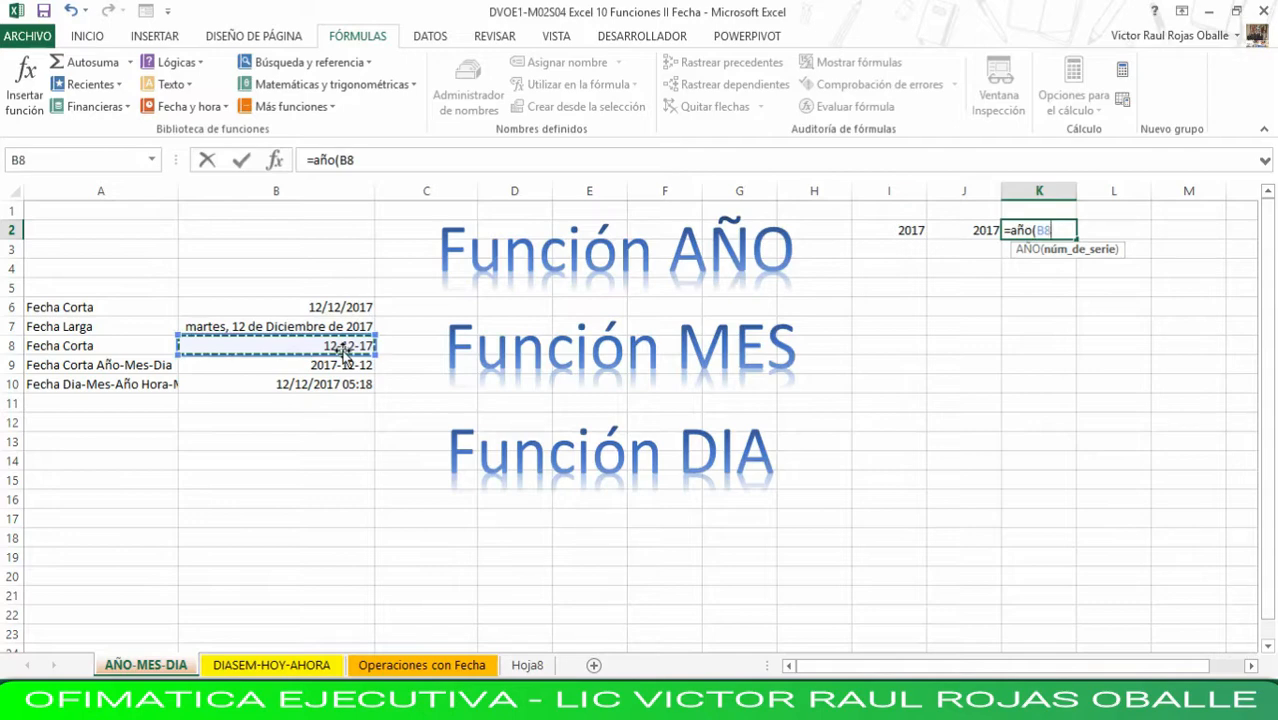
key(Return)
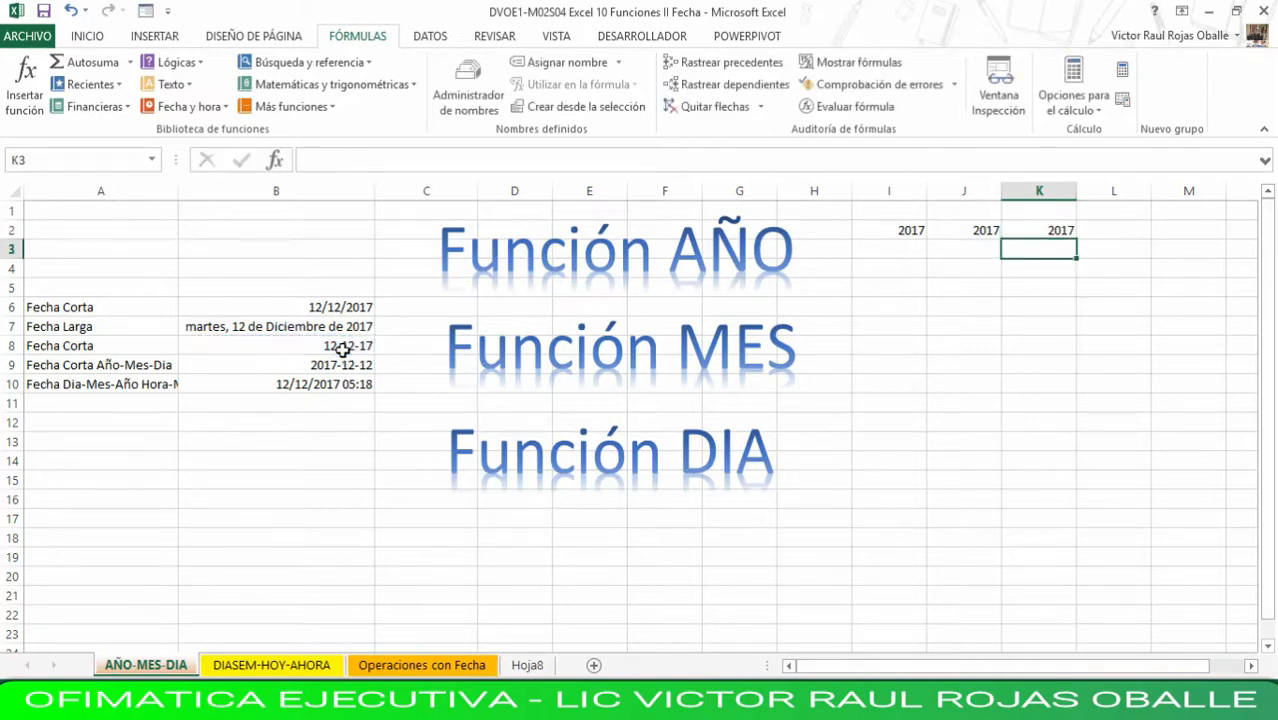
- Enter the year formula in L2, referencing the year-month-day date in B9
key(Up)
key(Right)
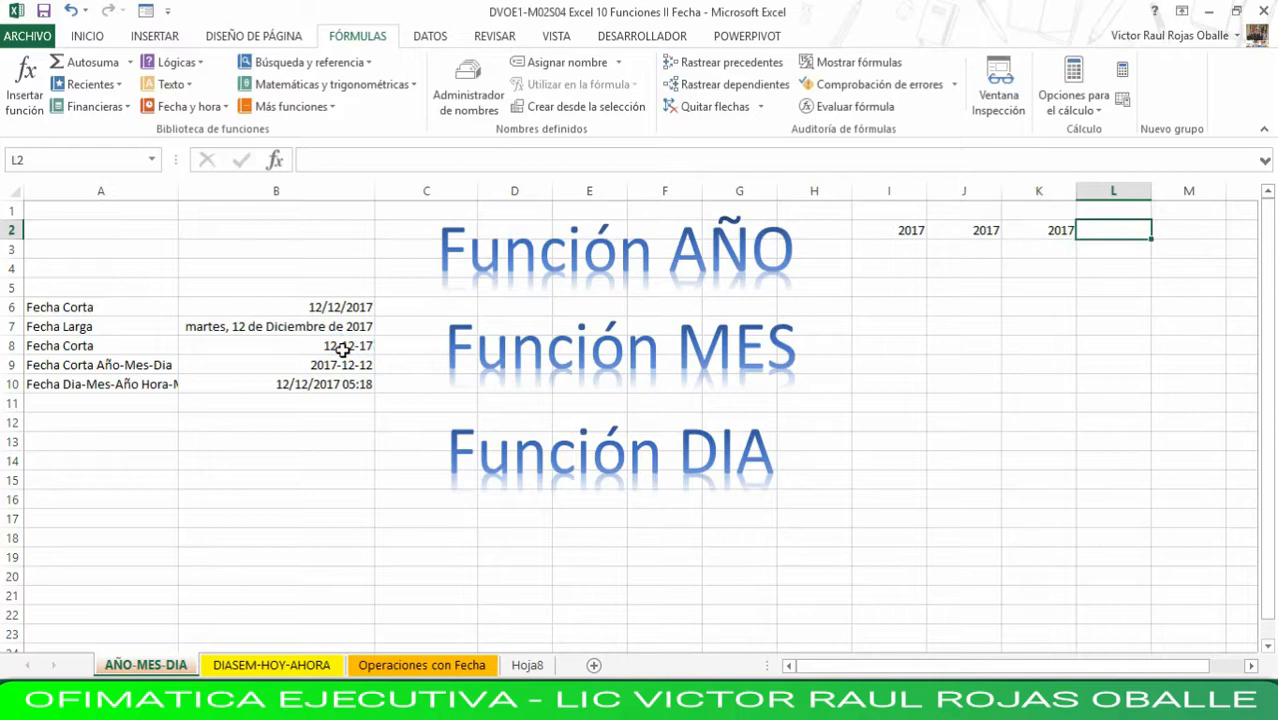
text(=)
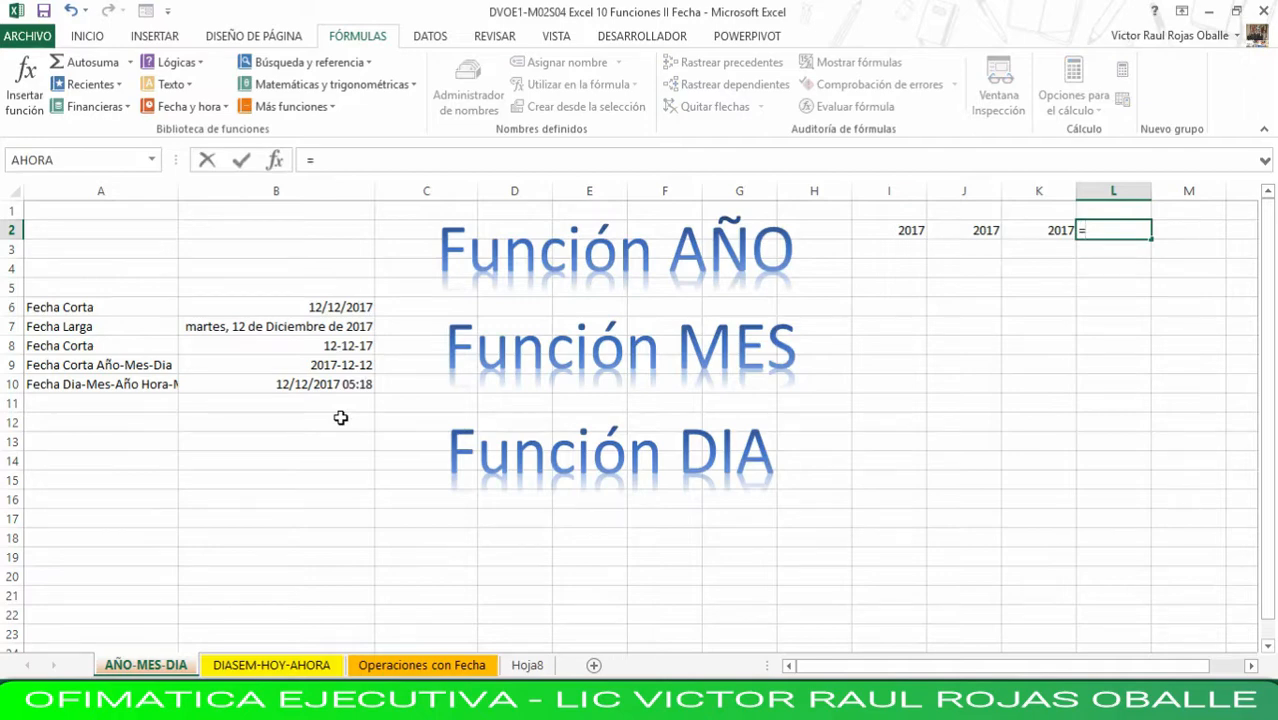
click(343, 374)
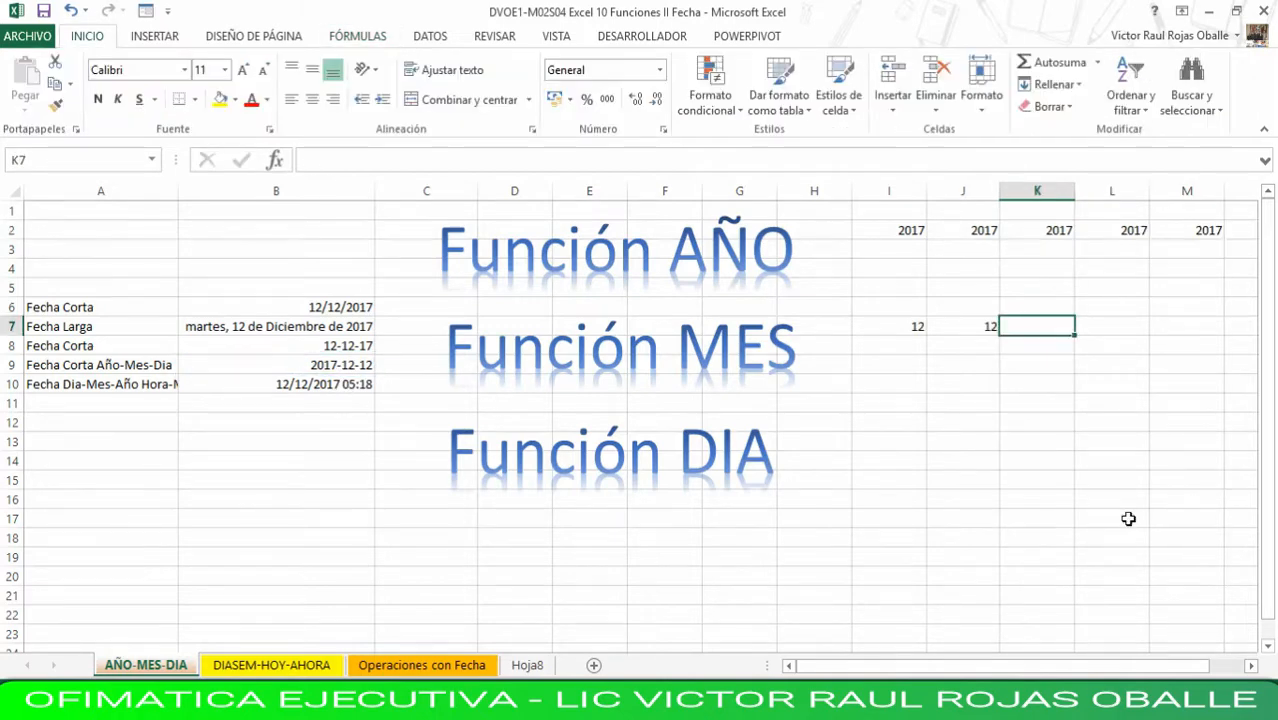
- Enter =MES(B8) in cell K7 to extract the month from the short date
text(=mes)
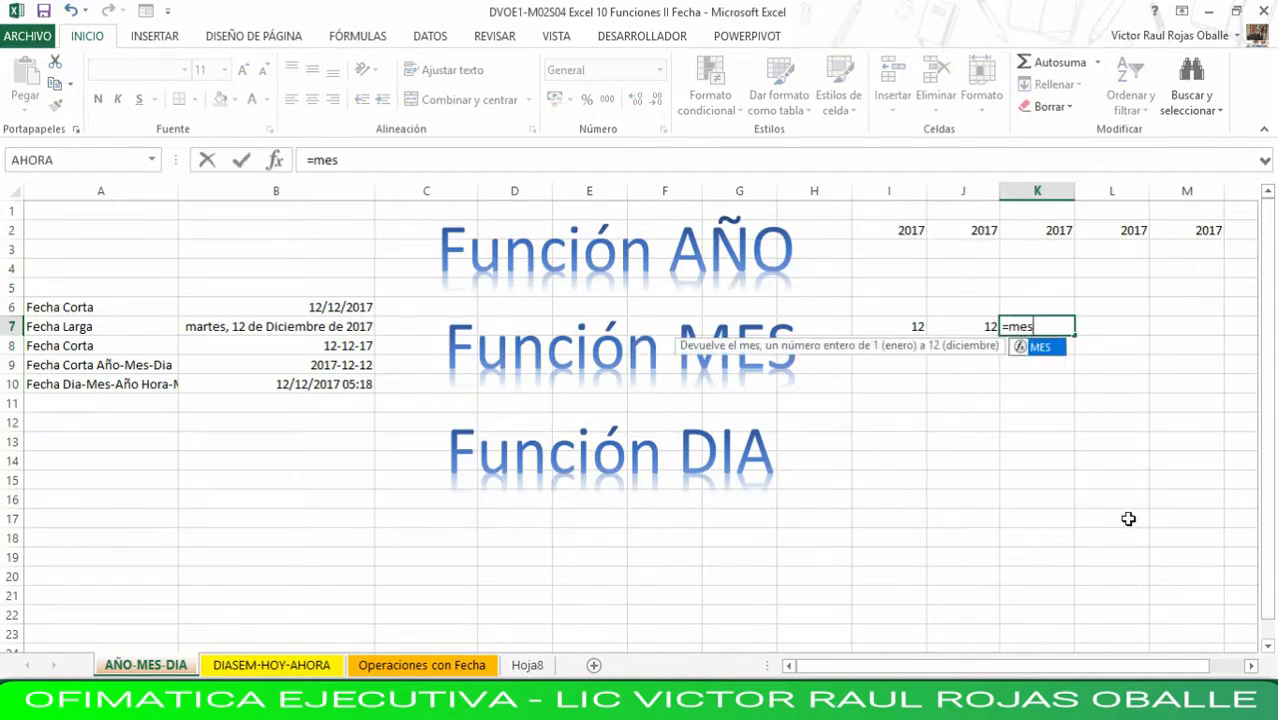
text(()
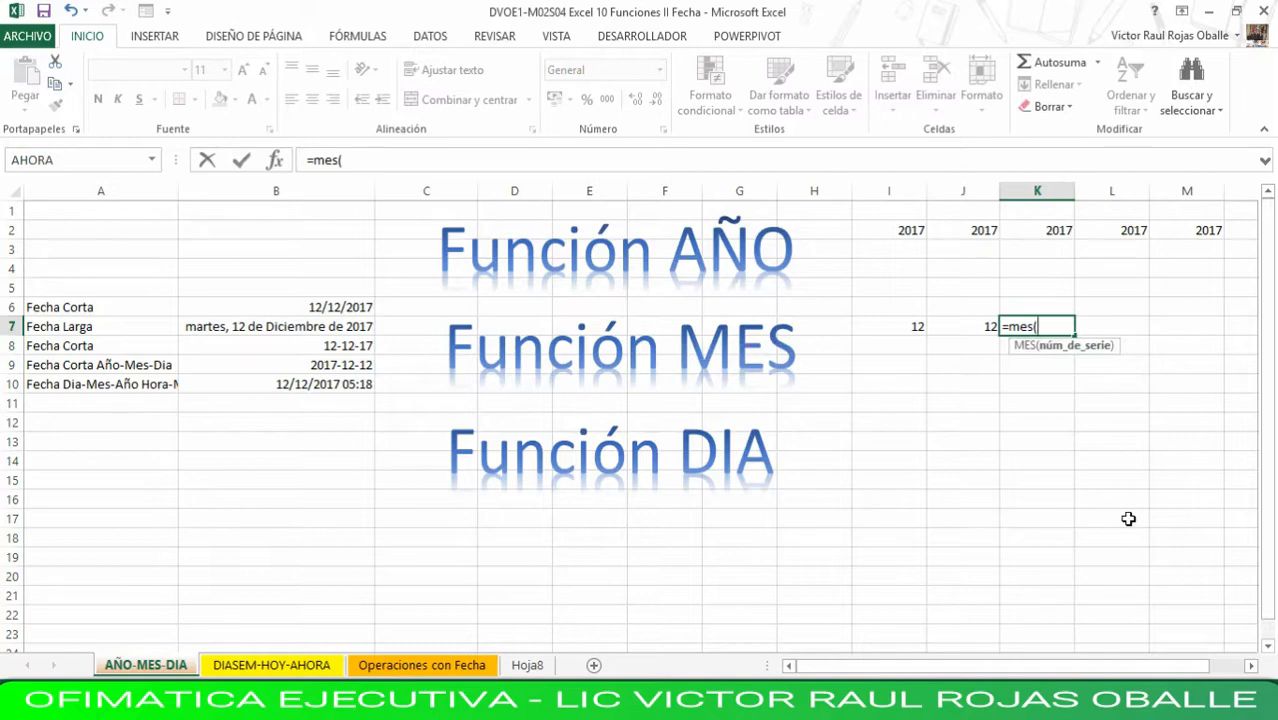
key(Left)
key(Left)
key(Left)
key(Left)
key(Left)
key(Left)
key(Left)
key(Left)
key(Left)
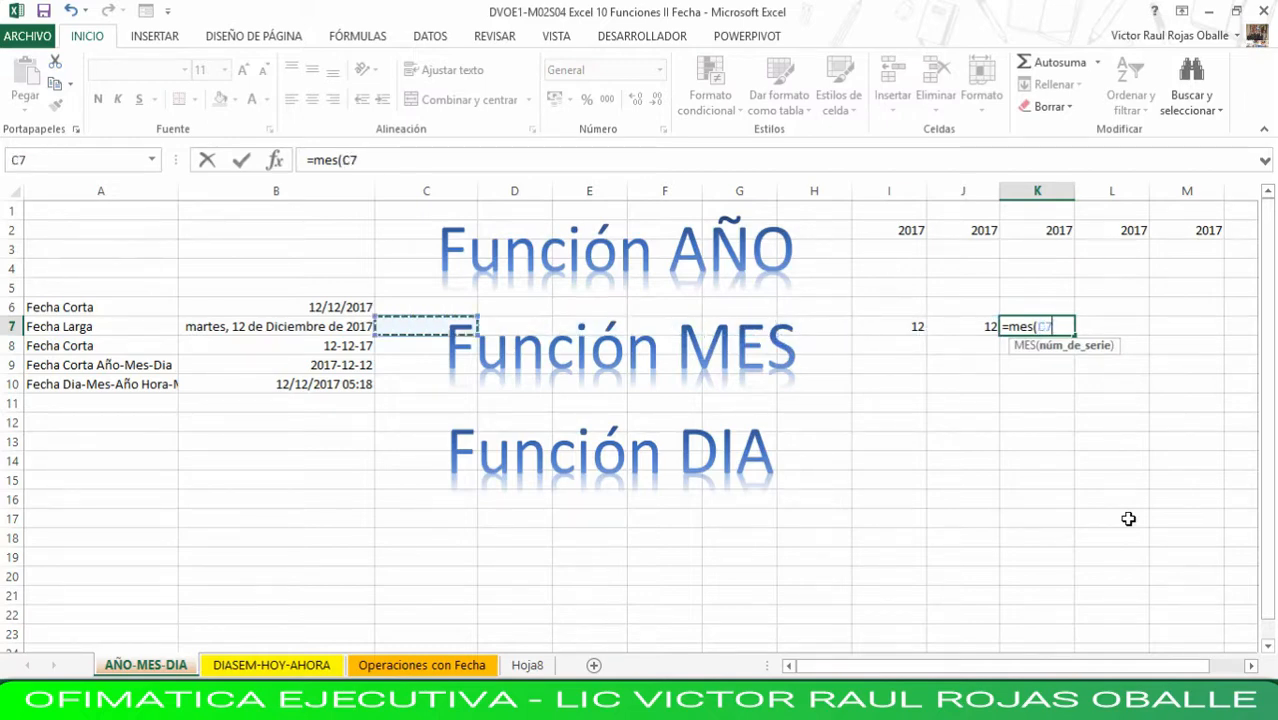
key(Down)
text())
key(Return)
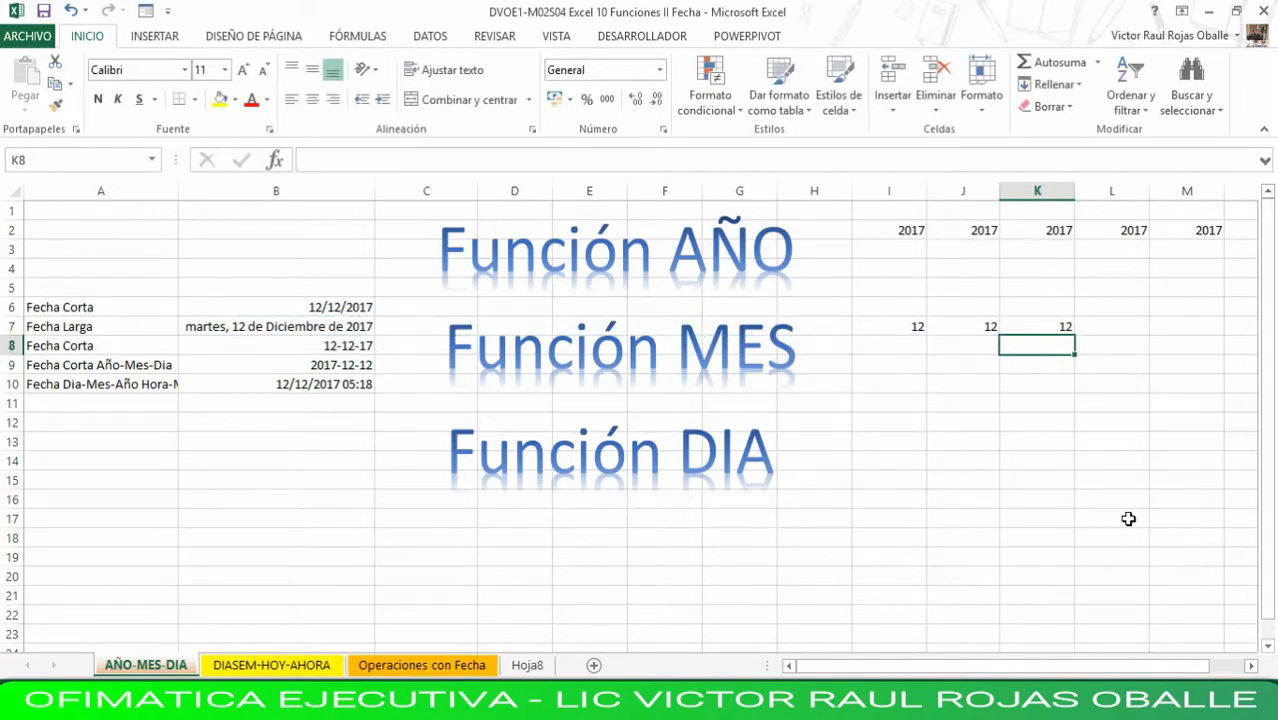
- Enter a MES formula in L7 that extracts the month from the year-month-day date in B9
key(Up)
key(Right)
text(=mes)
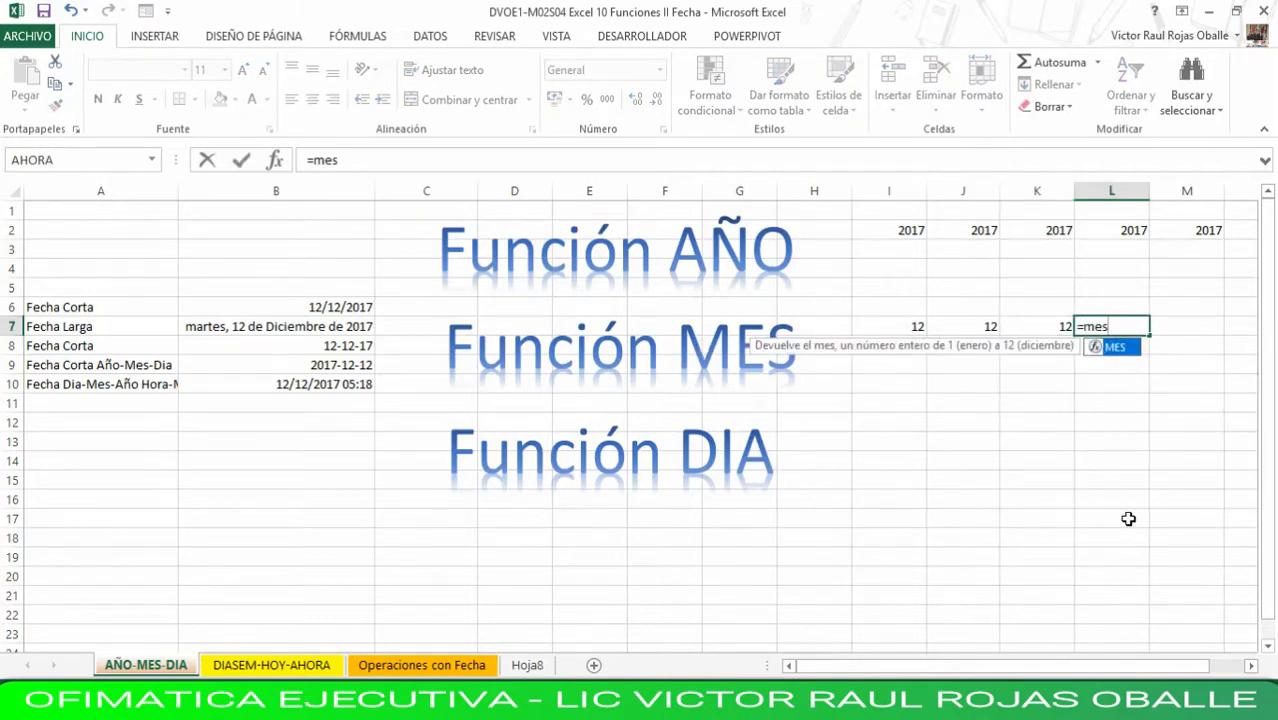
text(()
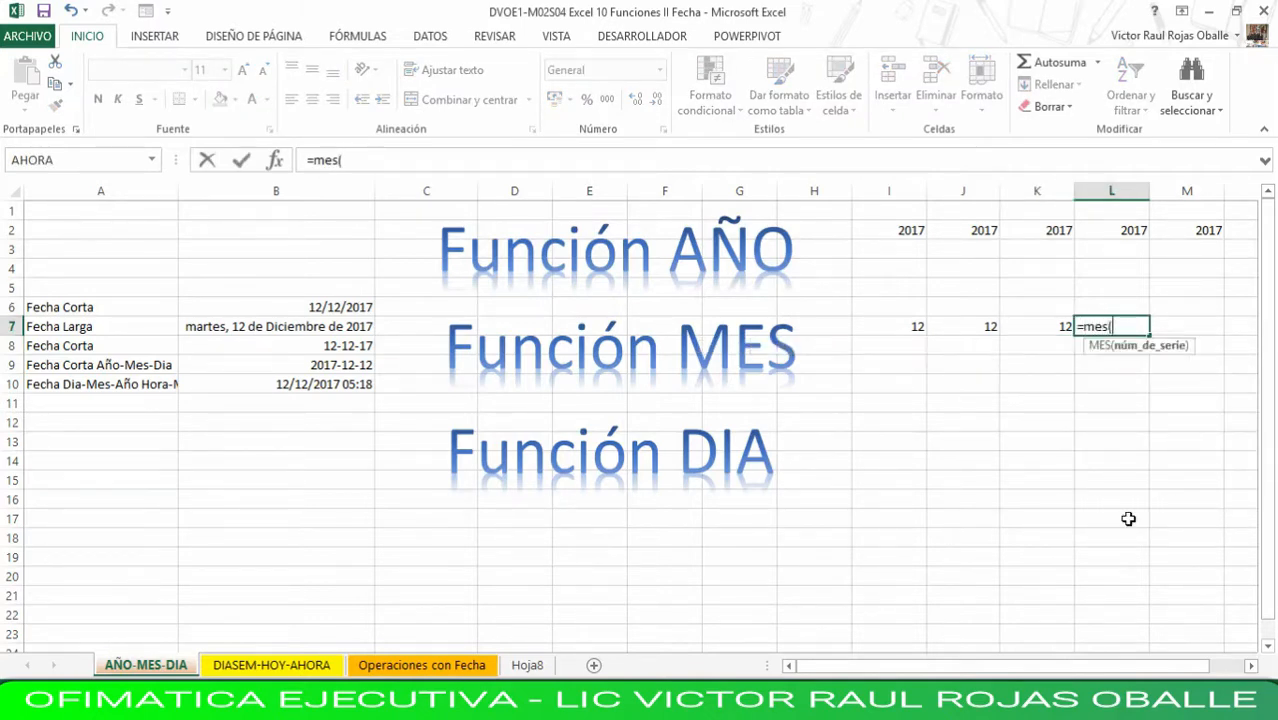
key(Left)
key(Left)
key(Left)
key(Left)
key(Left)
key(Left)
key(Left)
key(Left)
key(Left)
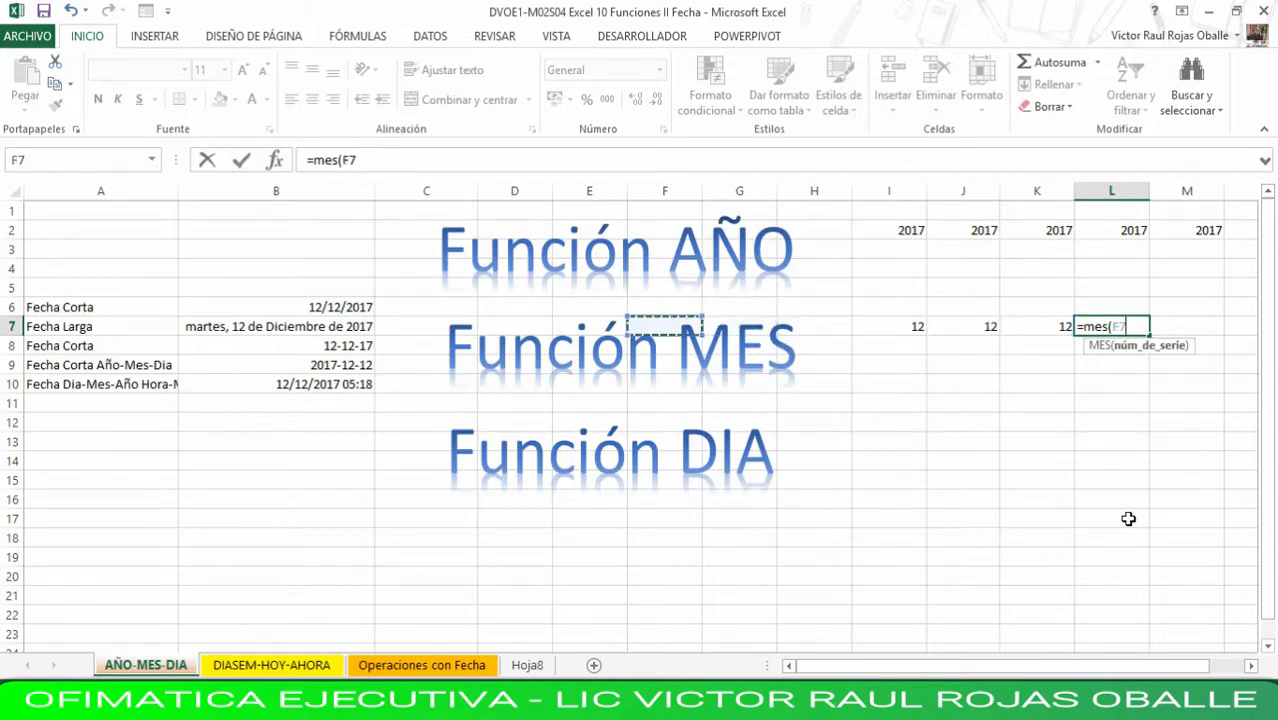
key(Down)
key(Down)
key(Left)
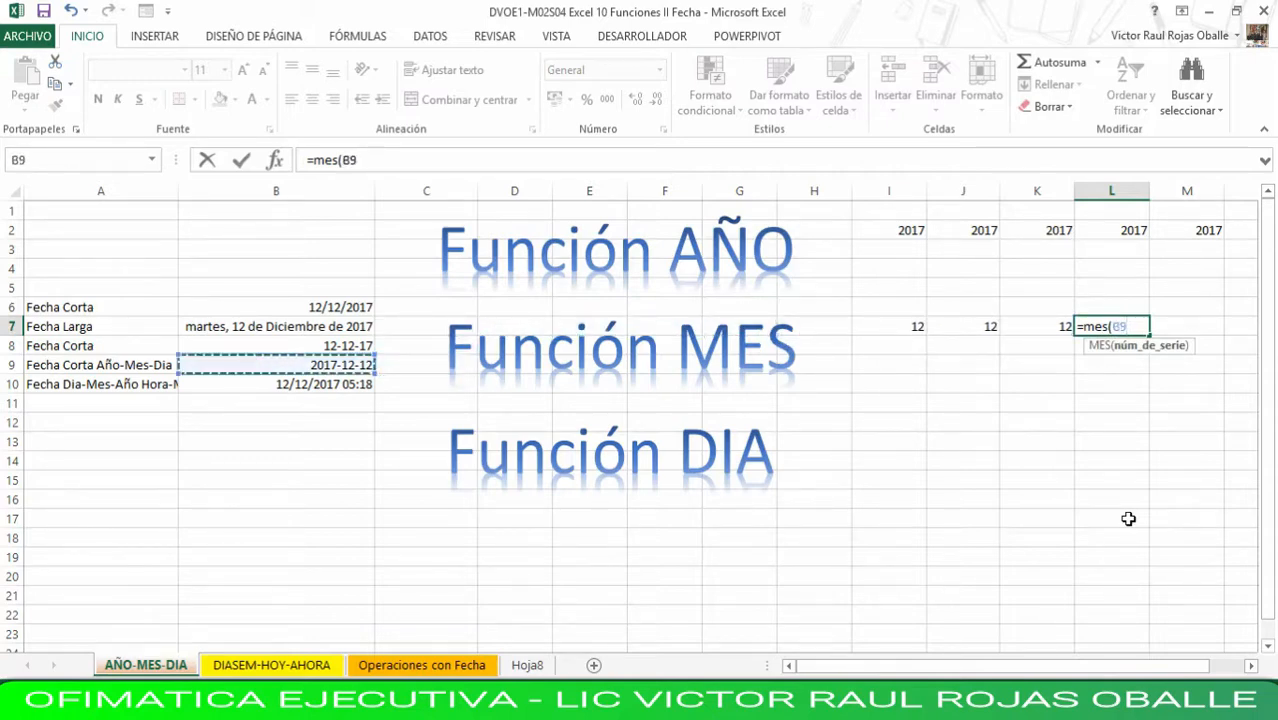
key(Return)
- Enter =MES(B10) in cell M7 to extract the month from the date with time
key(Up)
key(Right)
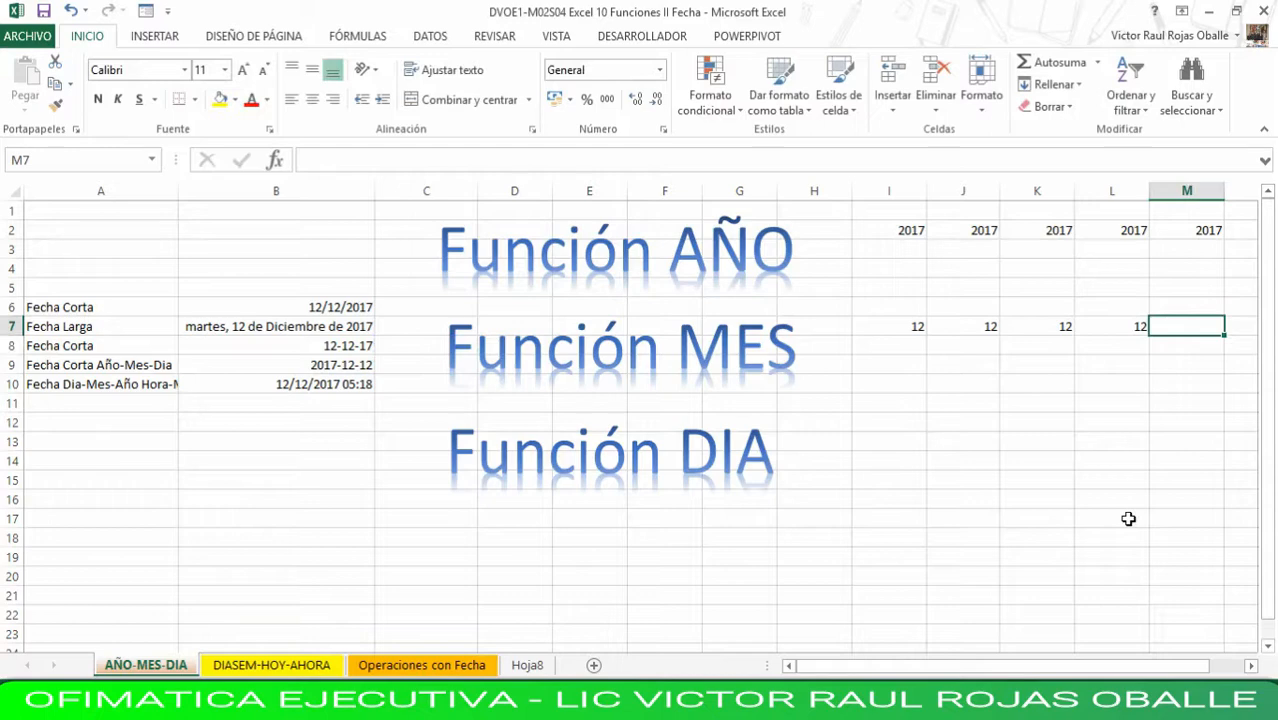
text(=mes()
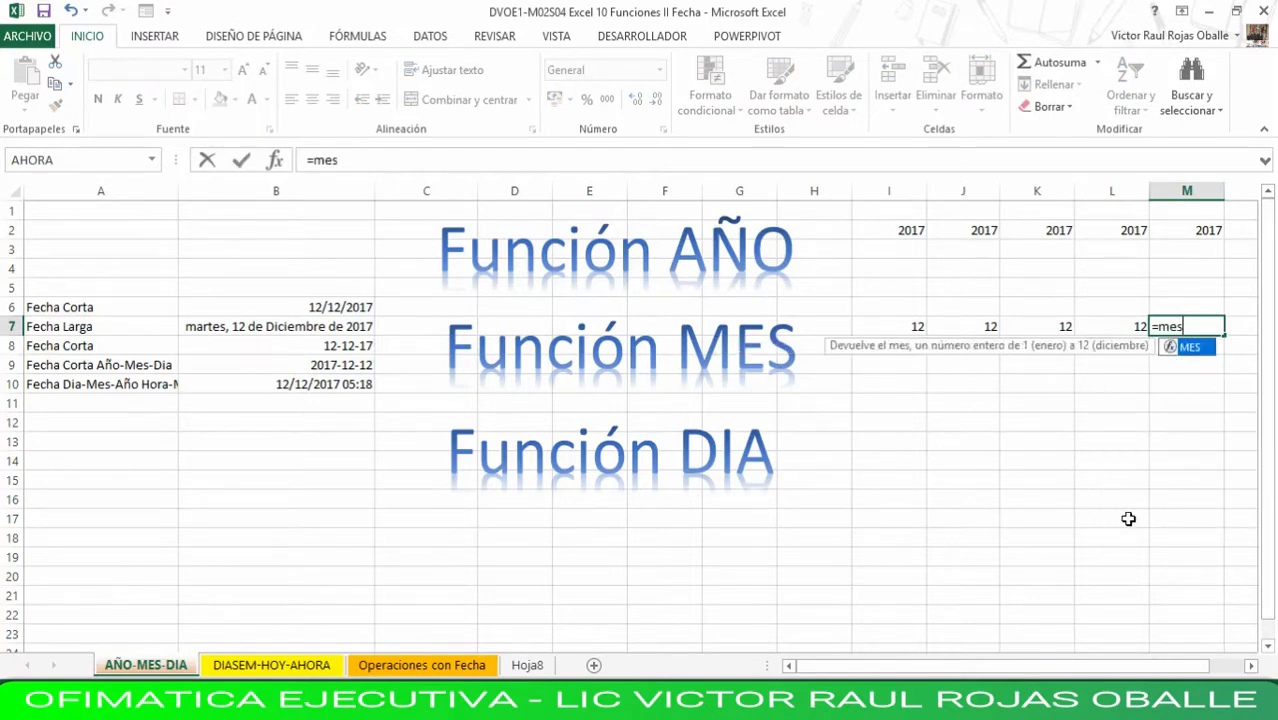
key(Left)
key(Left)
key(Left)
key(Left)
key(Left)
key(Left)
key(Left)
key(Left)
key(Left)
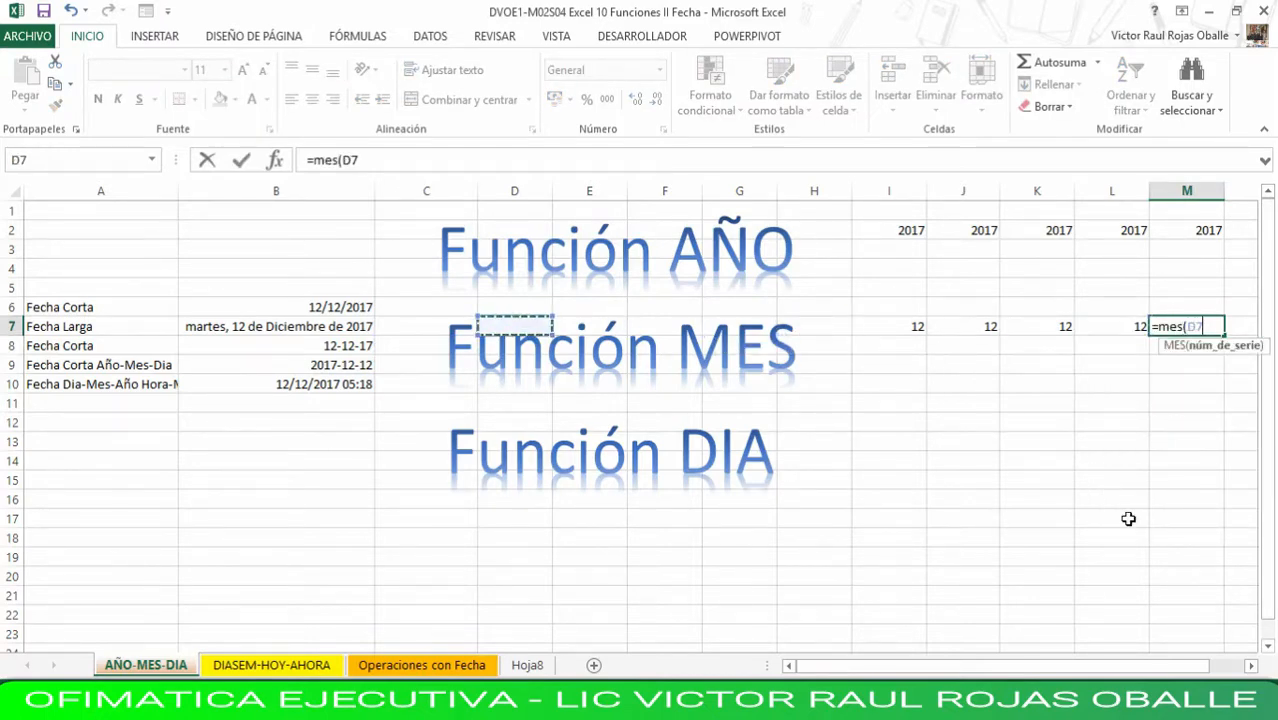
key(Down)
key(Down)
key(Down)
key(Left)
key(Left)
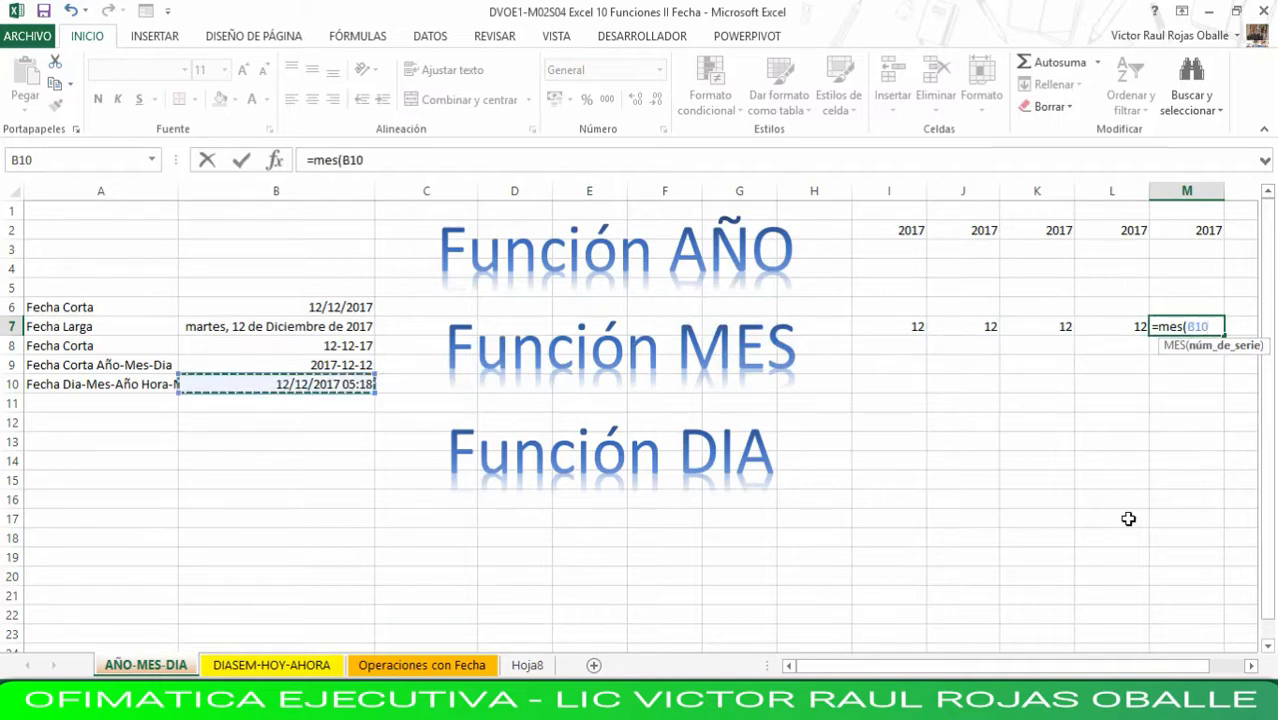
key(Return)
key(Up)
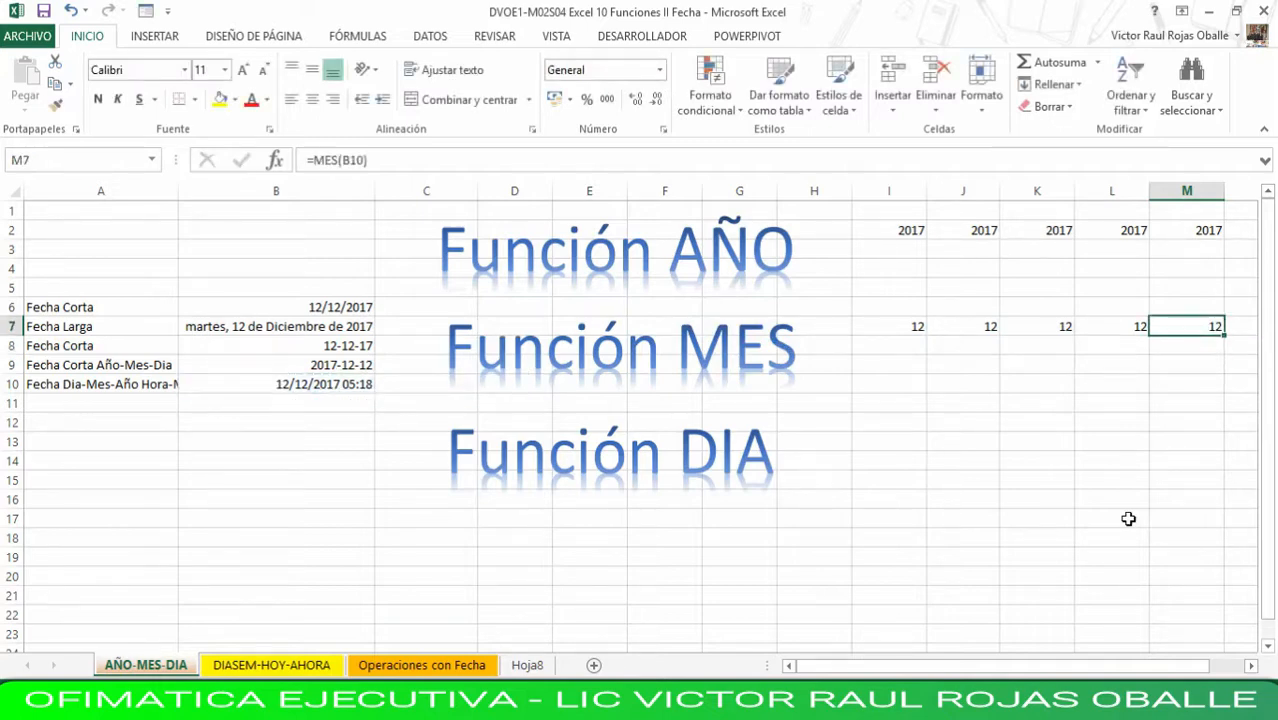
- Enter a DIA formula in I13 that extracts the day from the short date in B6
key(Left)
key(Left)
key(Left)
key(Left)
key(Down)
key(Down)
key(Down)
key(Down)
key(Down)
key(Down)
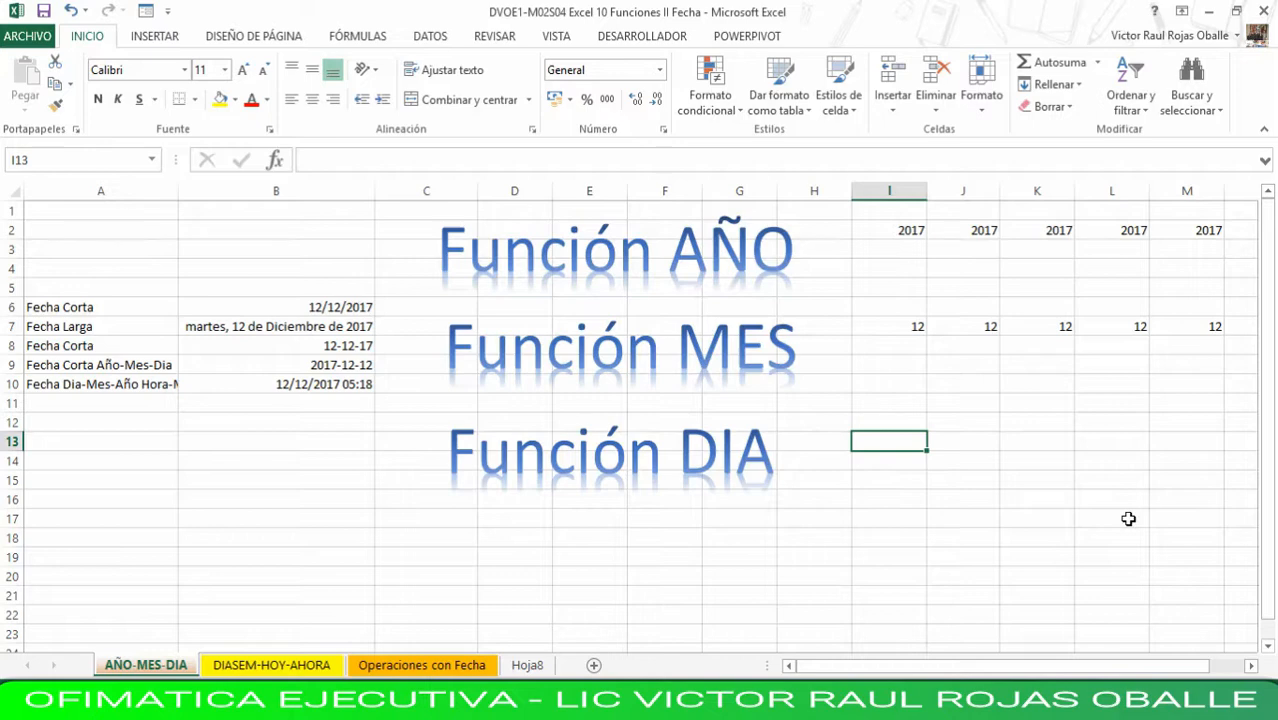
text(=dia)
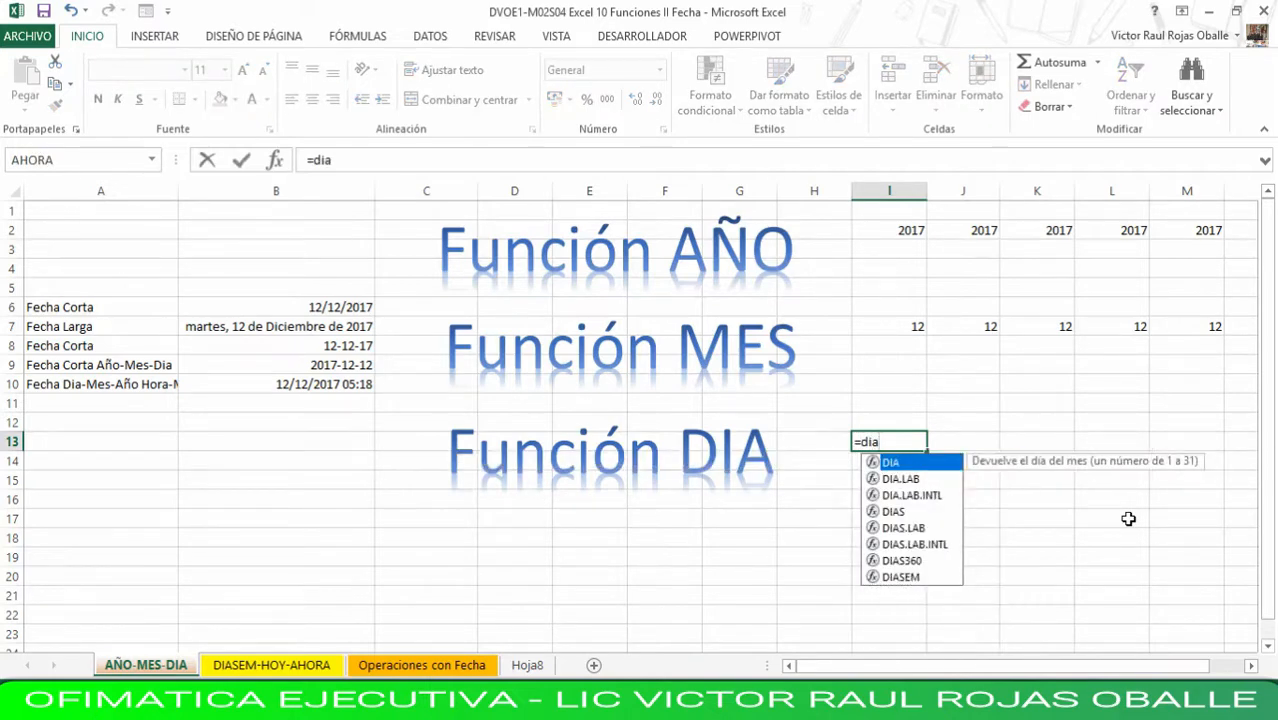
text(()
key(Left)
key(Left)
key(Left)
key(Left)
key(Left)
key(Left)
key(Left)
key(Left)
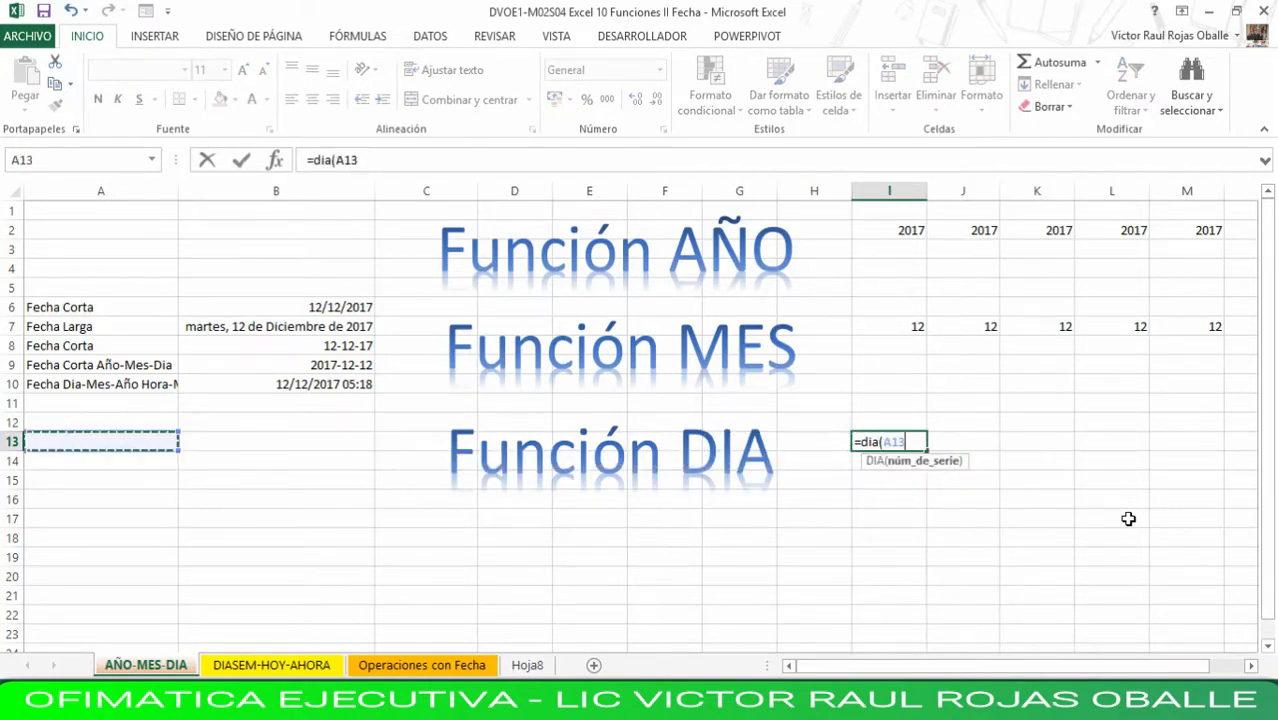
key(Up)
key(Up)
key(Up)
key(Up)
key(Up)
key(Up)
key(Up)
key(Right)
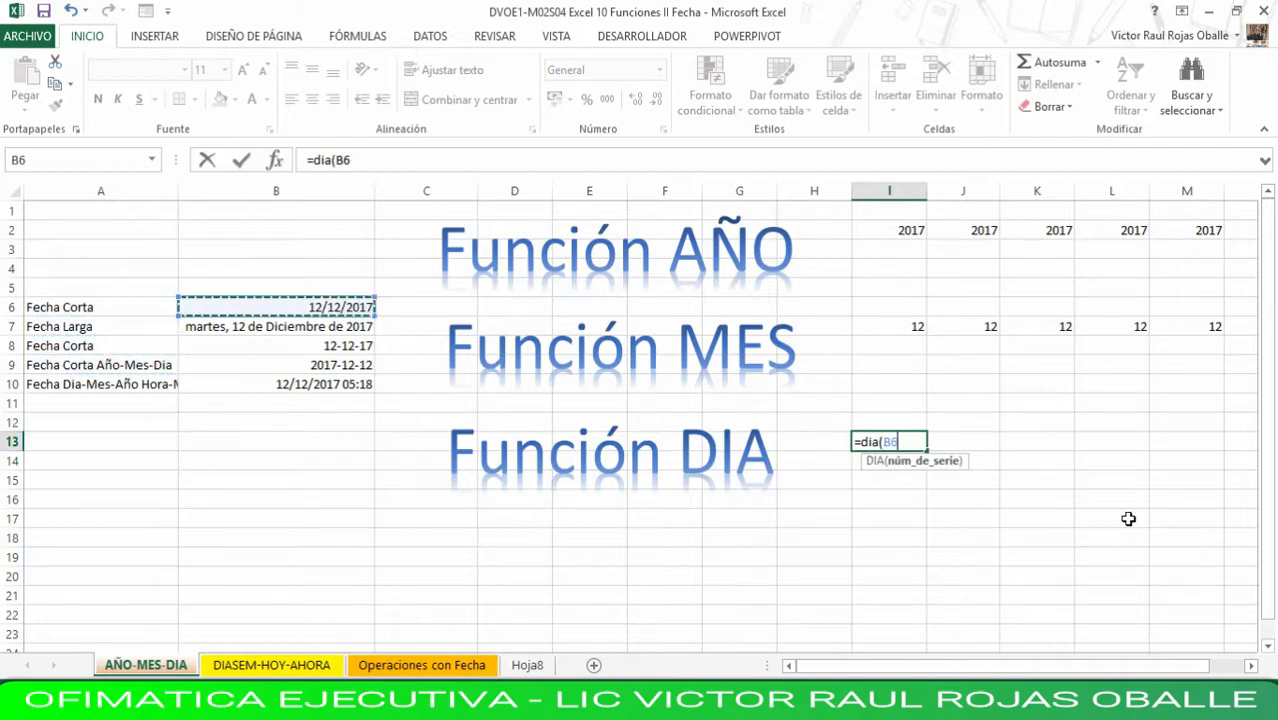
key(Return)
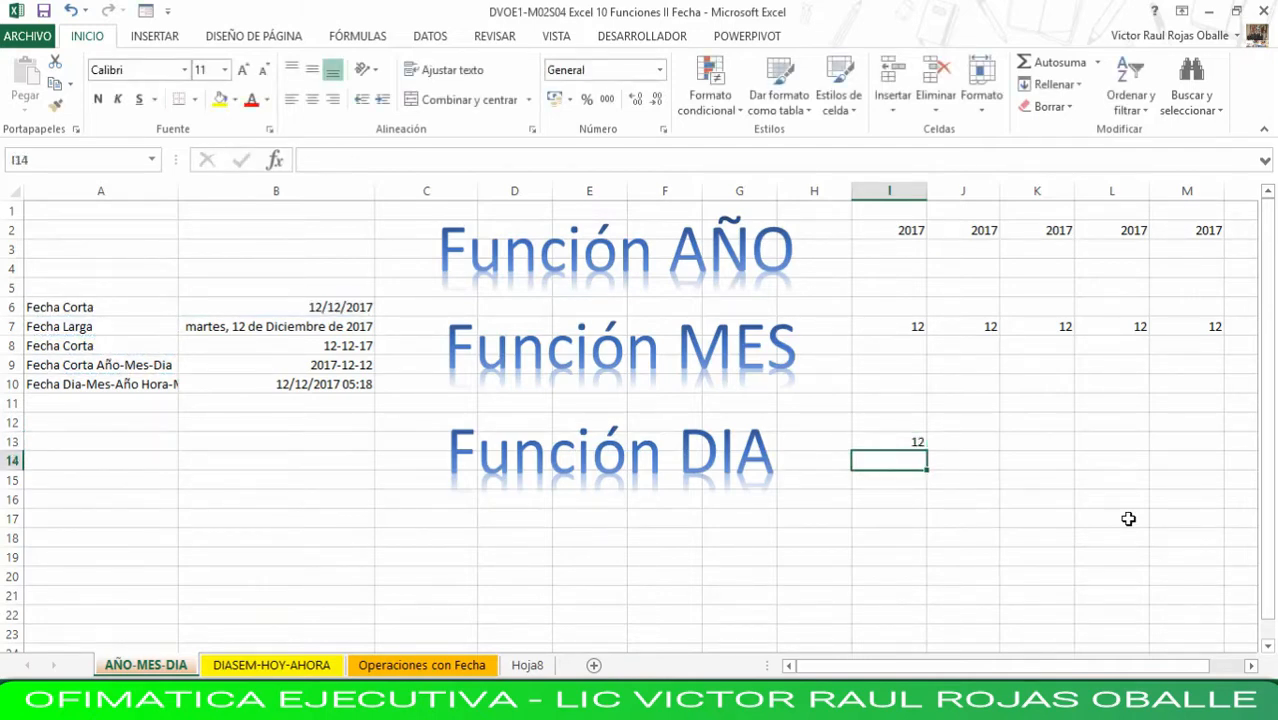
- Enter a DIA formula in J13 that extracts the day from the long date in B7
key(Up)
key(Right)
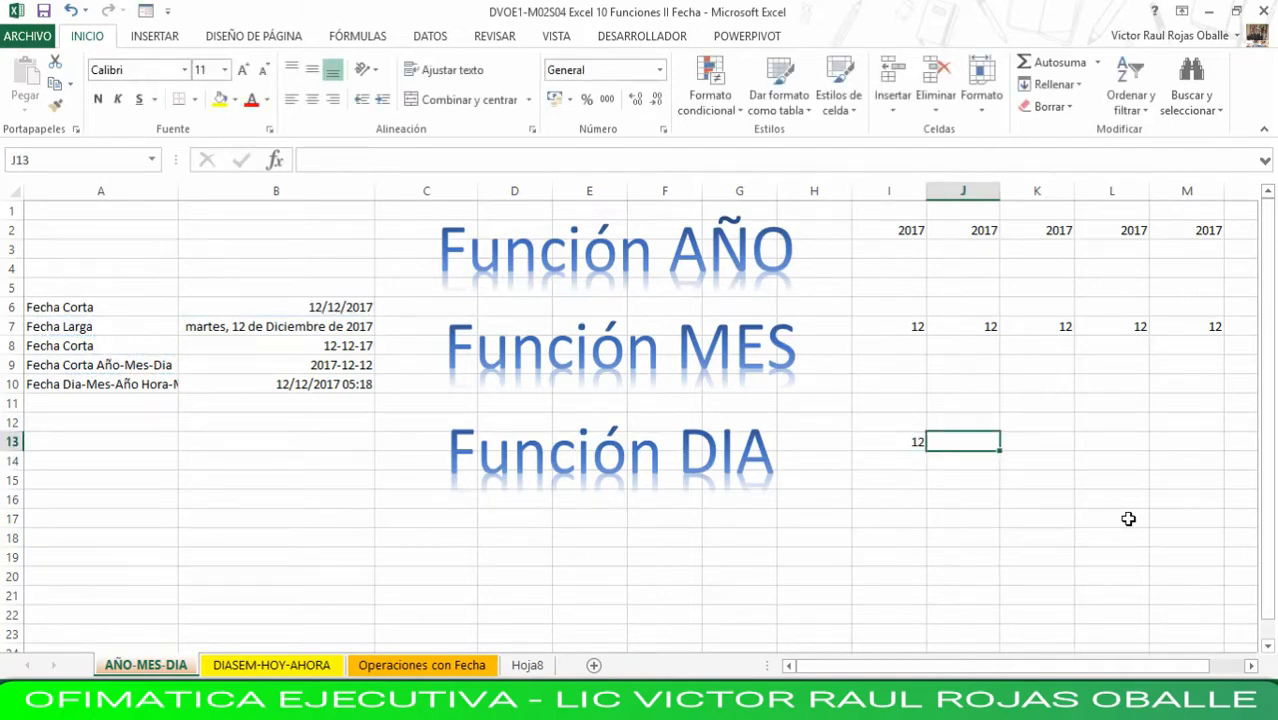
text(=dia)
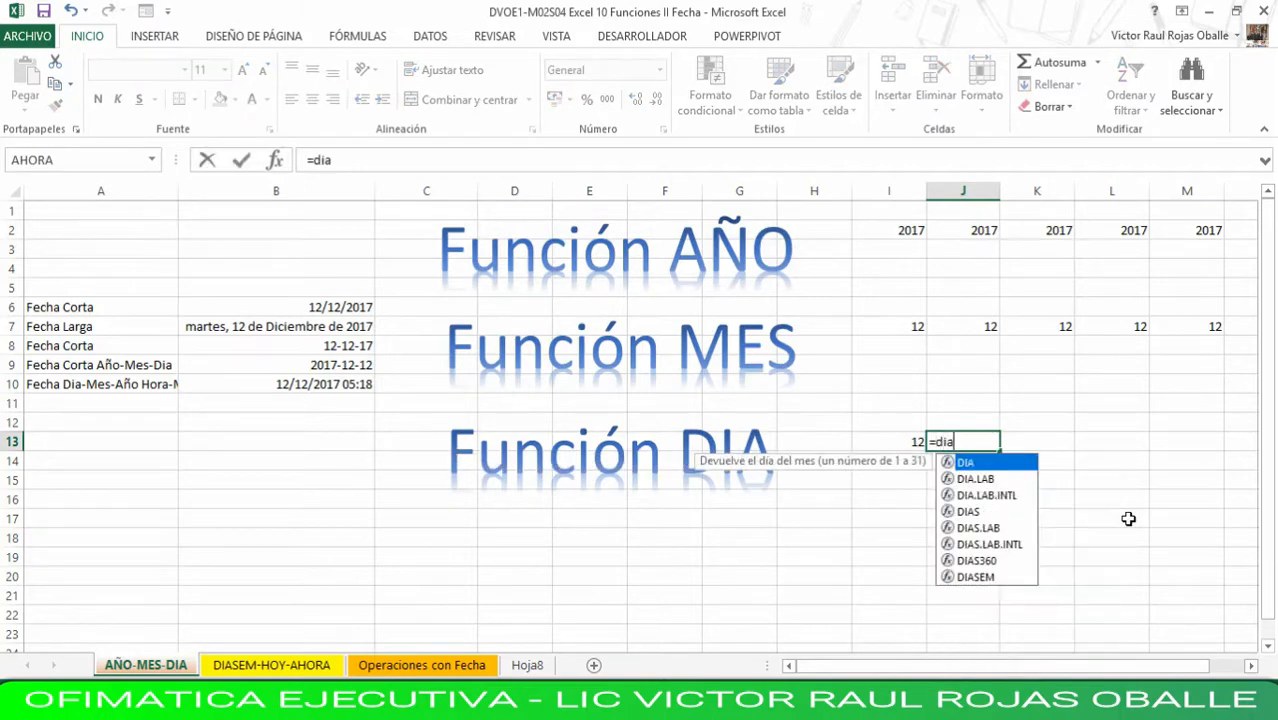
text(()
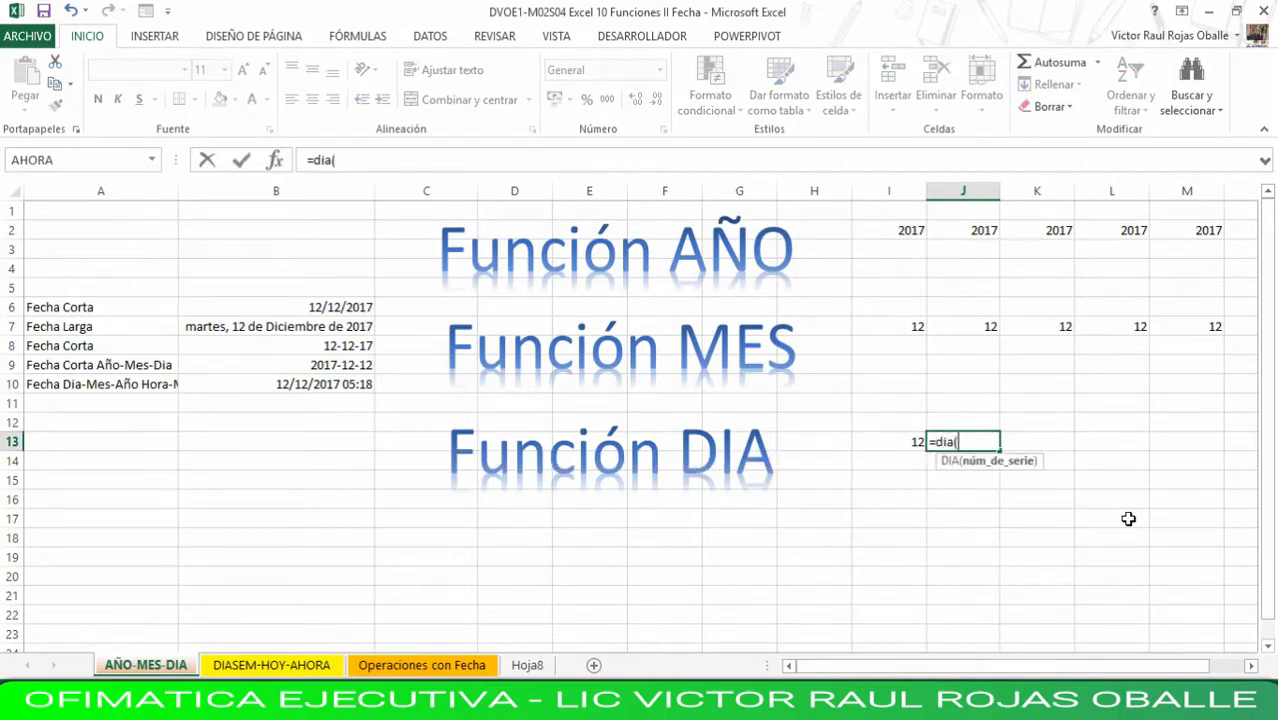
click(343, 327)
key(Return)
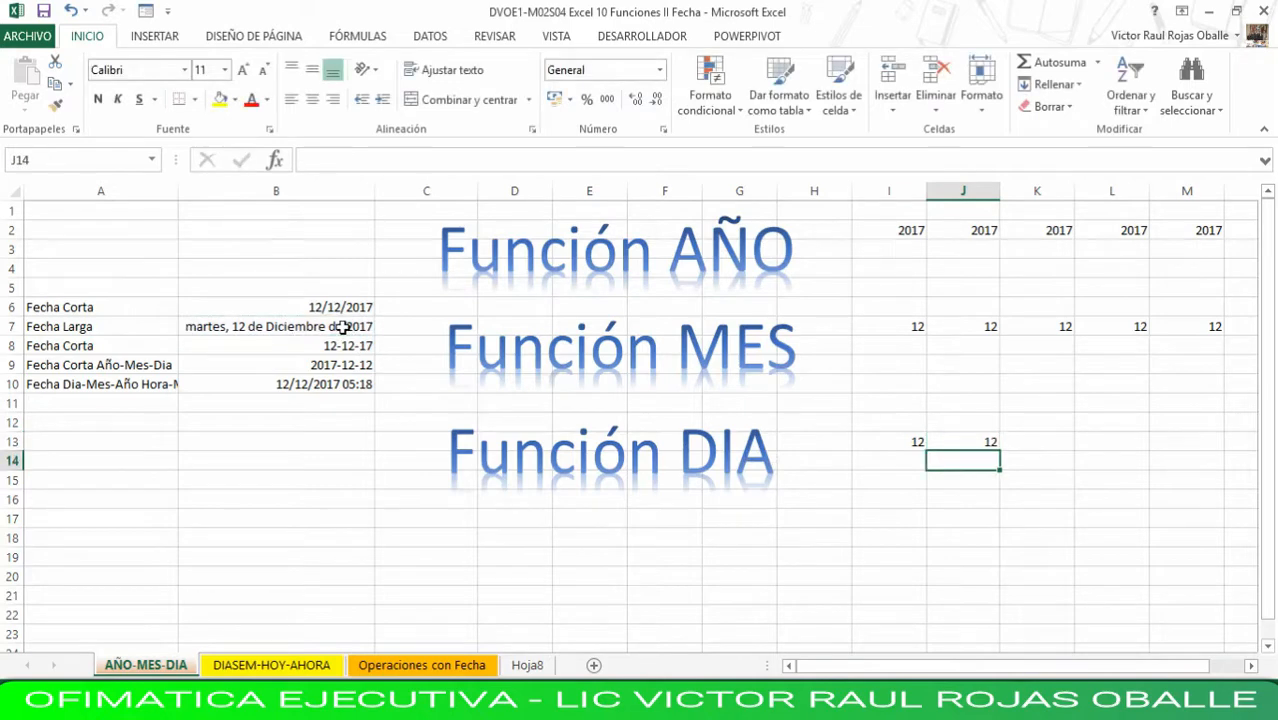
- Enter the day formula in K13, referencing the hyphenated short date in B8
key(Up)
key(Right)
text(=)
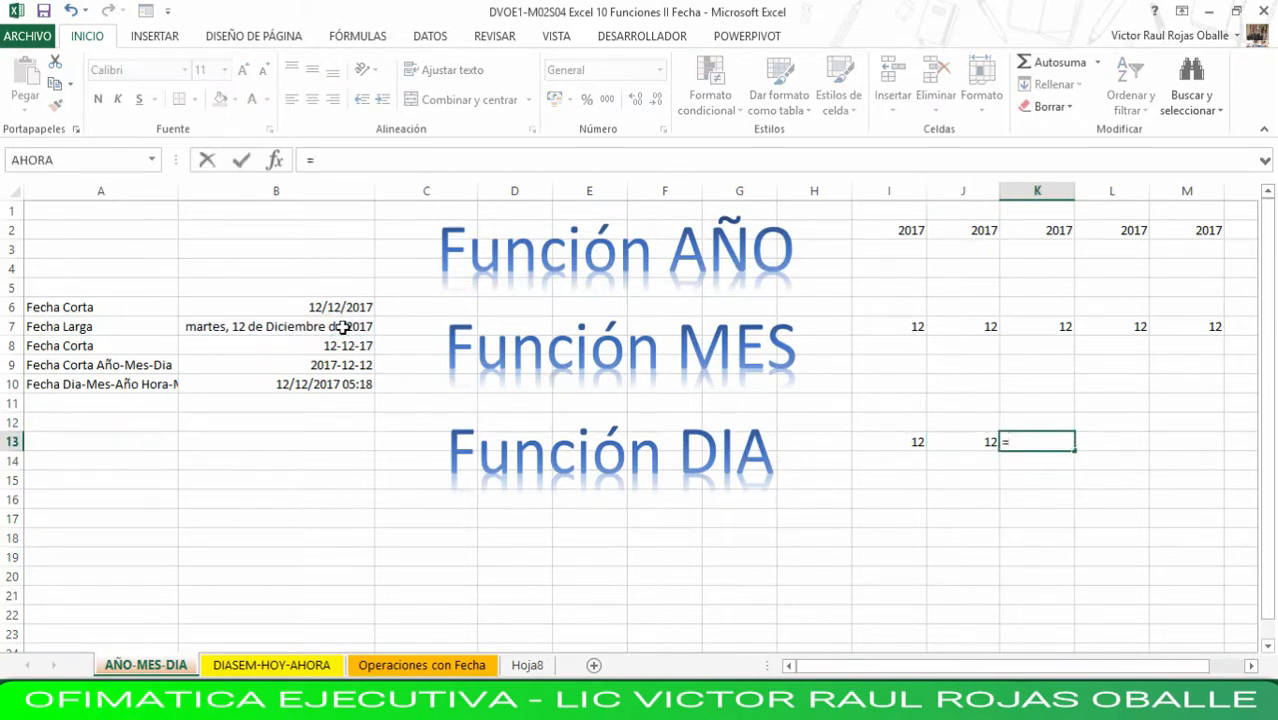
text(dia()
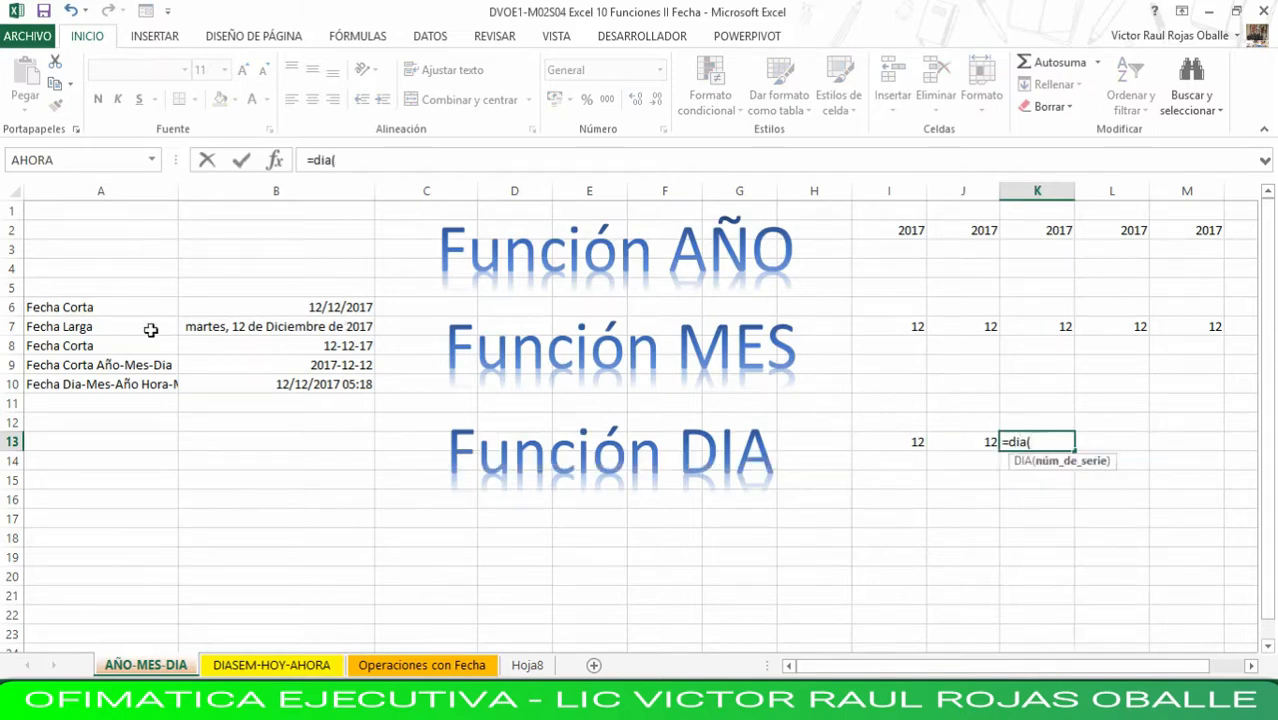
click(372, 346)
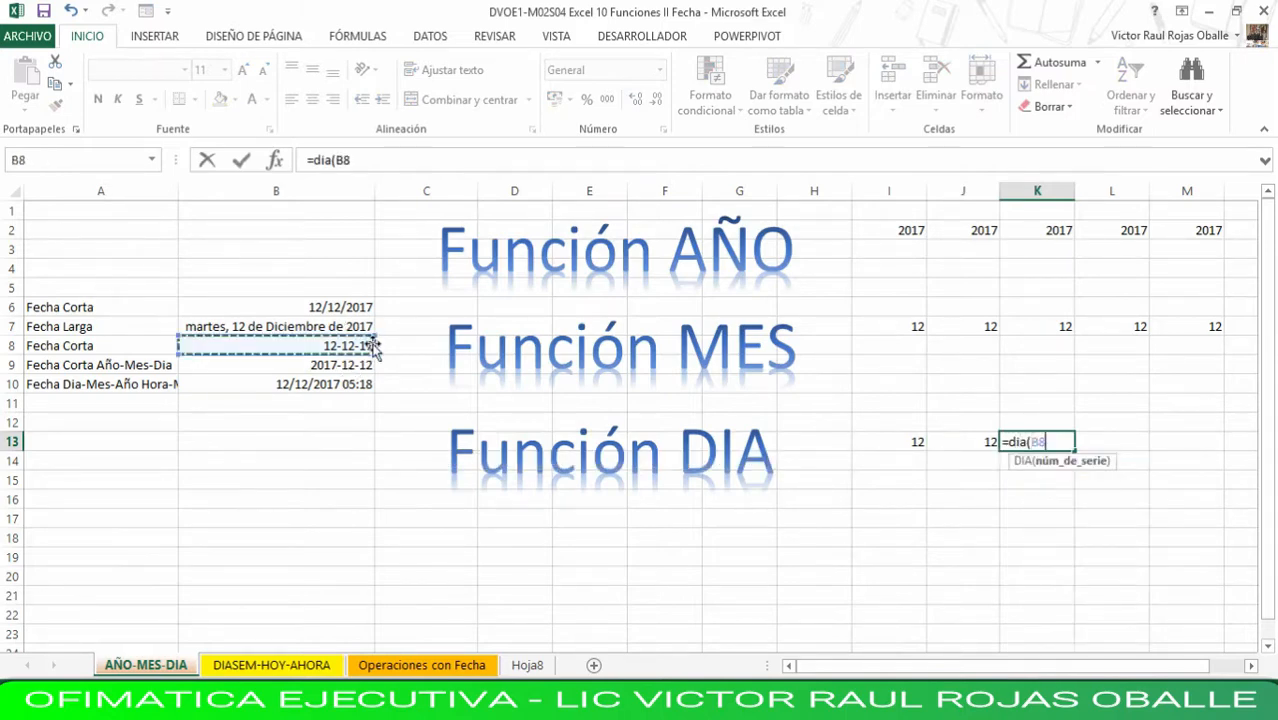
key(Return)
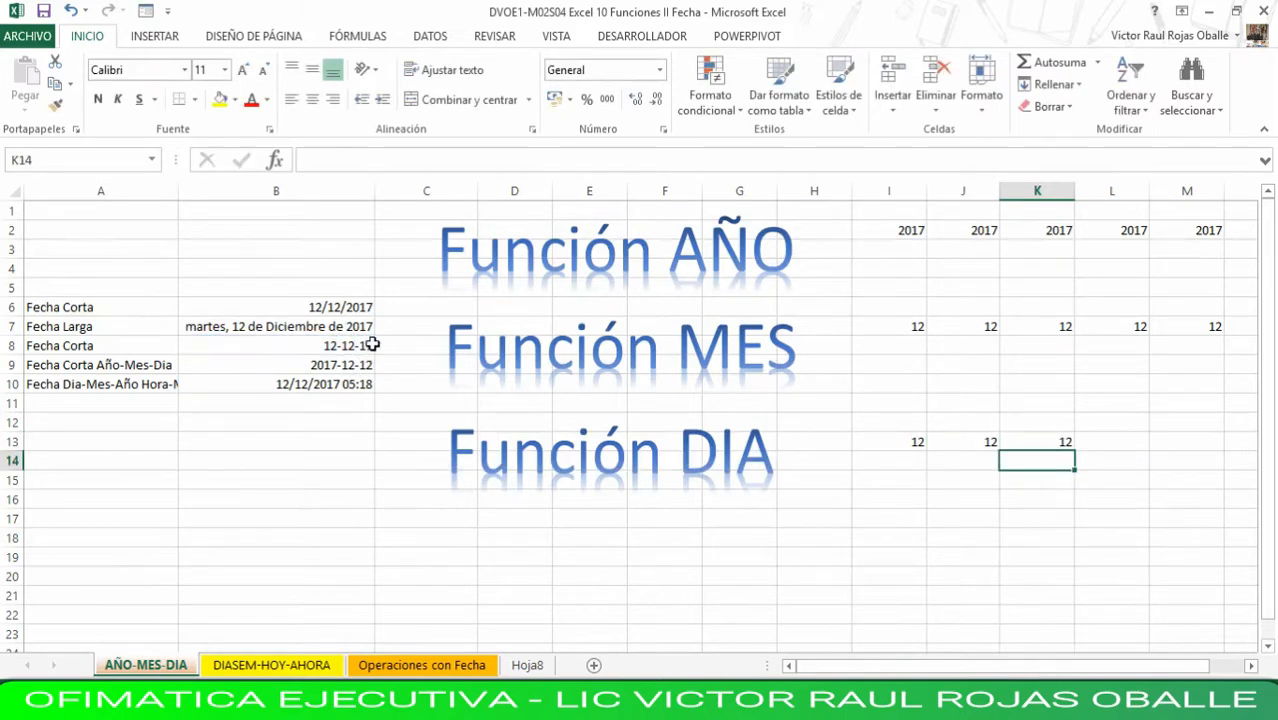
- Enter a DIA formula in L13 that extracts the day from the year-month-day date in B9
key(Up)
key(Right)
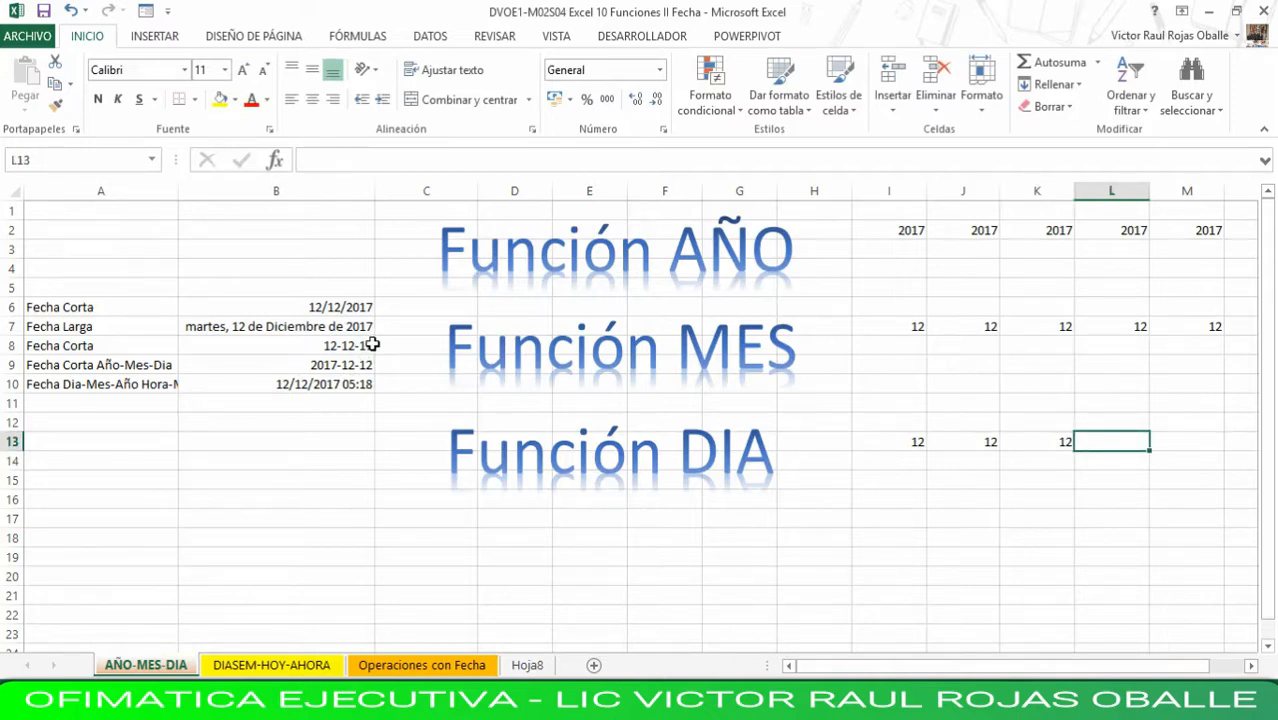
text(=)
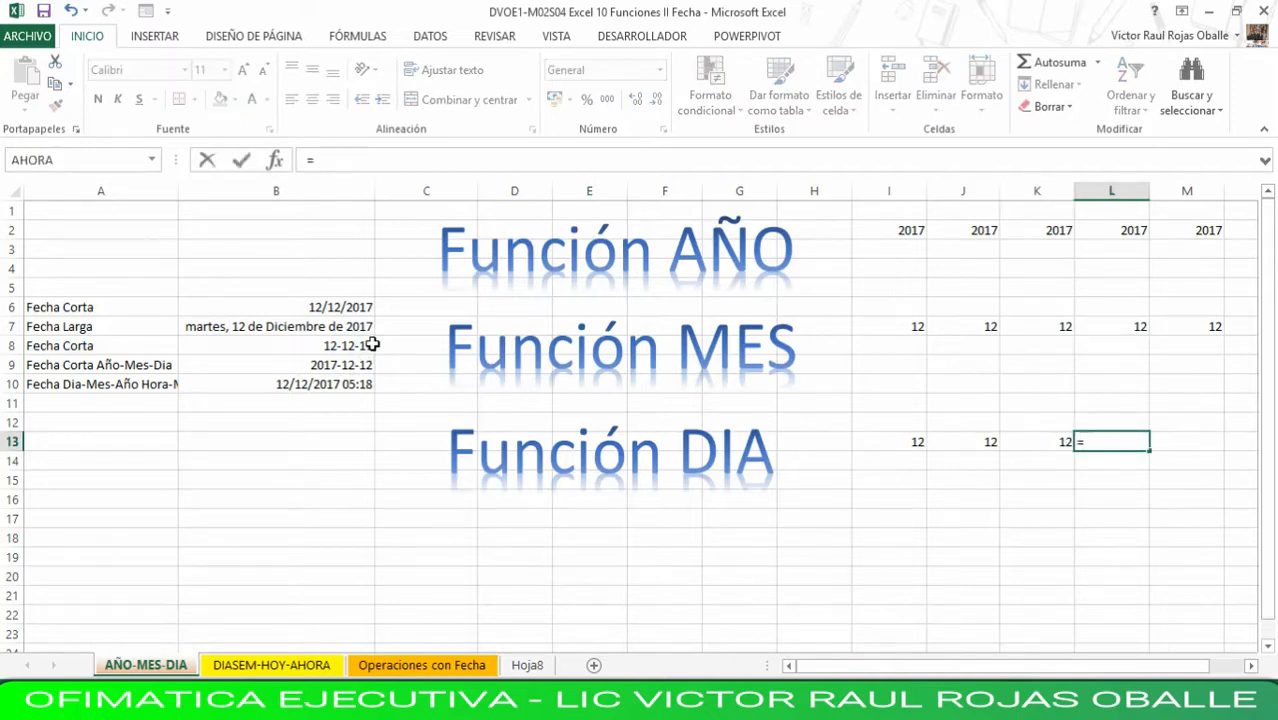
text(d)
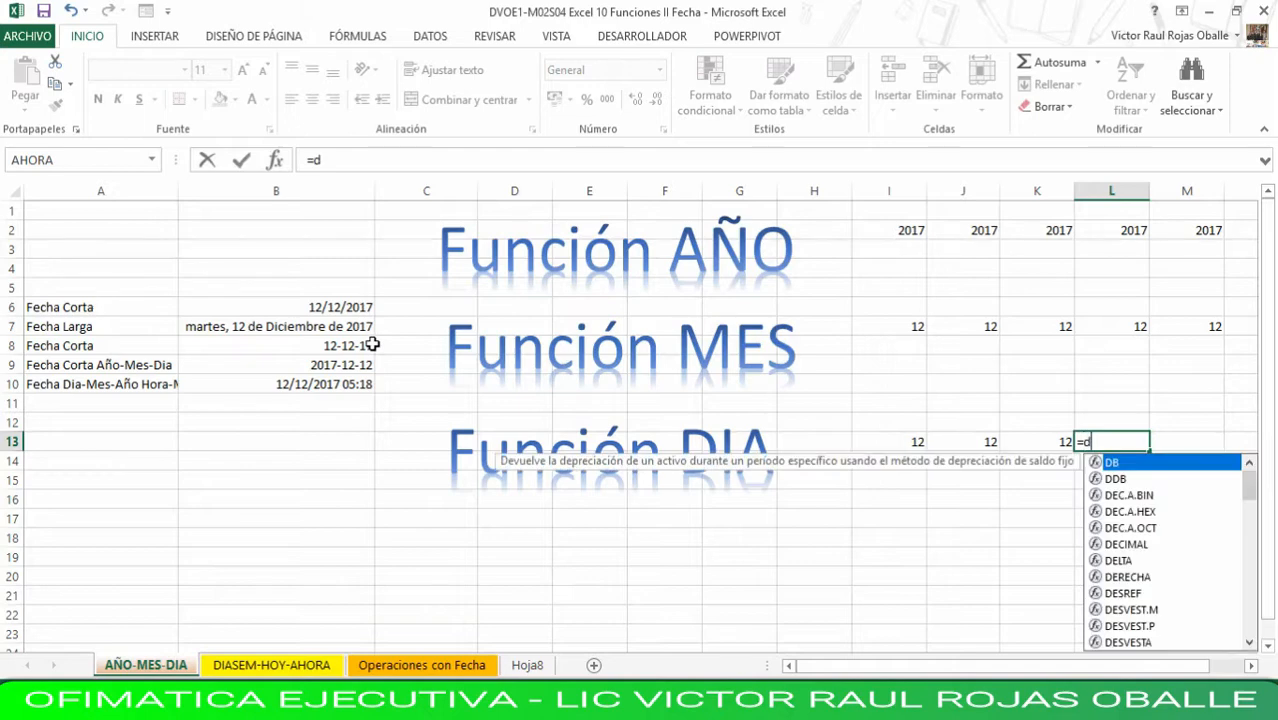
text(ia()
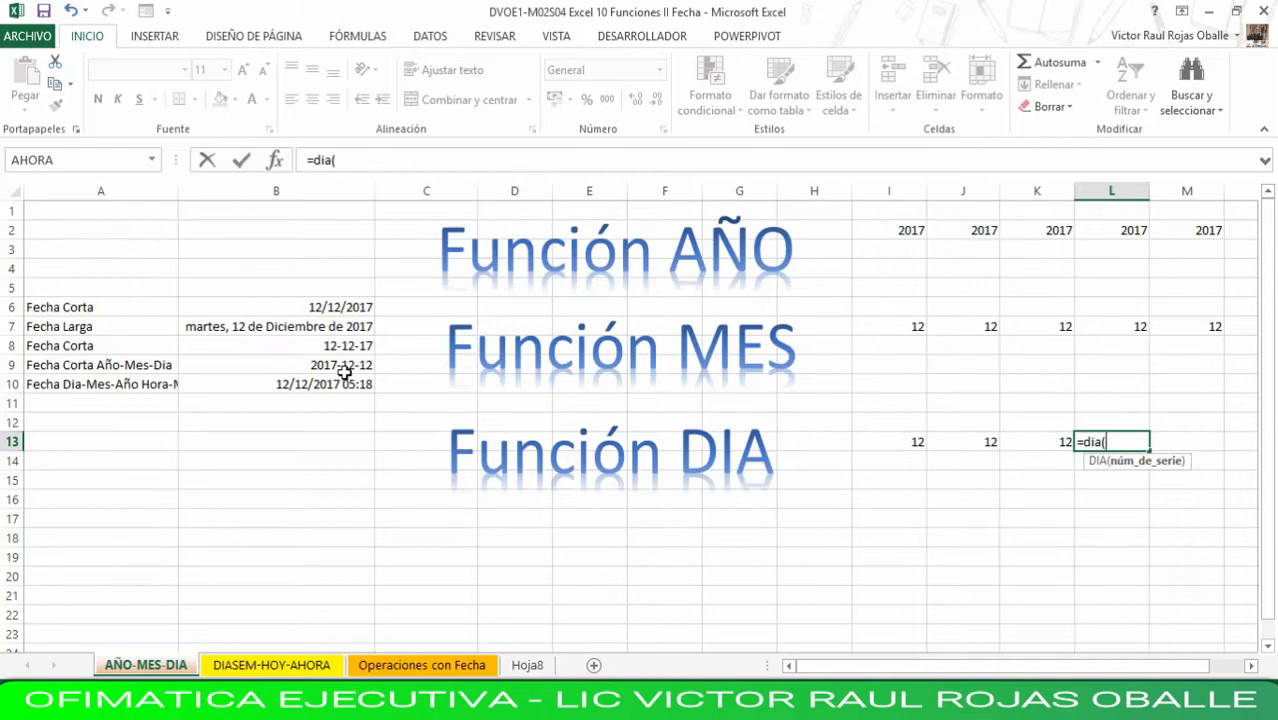
click(343, 366)
key(Return)
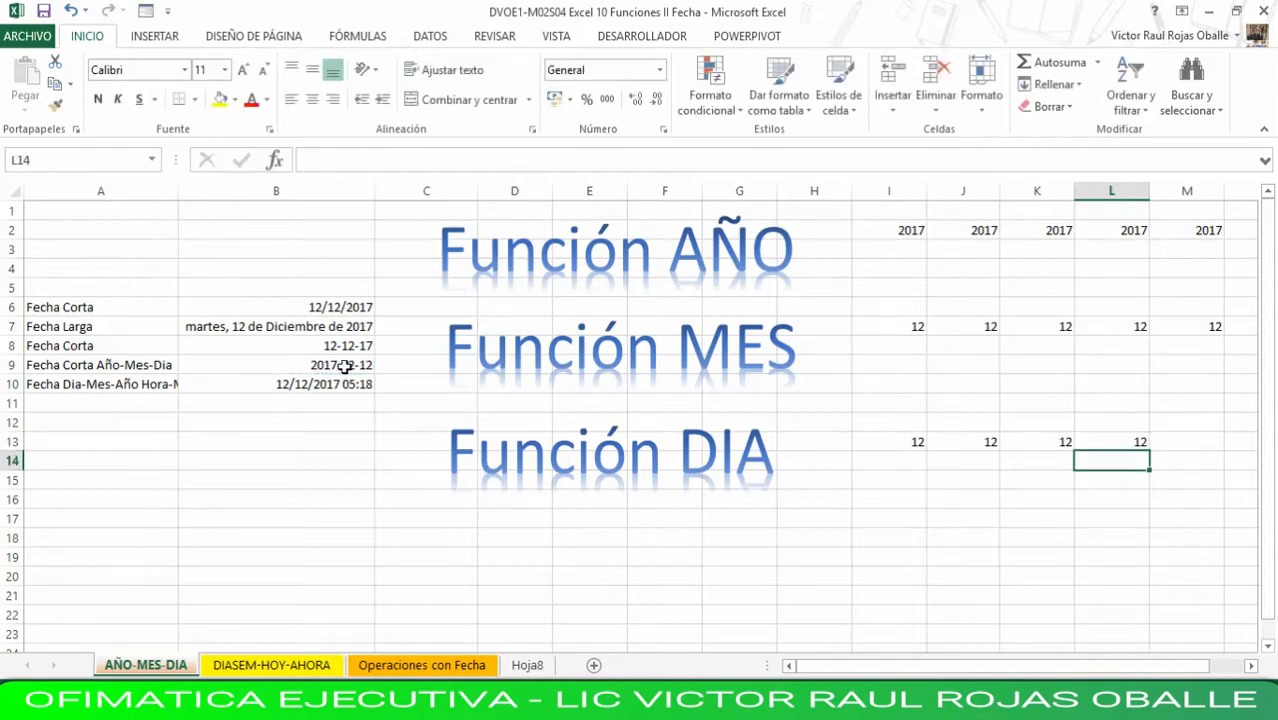
- Enter =DIA(B10) in cell M13 to extract the day from the date with time
key(Up)
key(Right)
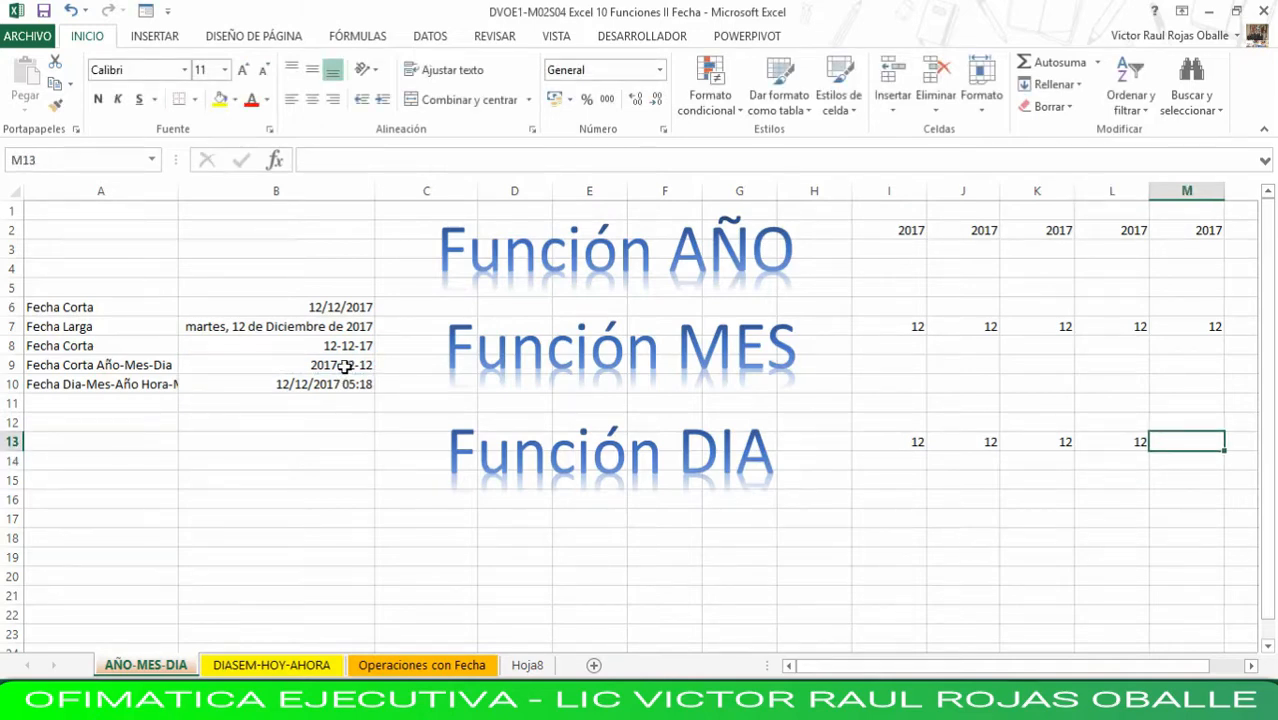
text(=d)
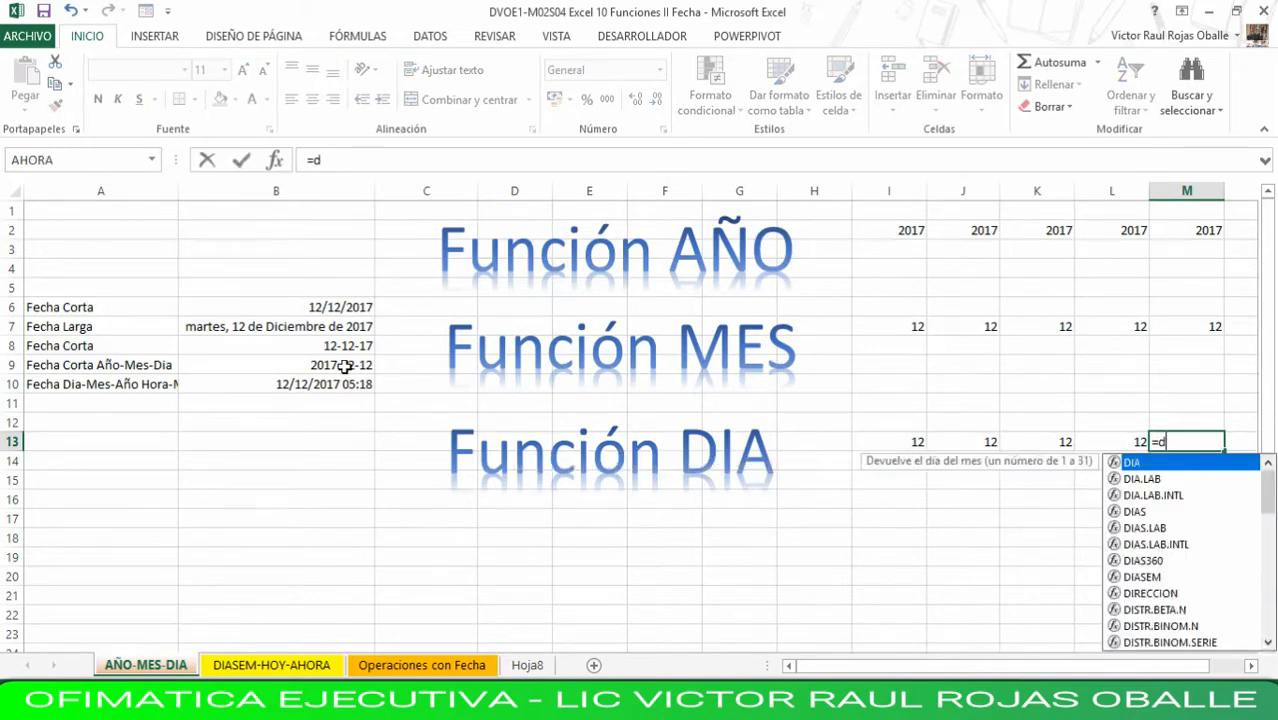
text(ia()
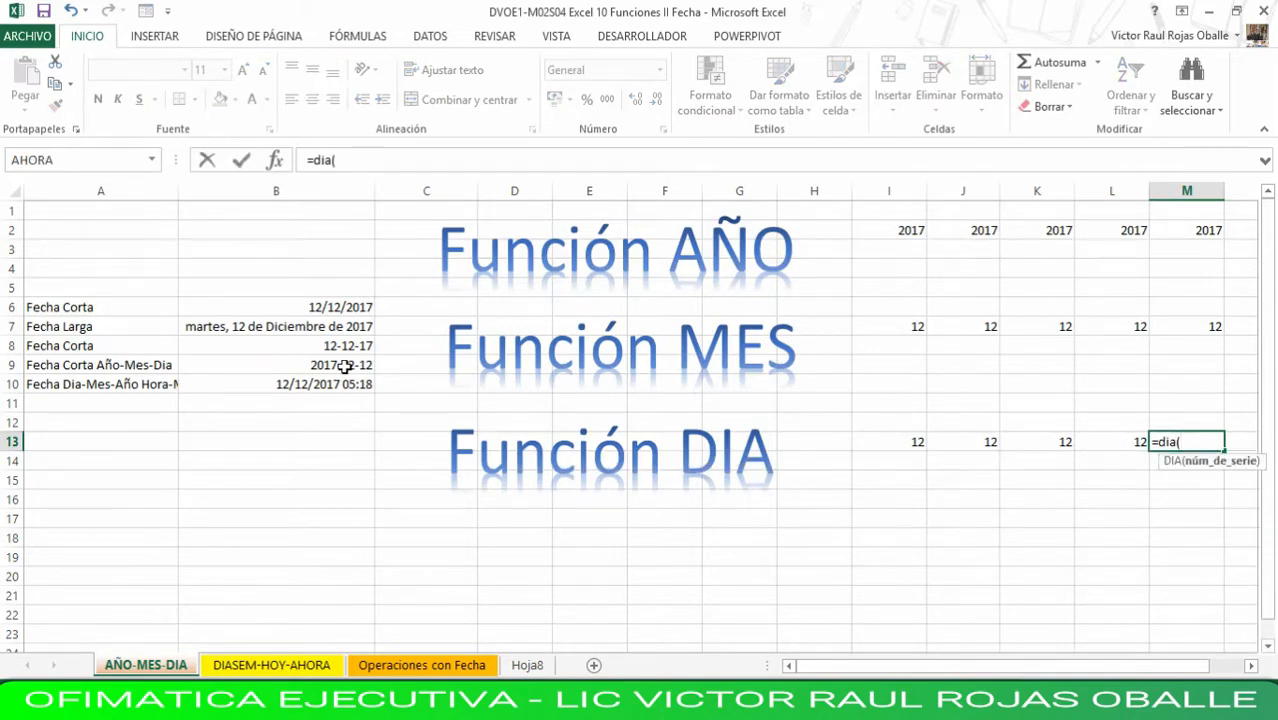
click(326, 383)
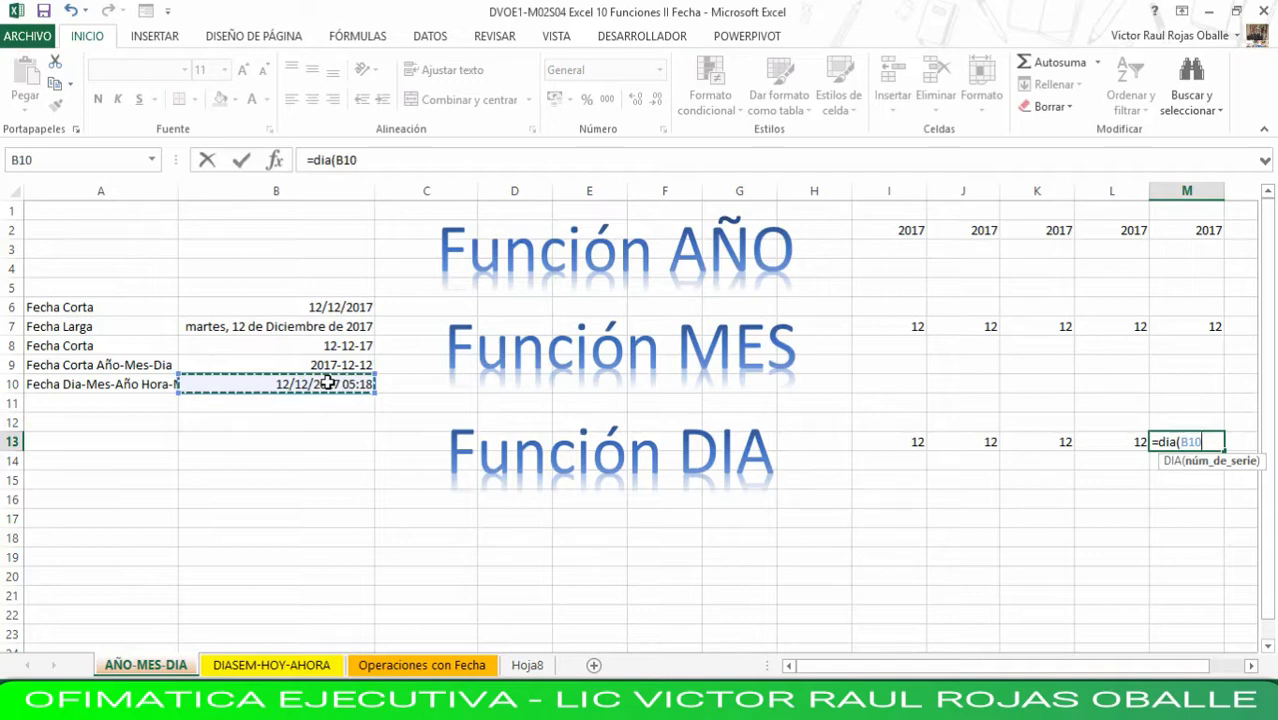
text())
key(Return)
key(Up)
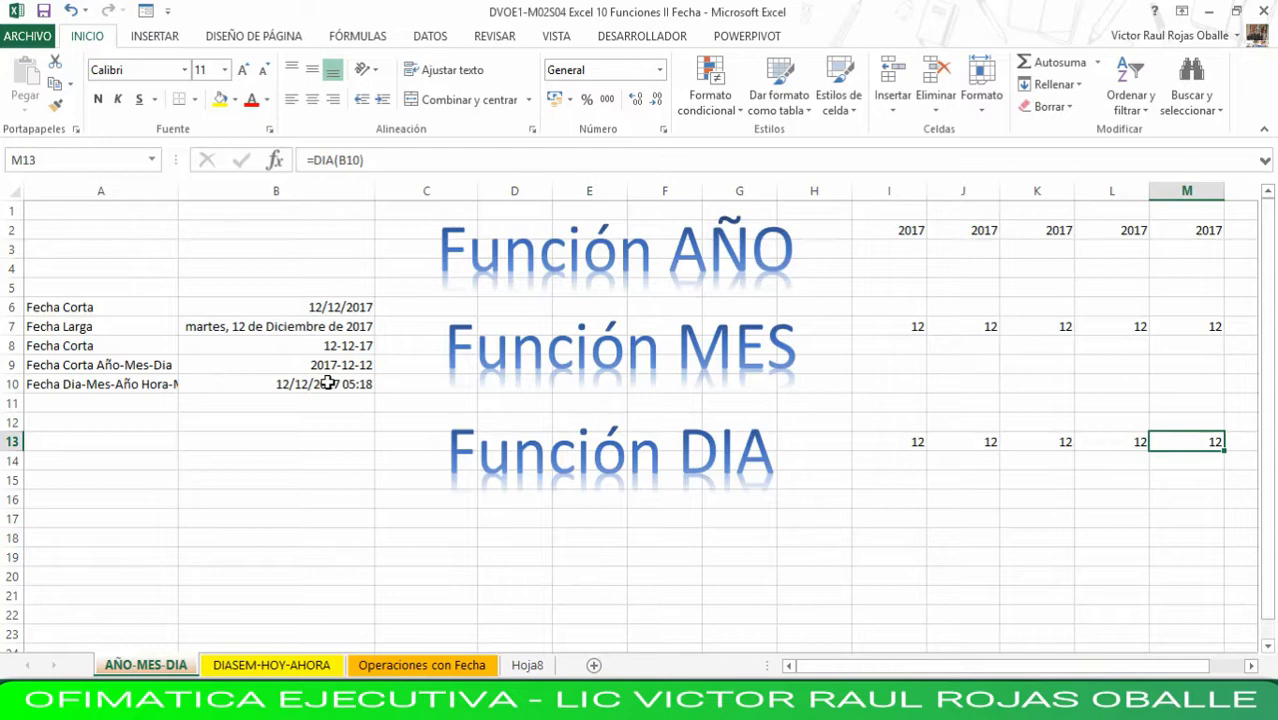
- Change the month of the short date in B6 to 10 and check the MES formula that references it
key(Left)
key(Left)
key(Left)
key(Left)
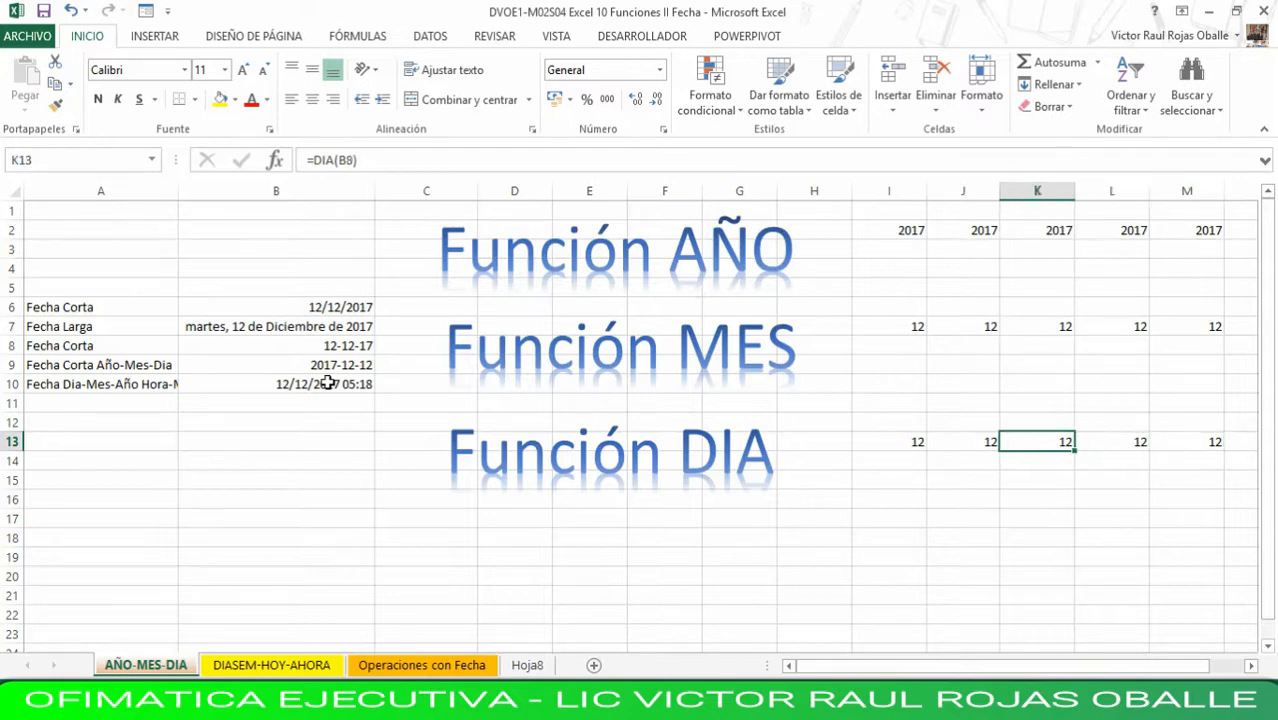
click(334, 309)
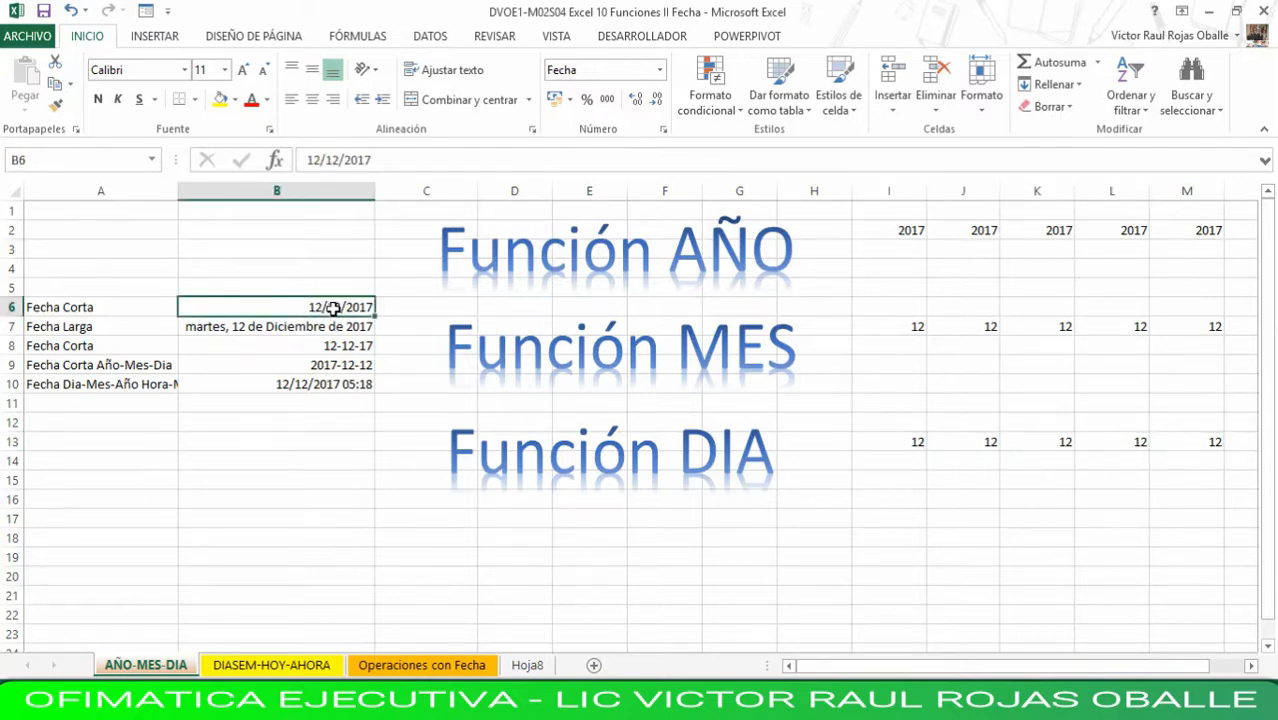
click(338, 163)
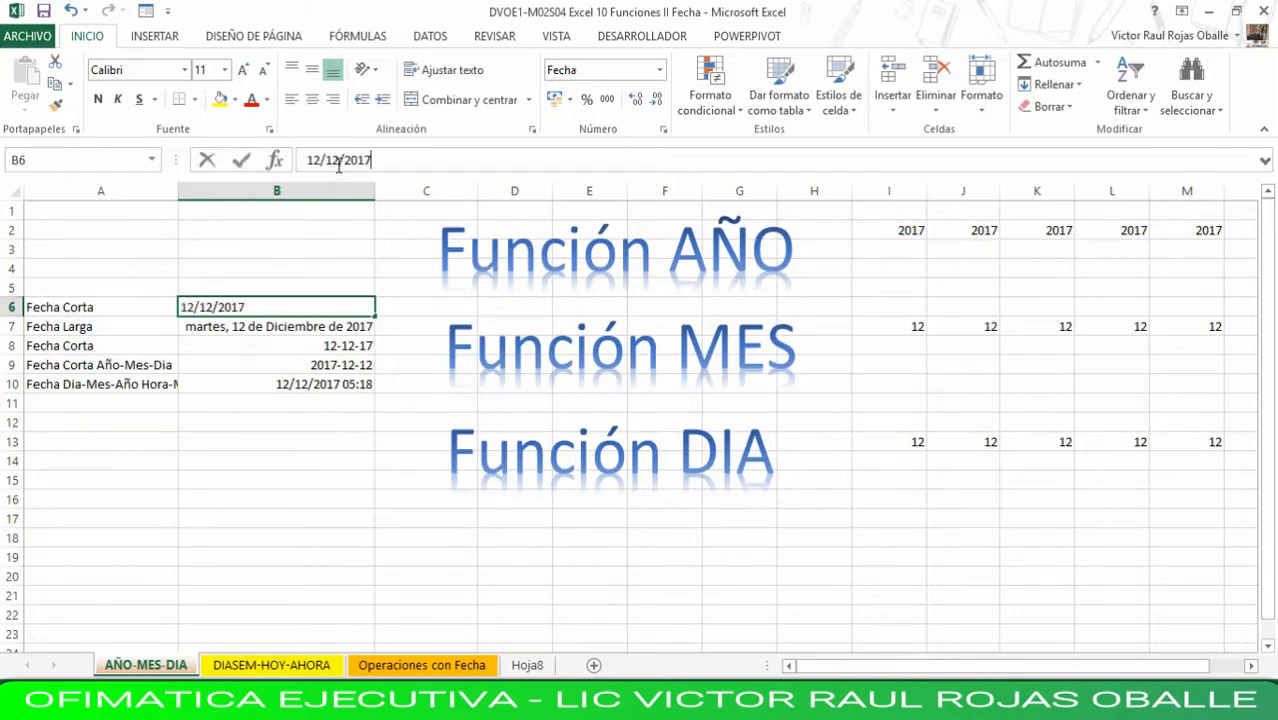
key(BackSpace)
key(BackSpace)
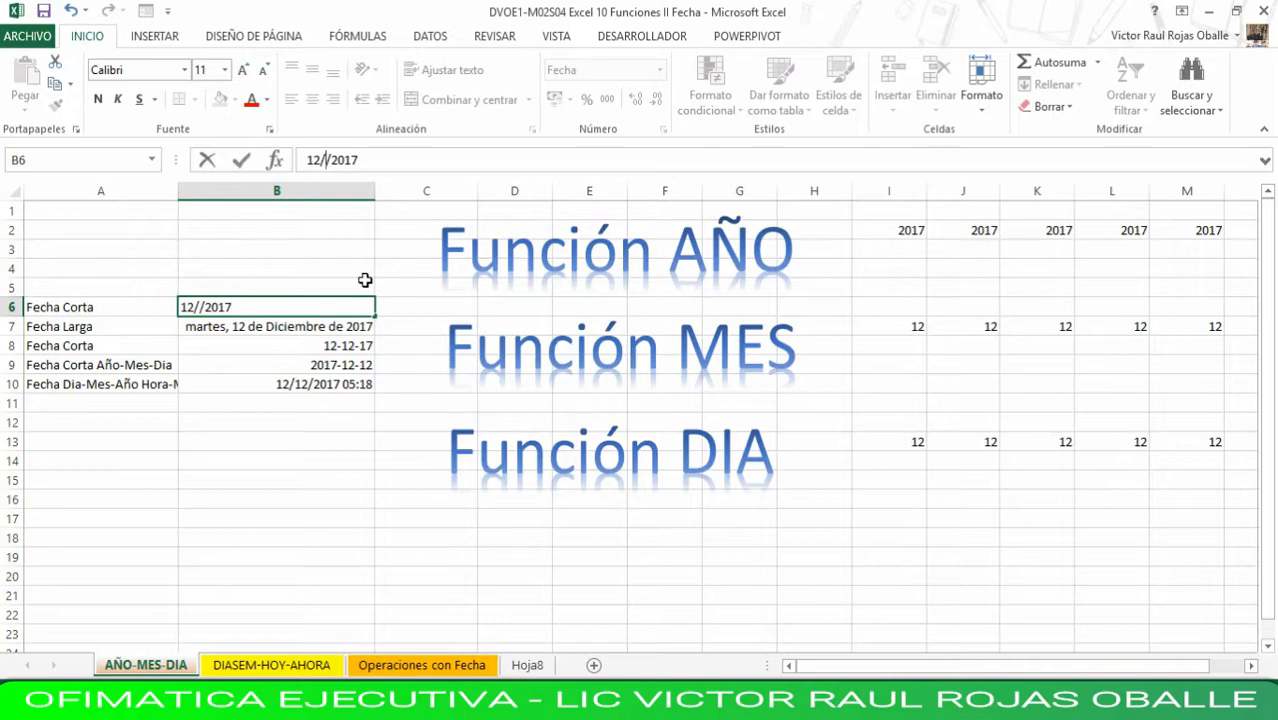
text(10)
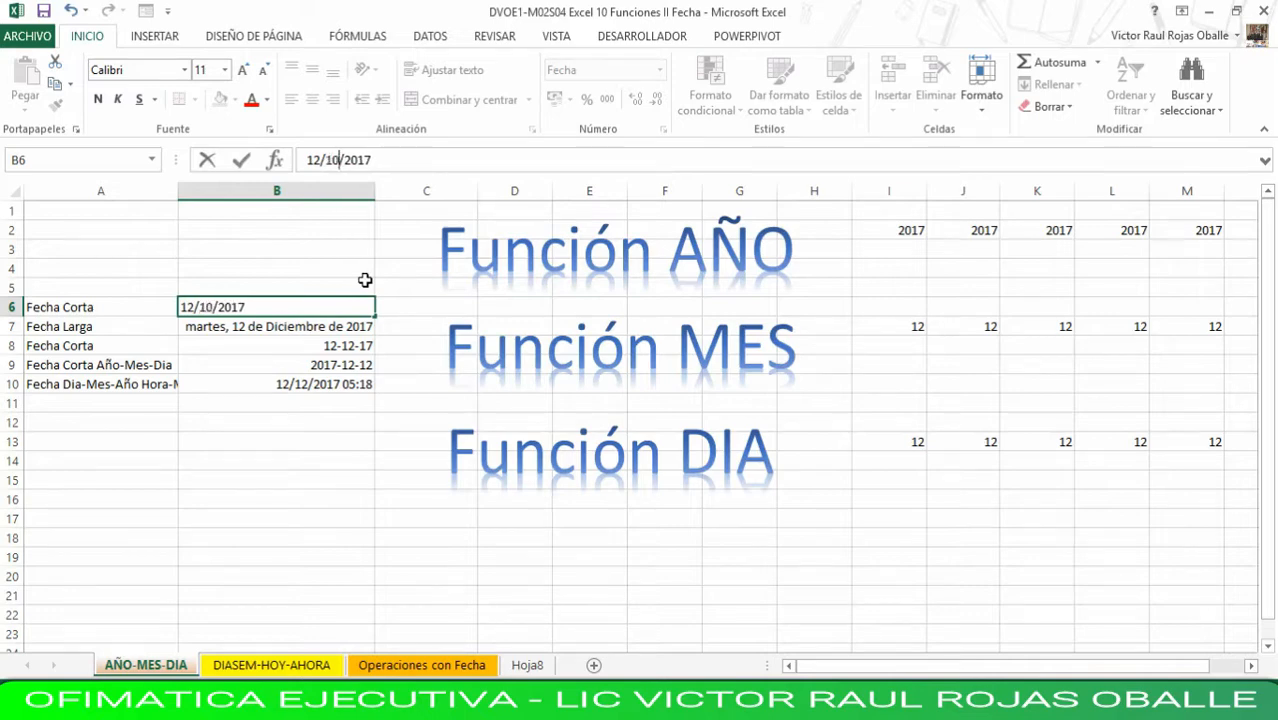
key(Return)
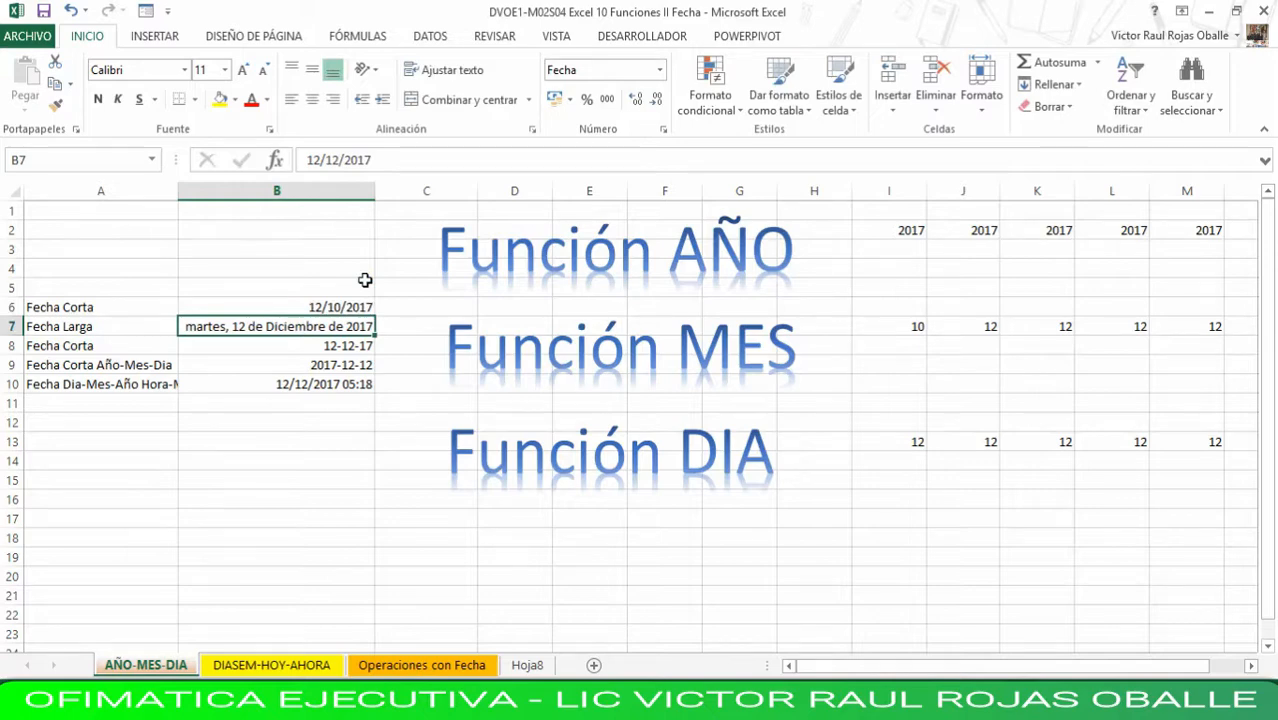
key(Up)
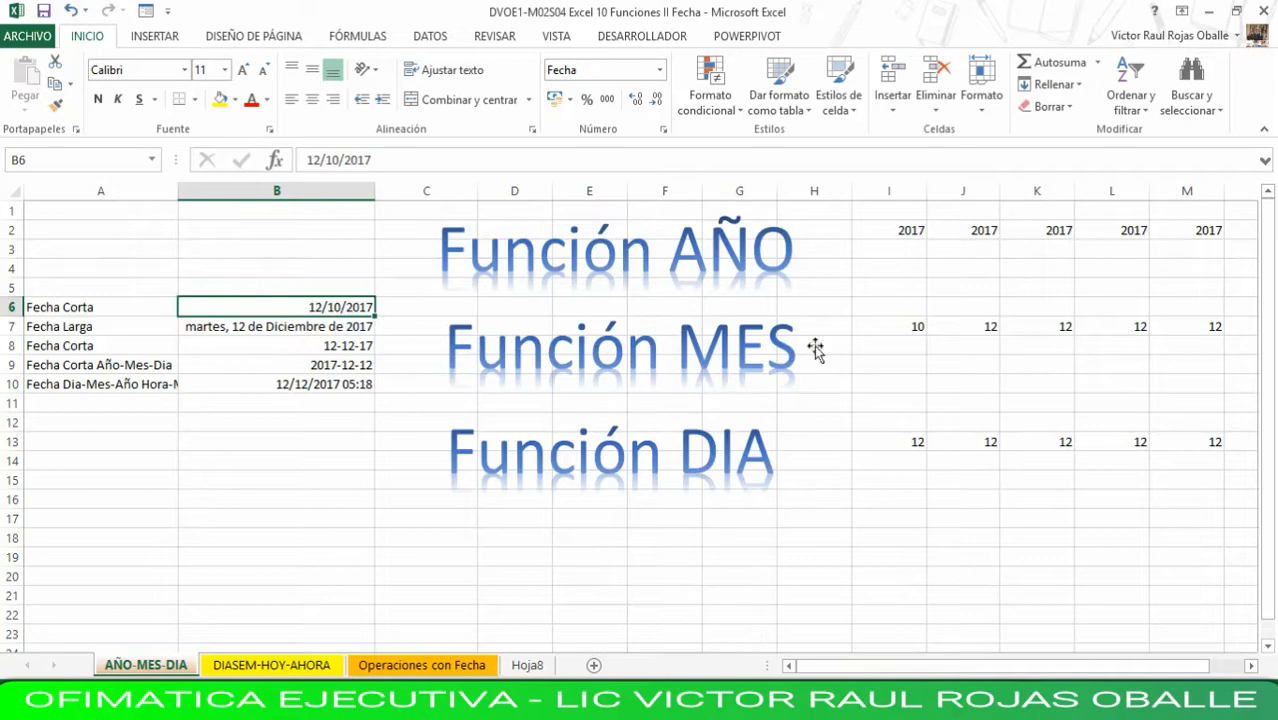
click(905, 329)
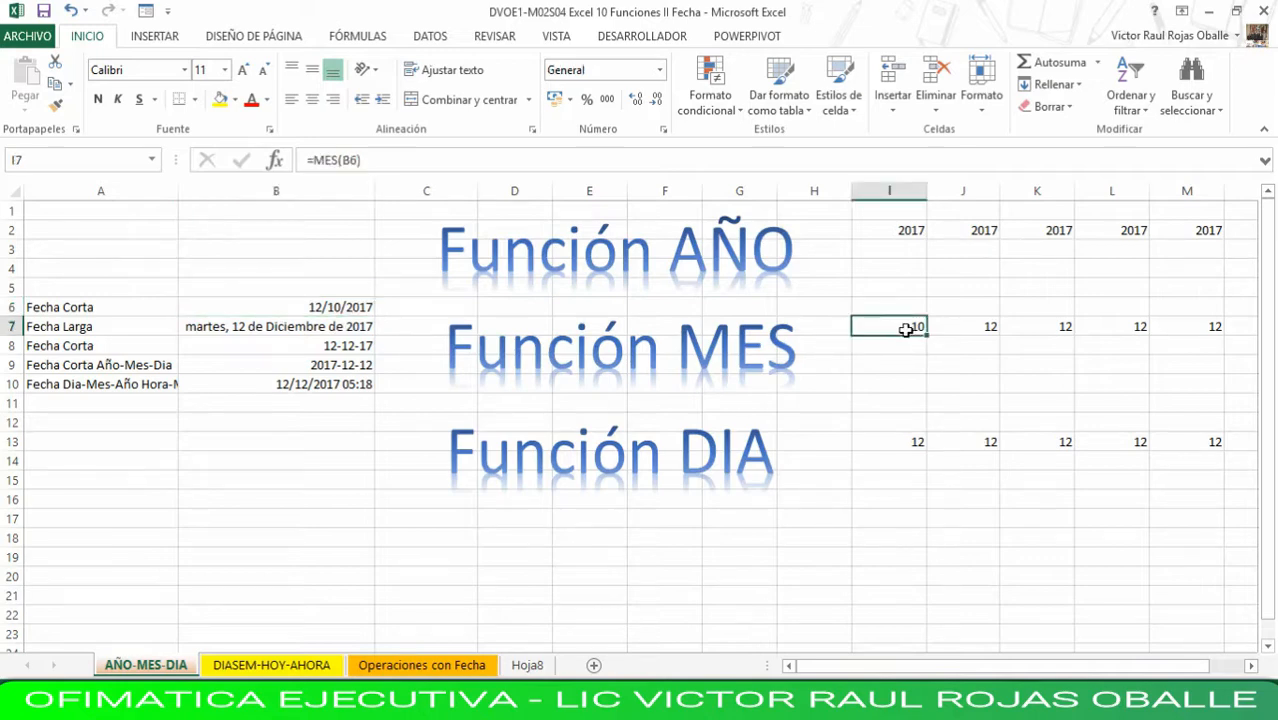
- Change the day of the short date in B6 to 23 and check the DIA formula that references it
click(318, 310)
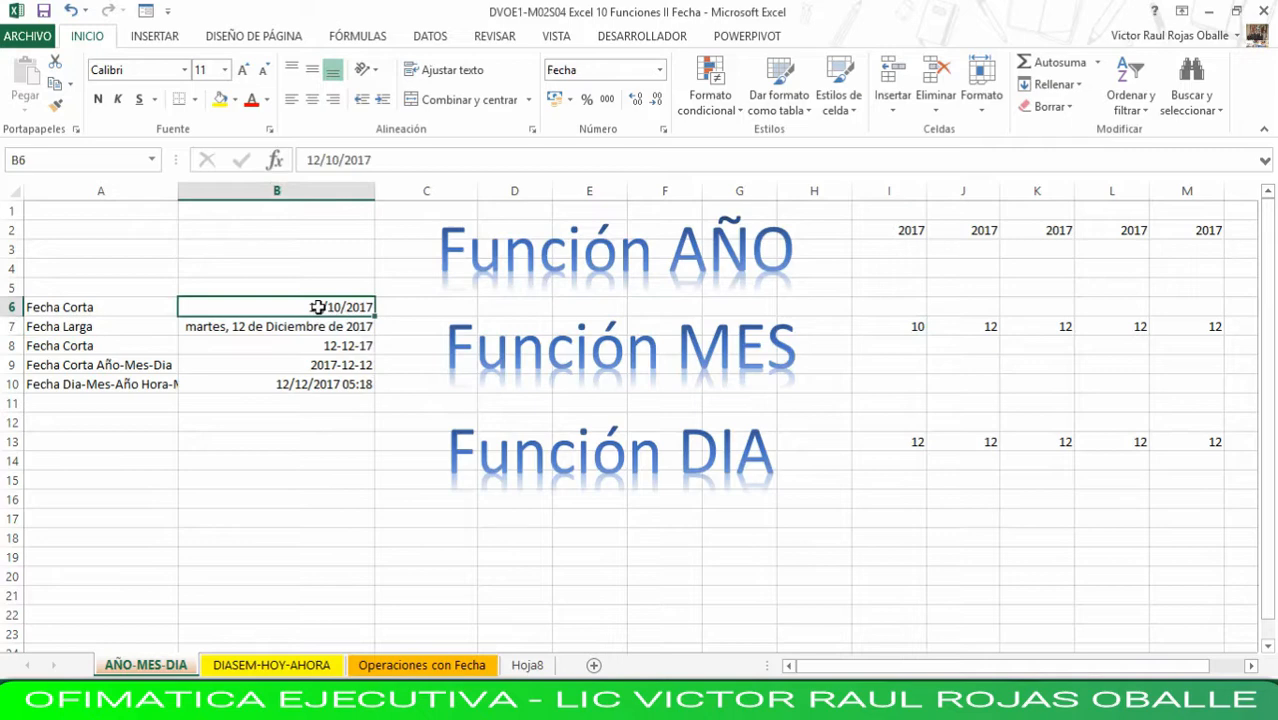
click(322, 160)
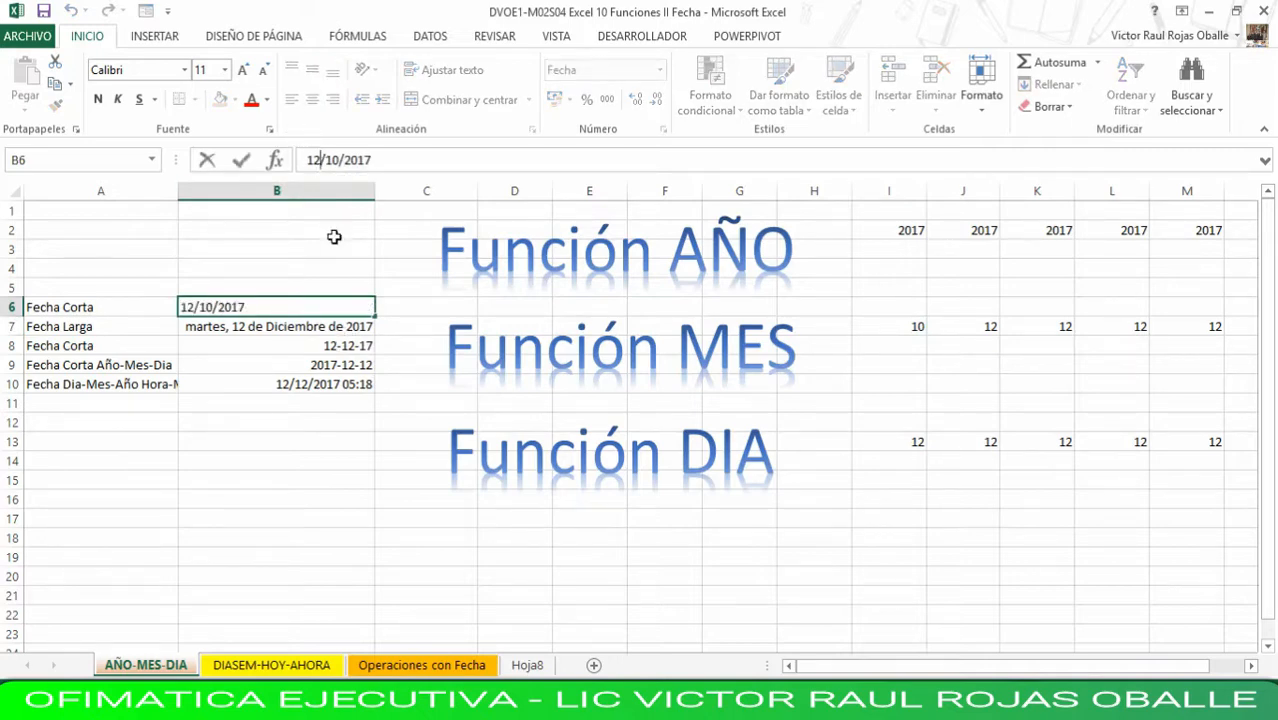
key(BackSpace)
key(BackSpace)
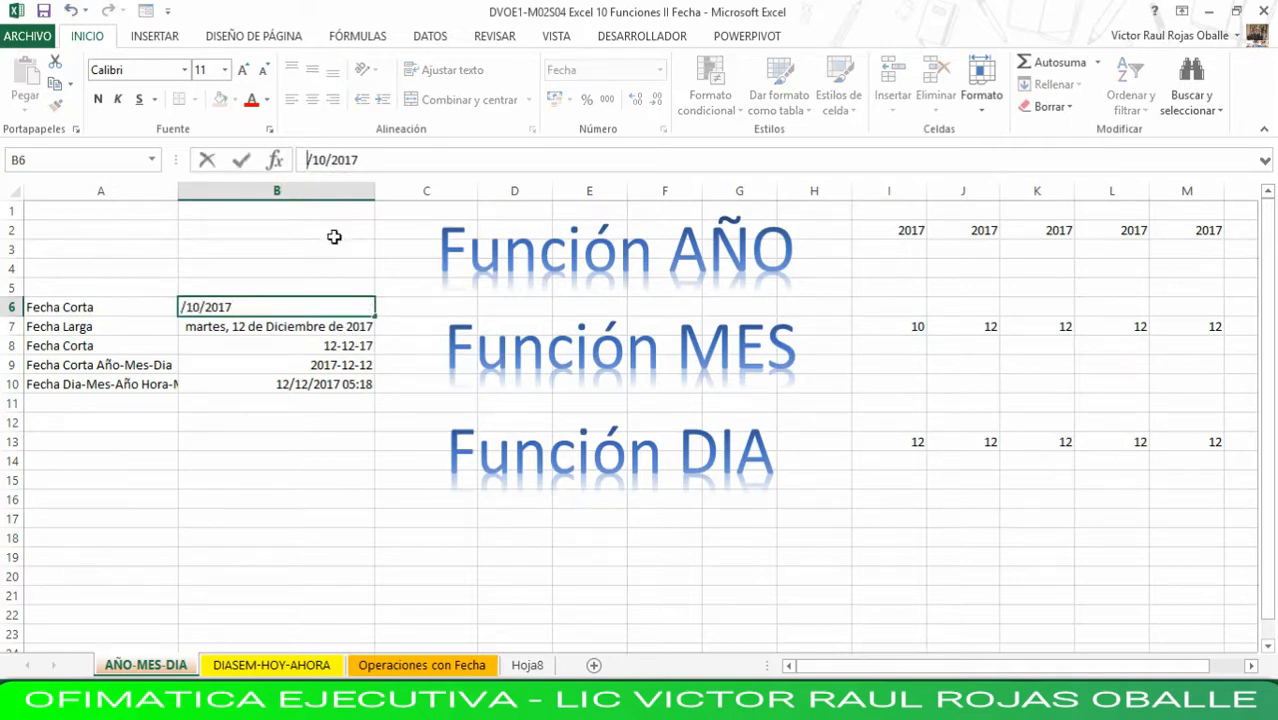
text(23)
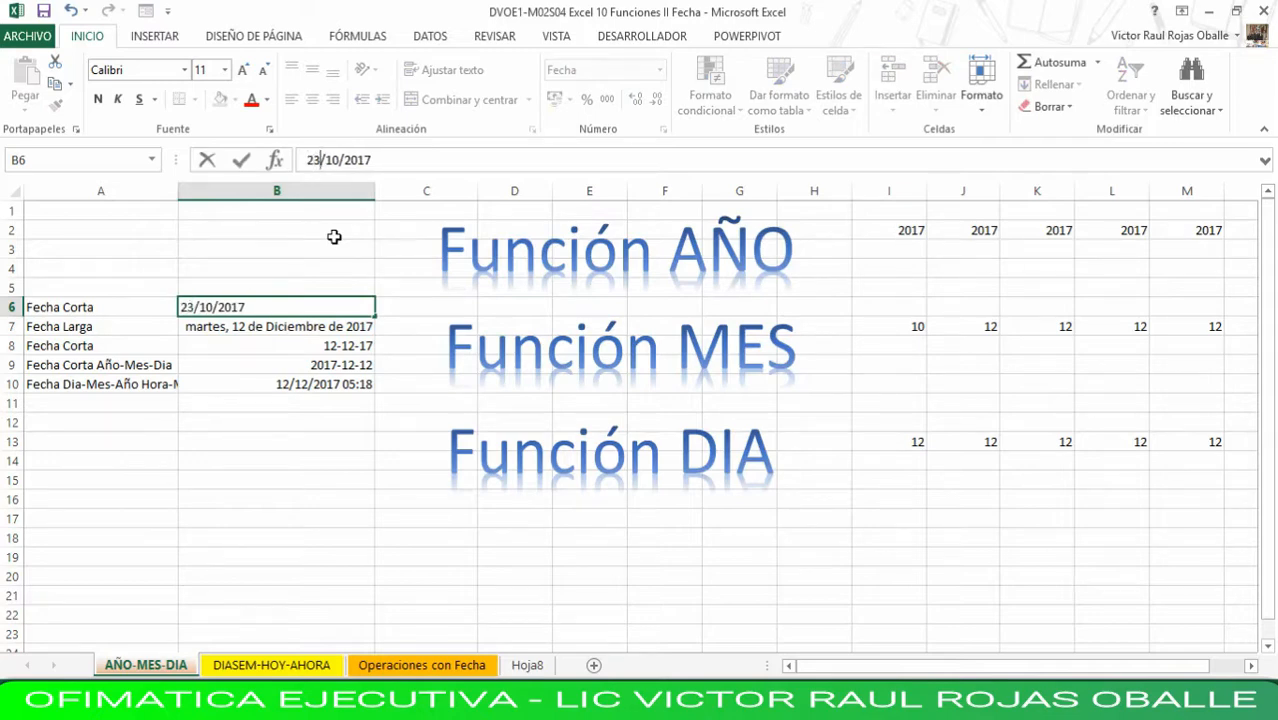
key(Return)
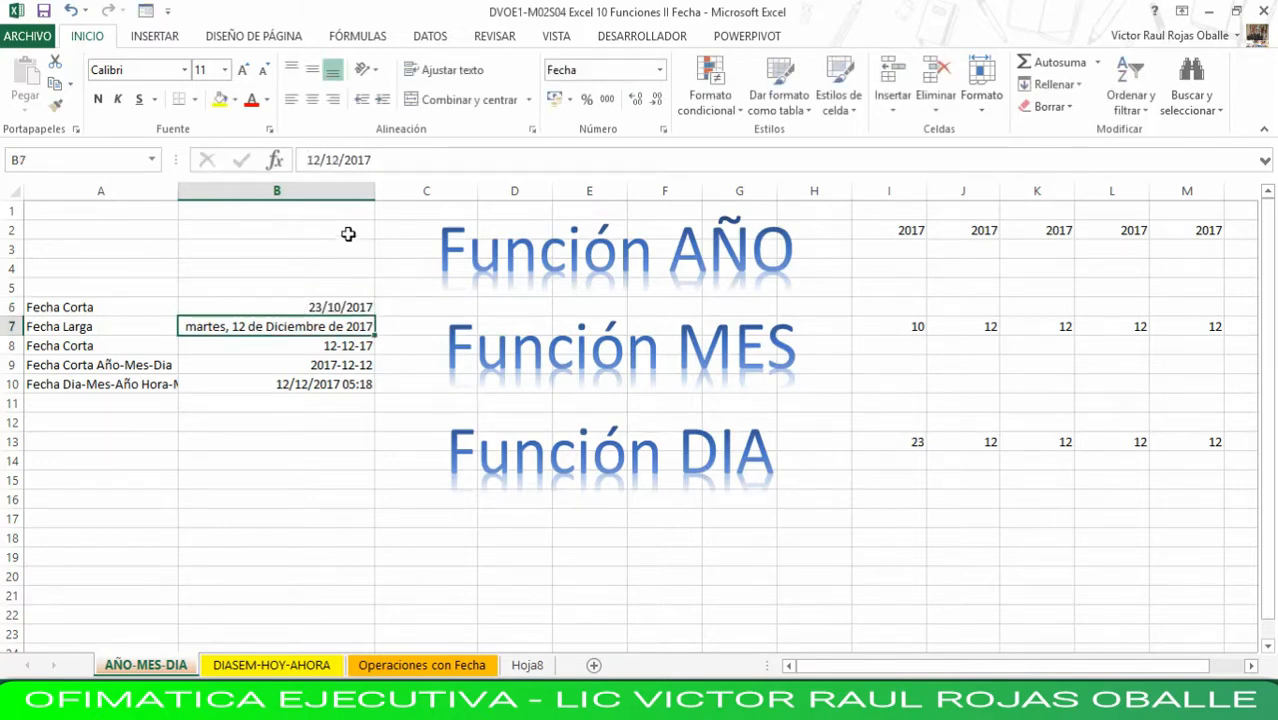
click(902, 441)
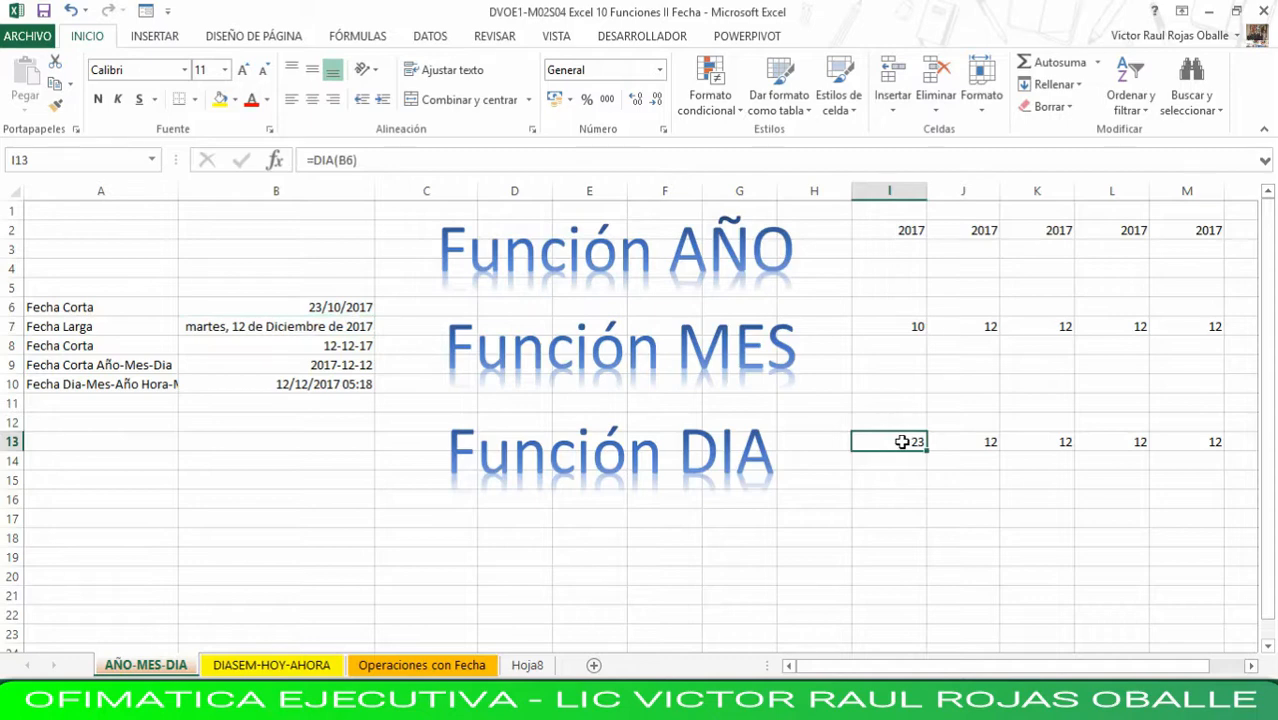
- Change the year of the year-month-day date in B9 to 2018 and check the AÑO formula that references it
click(314, 367)
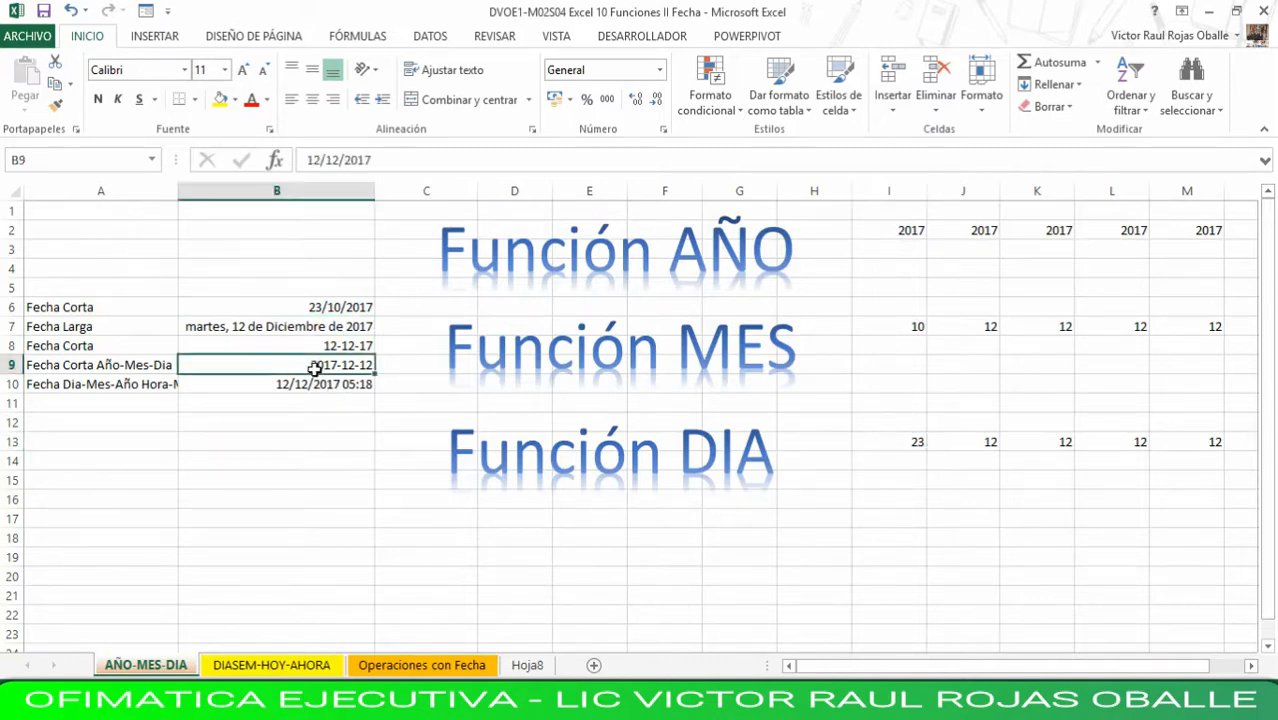
click(380, 160)
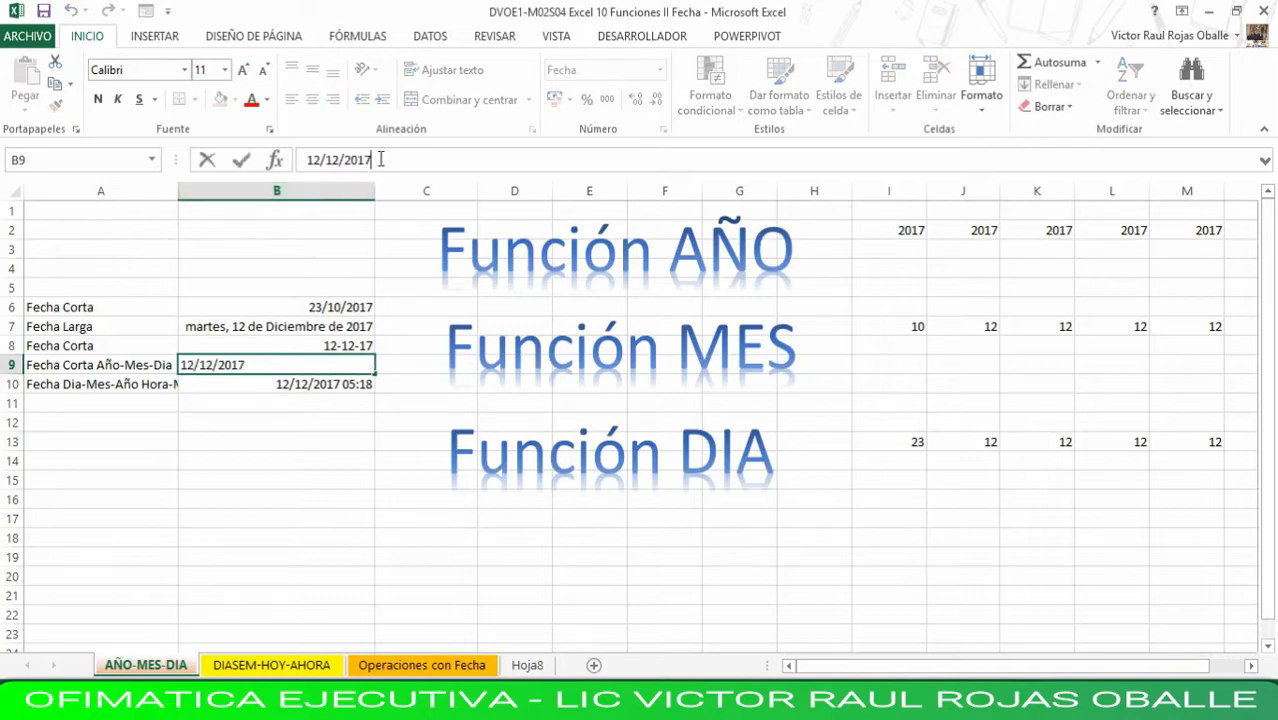
key(BackSpace)
text(8)
key(Return)
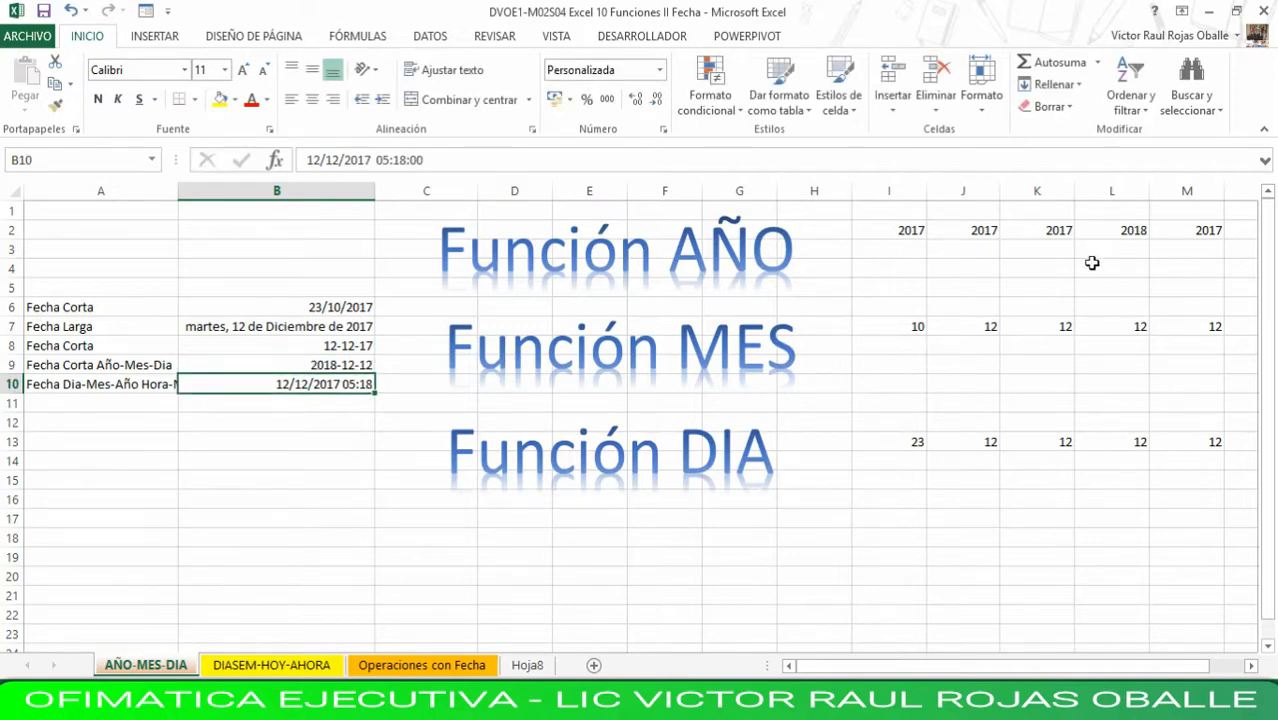
click(1118, 230)
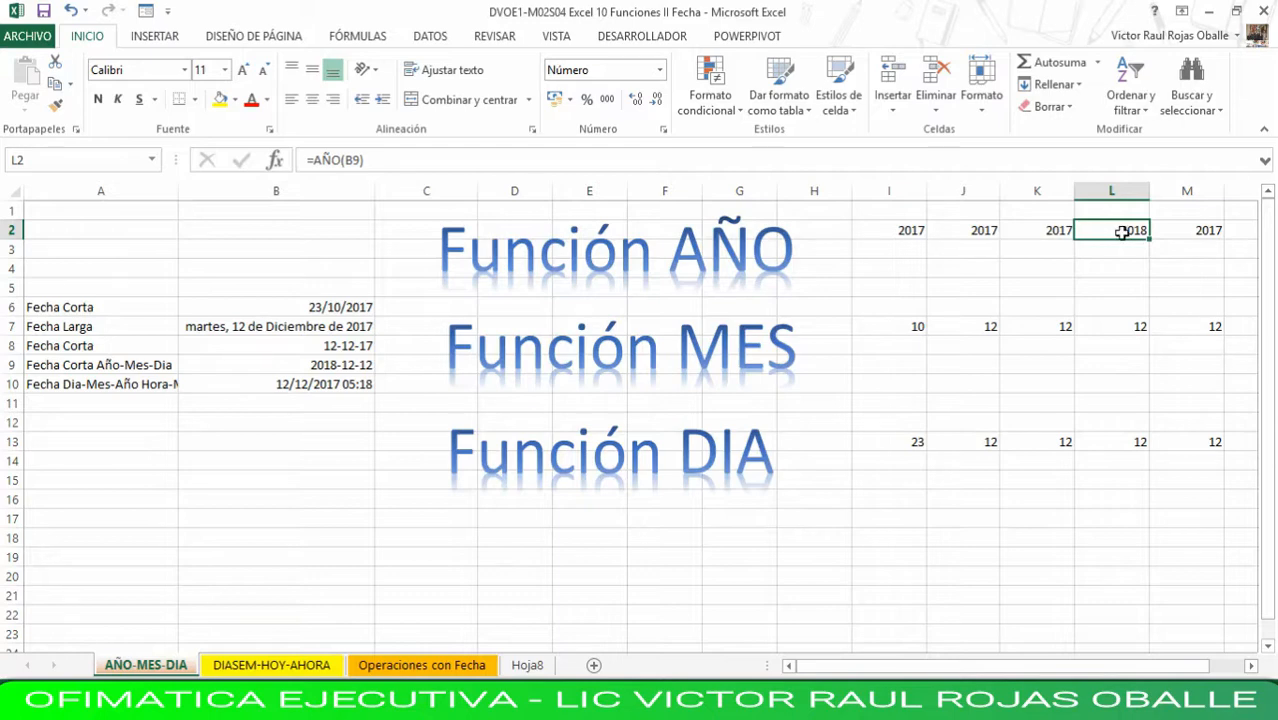
click(330, 383)
click(340, 366)
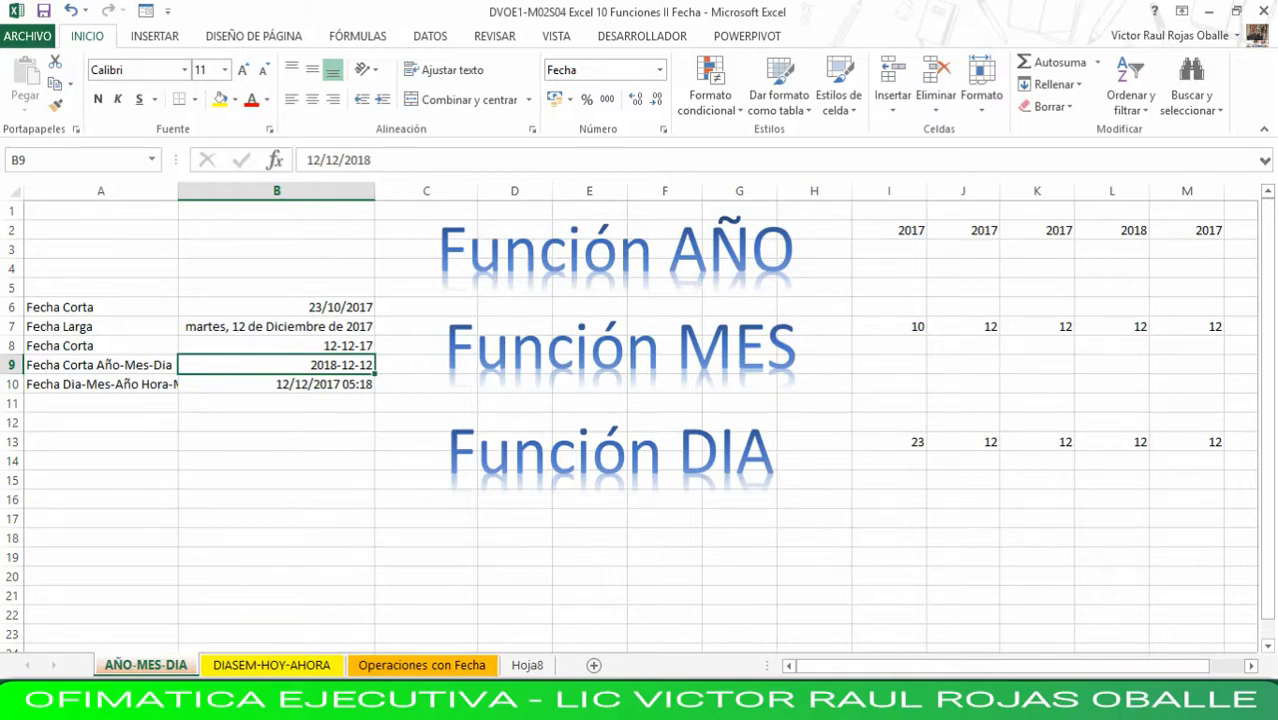
- On the DIASEM-HOY-AHORA sheet, shift the three function title shapes closer to the dates, so they start at column C
click(278, 666)
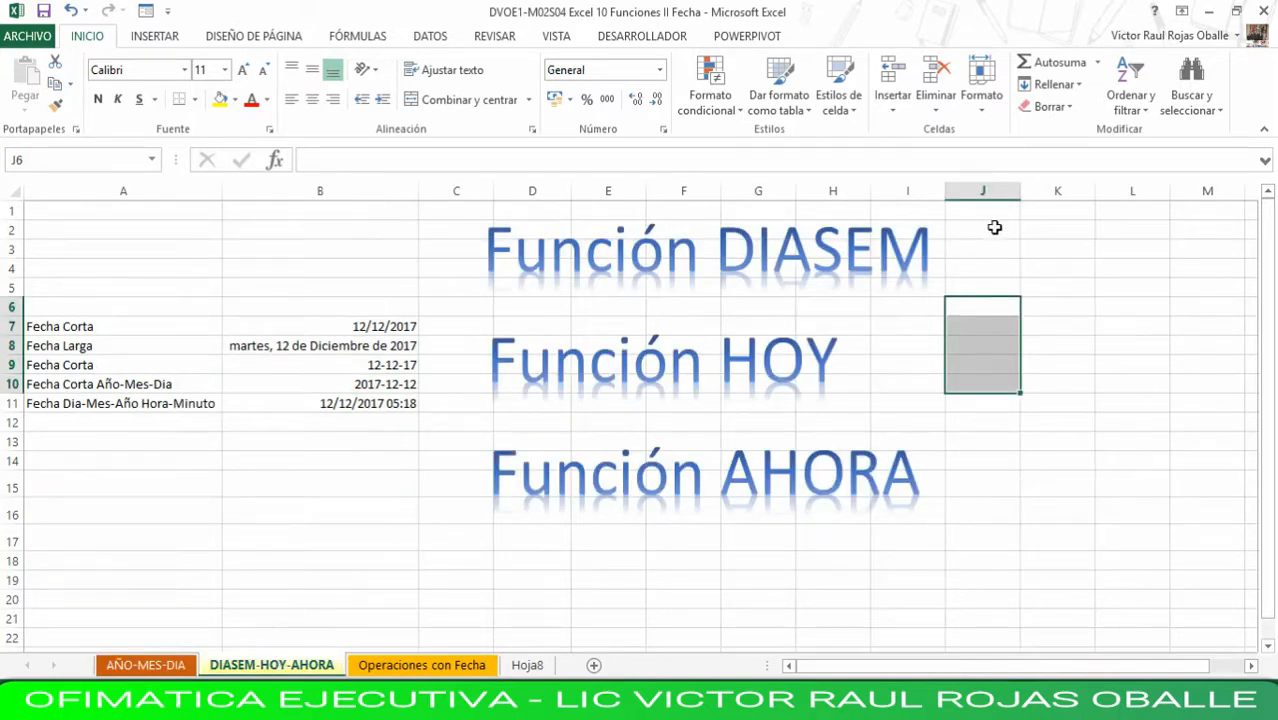
click(598, 266)
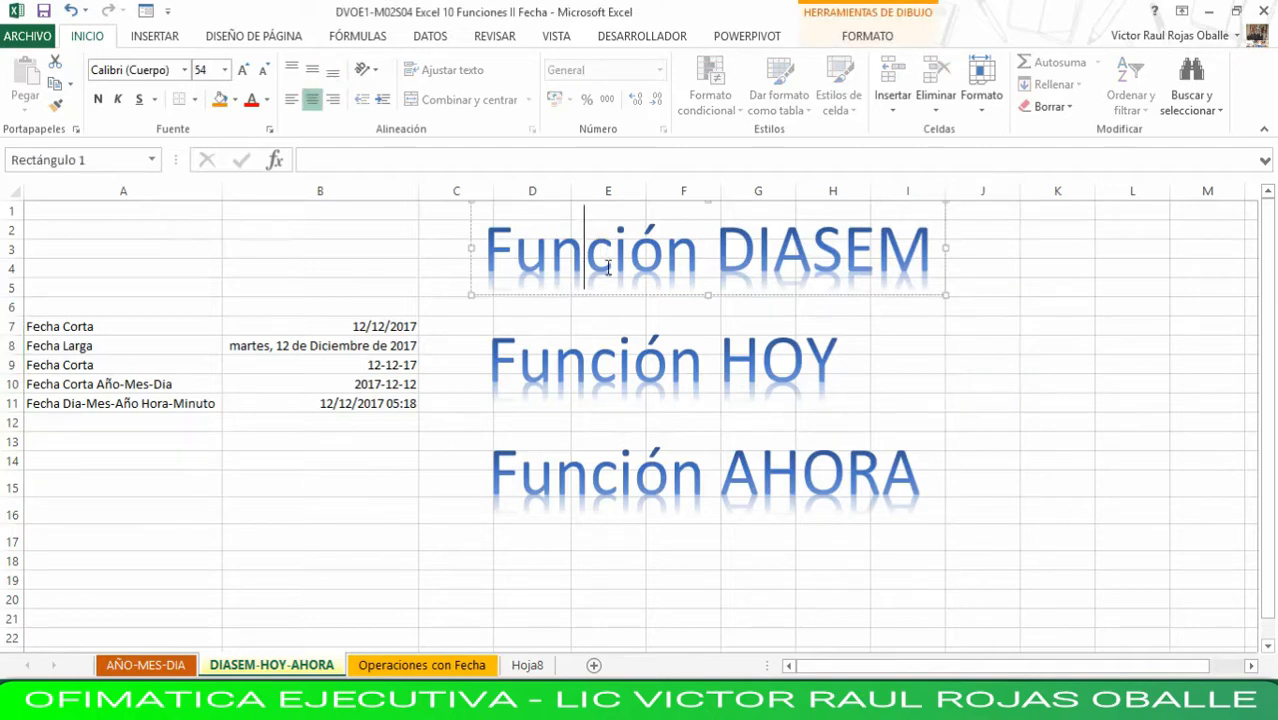
drag(646, 294, 591, 292)
click(722, 392)
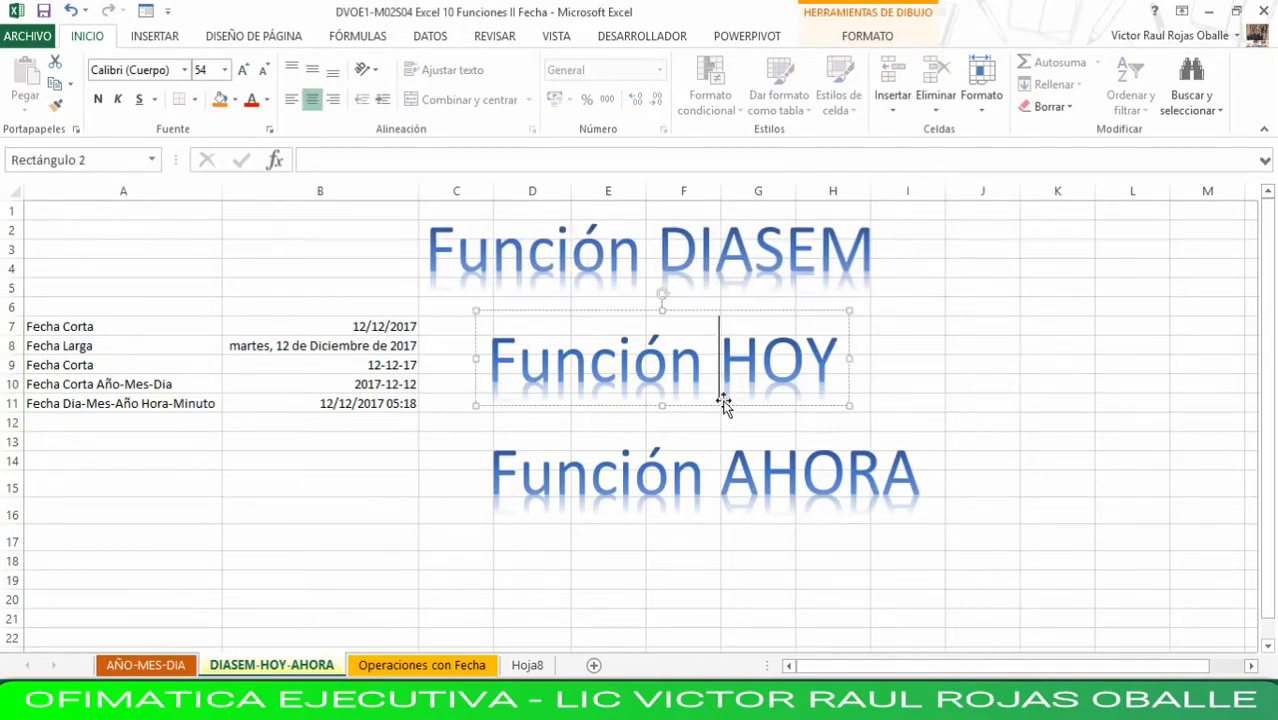
drag(732, 405, 683, 405)
click(806, 474)
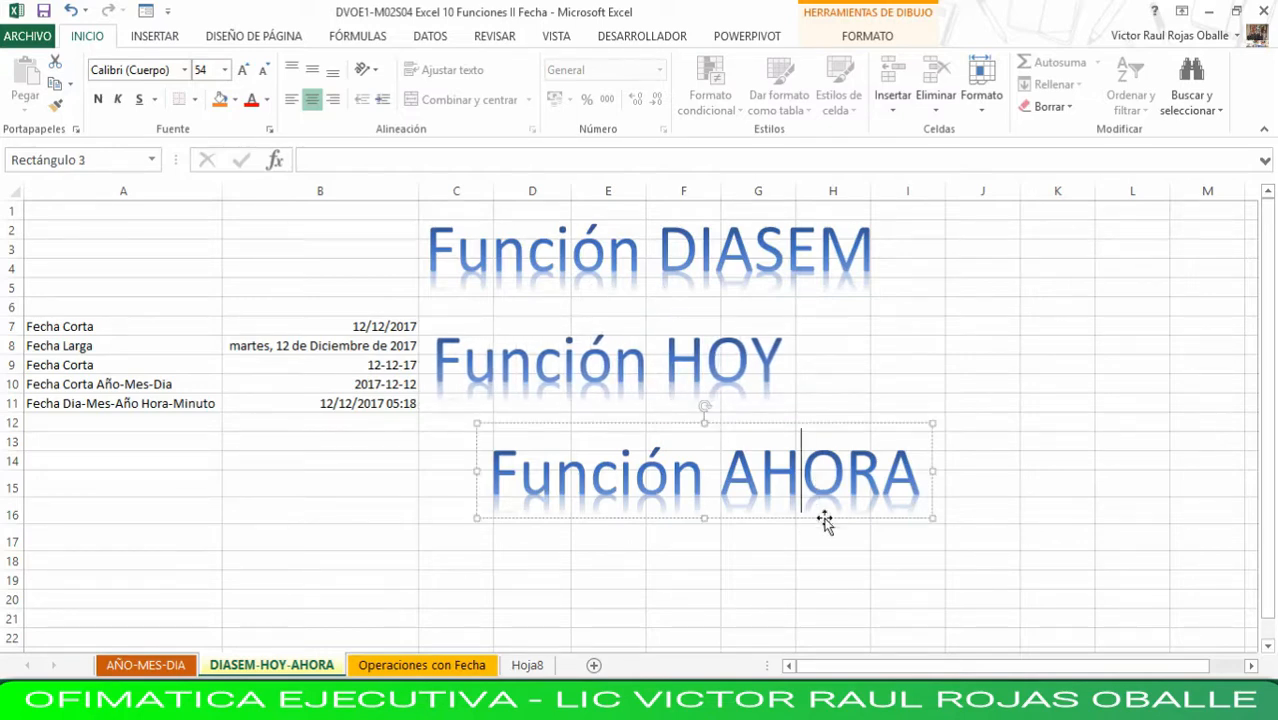
drag(827, 515, 770, 511)
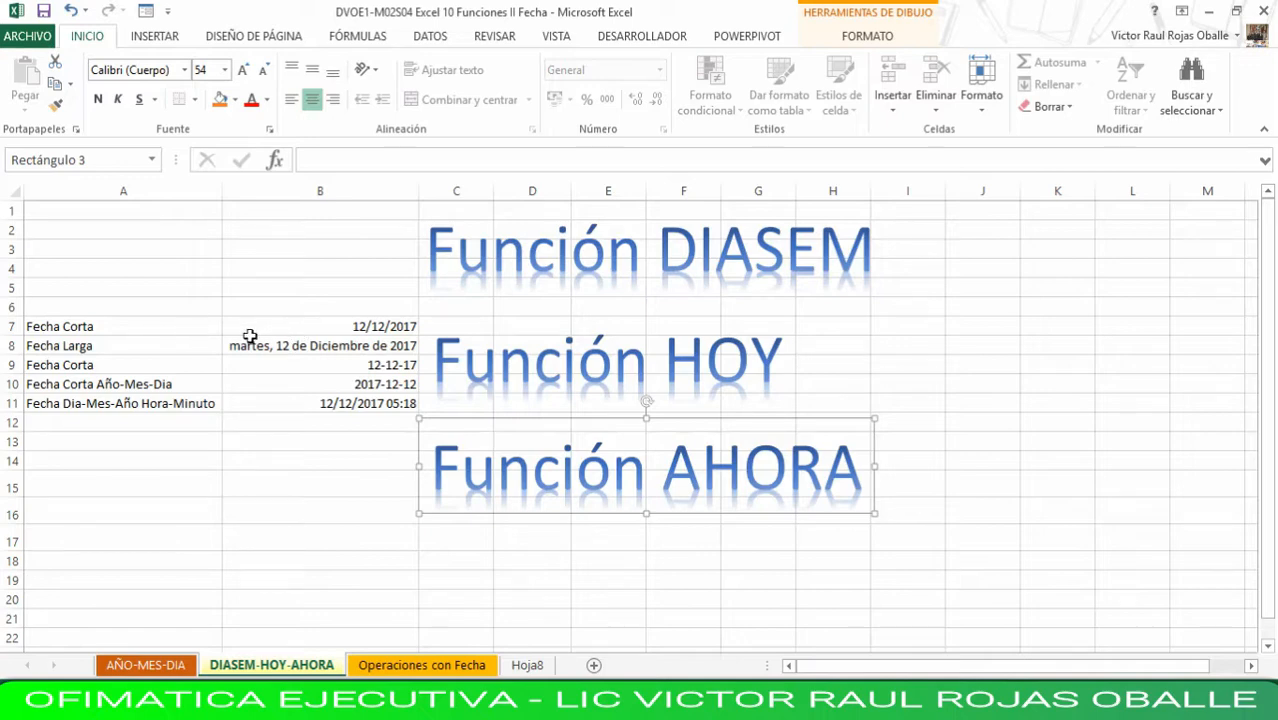
- Enter =DIASEM(B7) in J2 to get the weekday number of the short date, and check it against the source dates
click(368, 328)
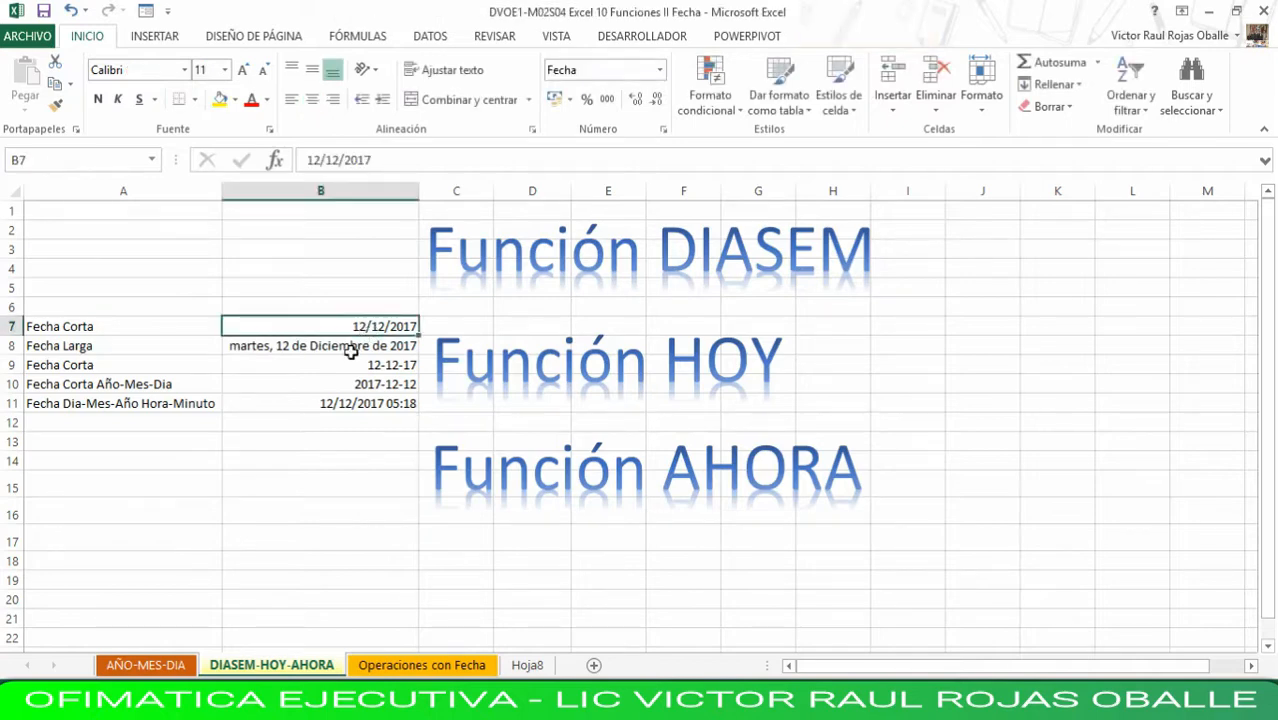
click(351, 348)
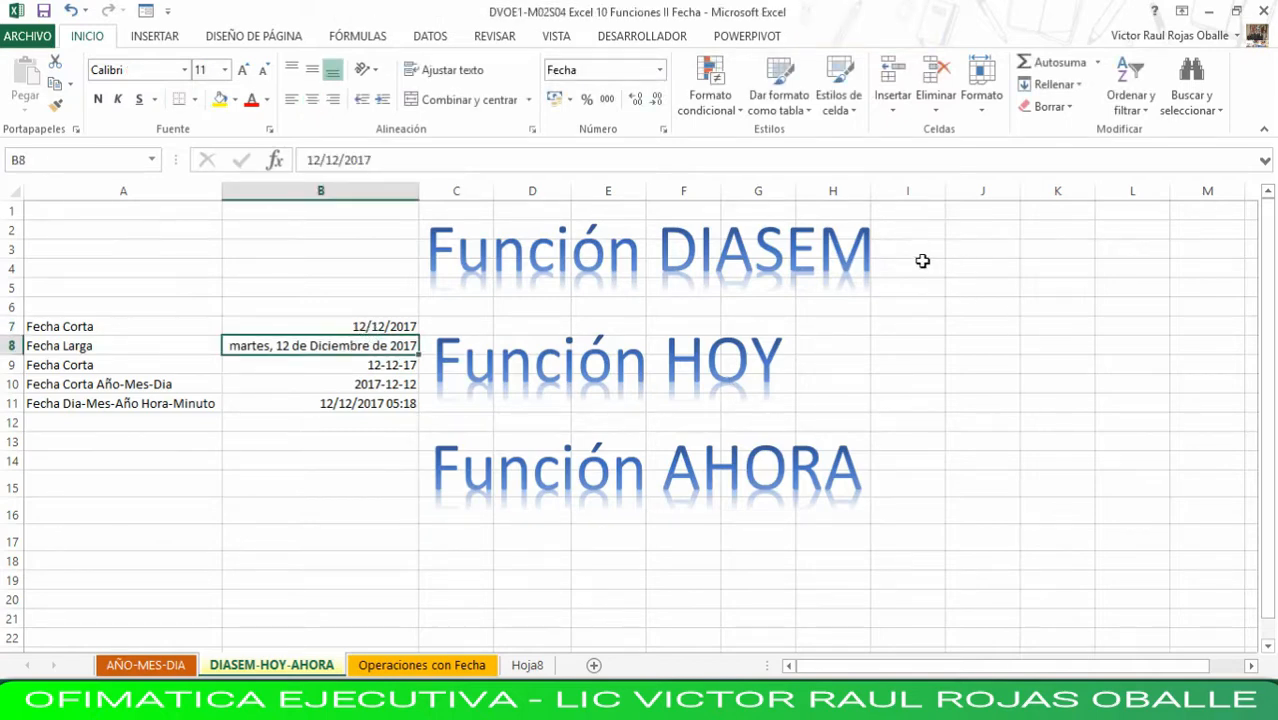
click(981, 232)
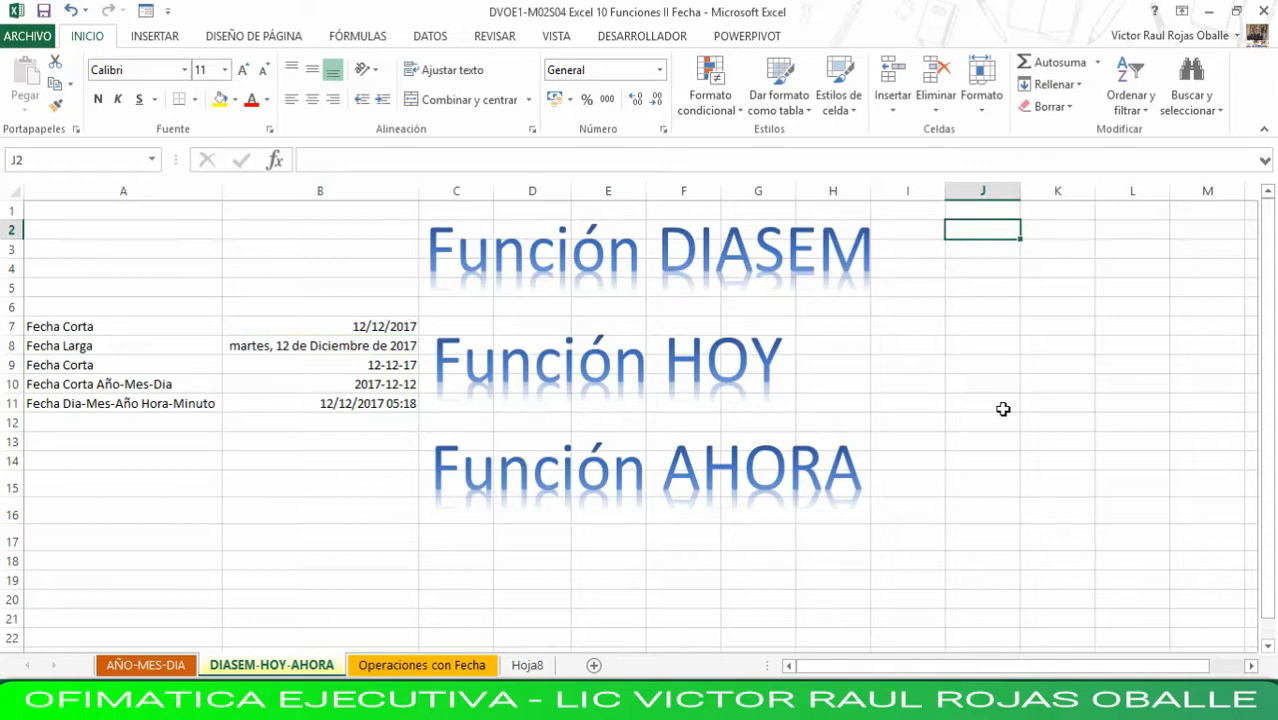
text(=)
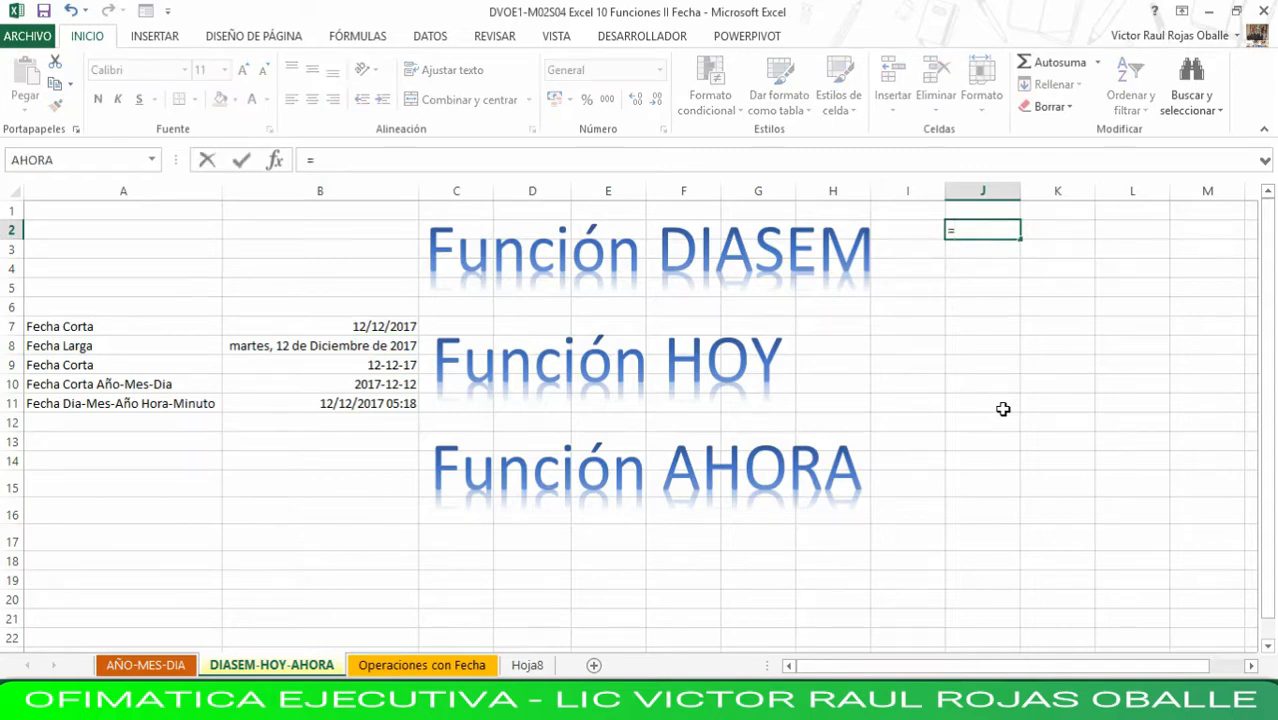
text(diasem)
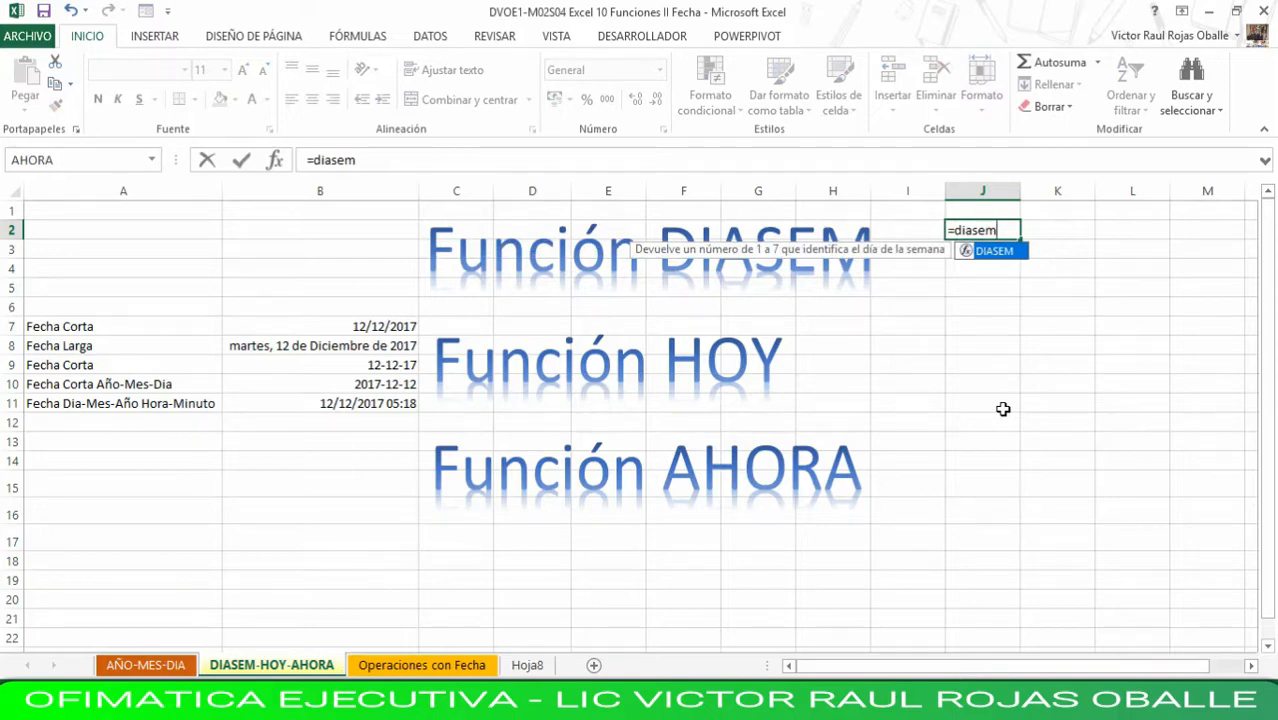
text(()
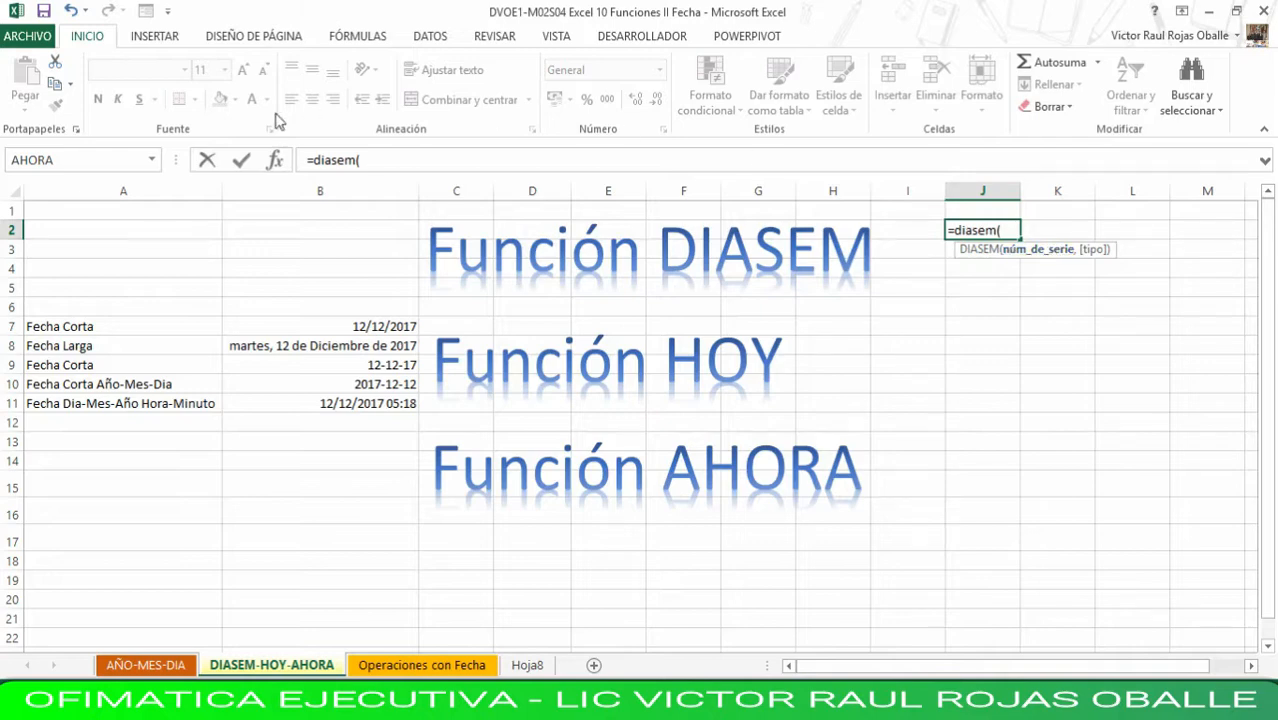
click(359, 327)
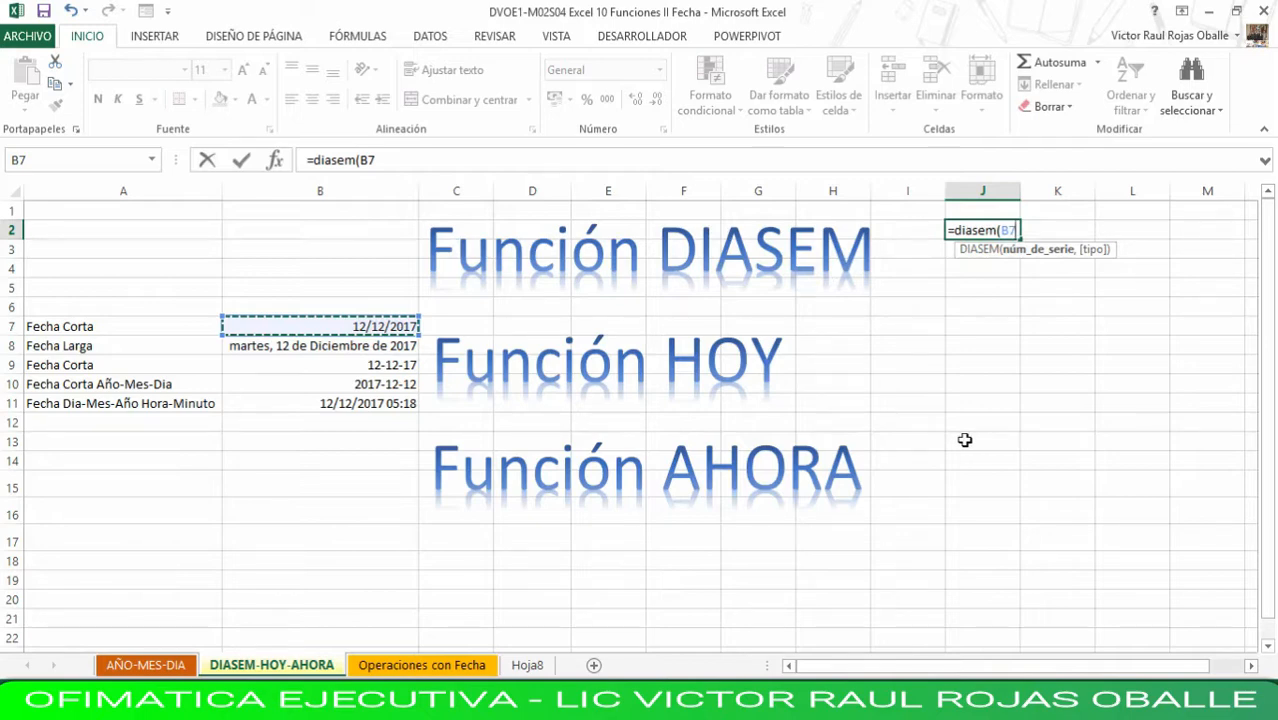
text())
key(Return)
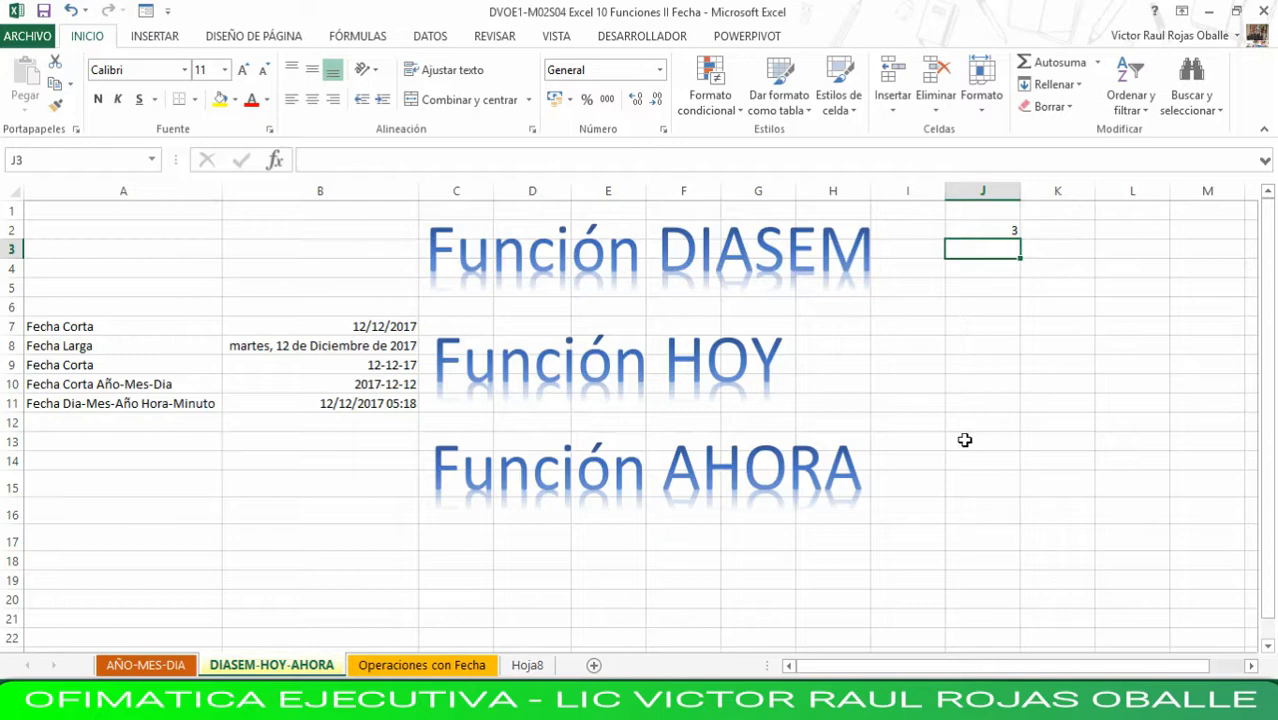
click(997, 234)
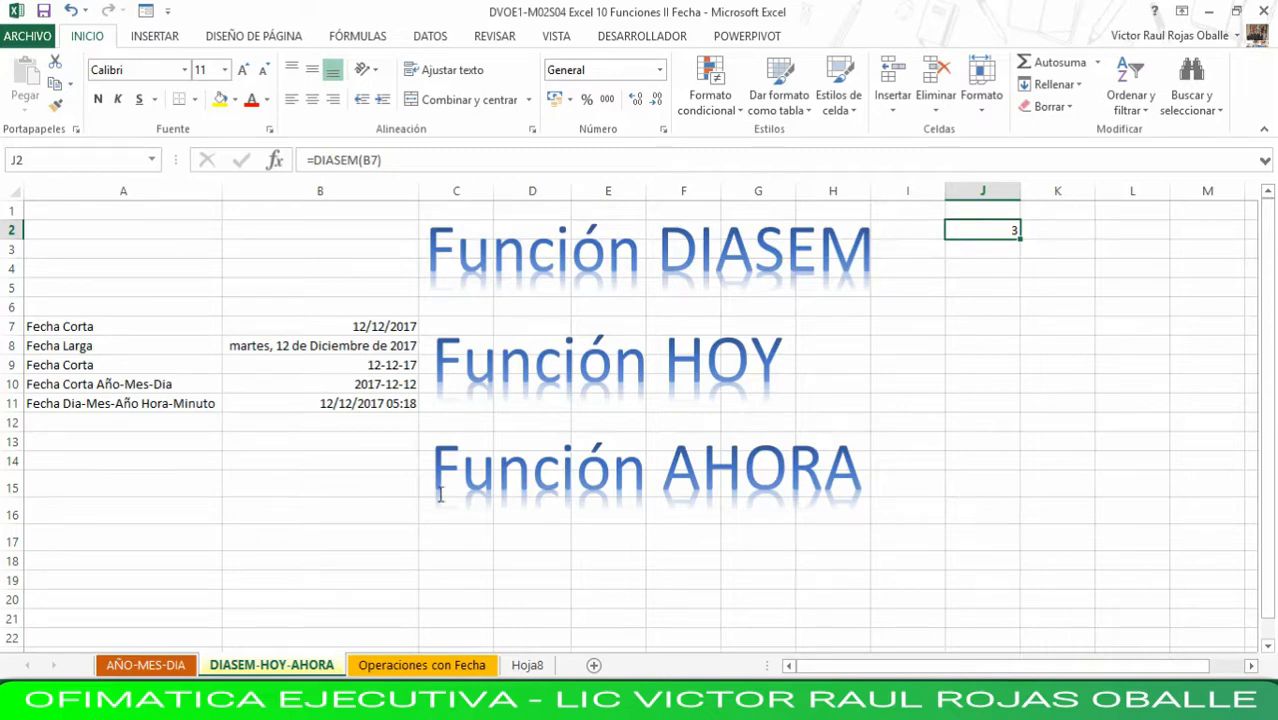
click(367, 325)
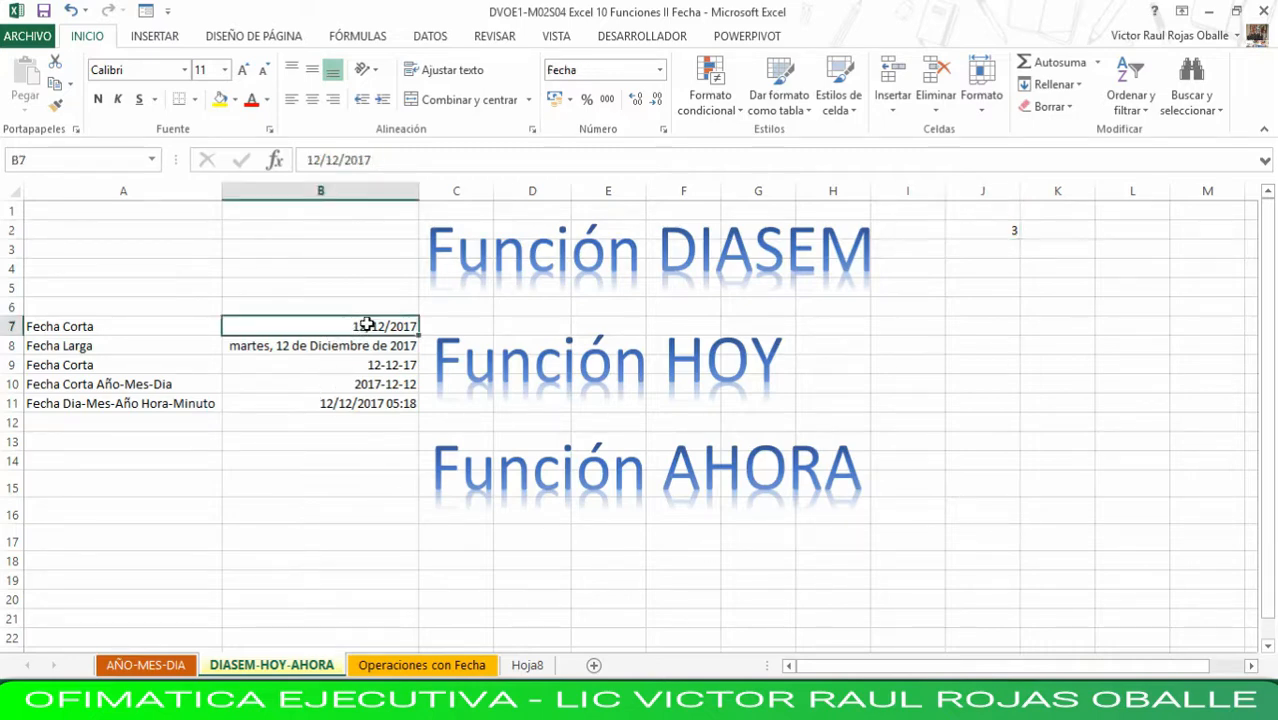
click(355, 342)
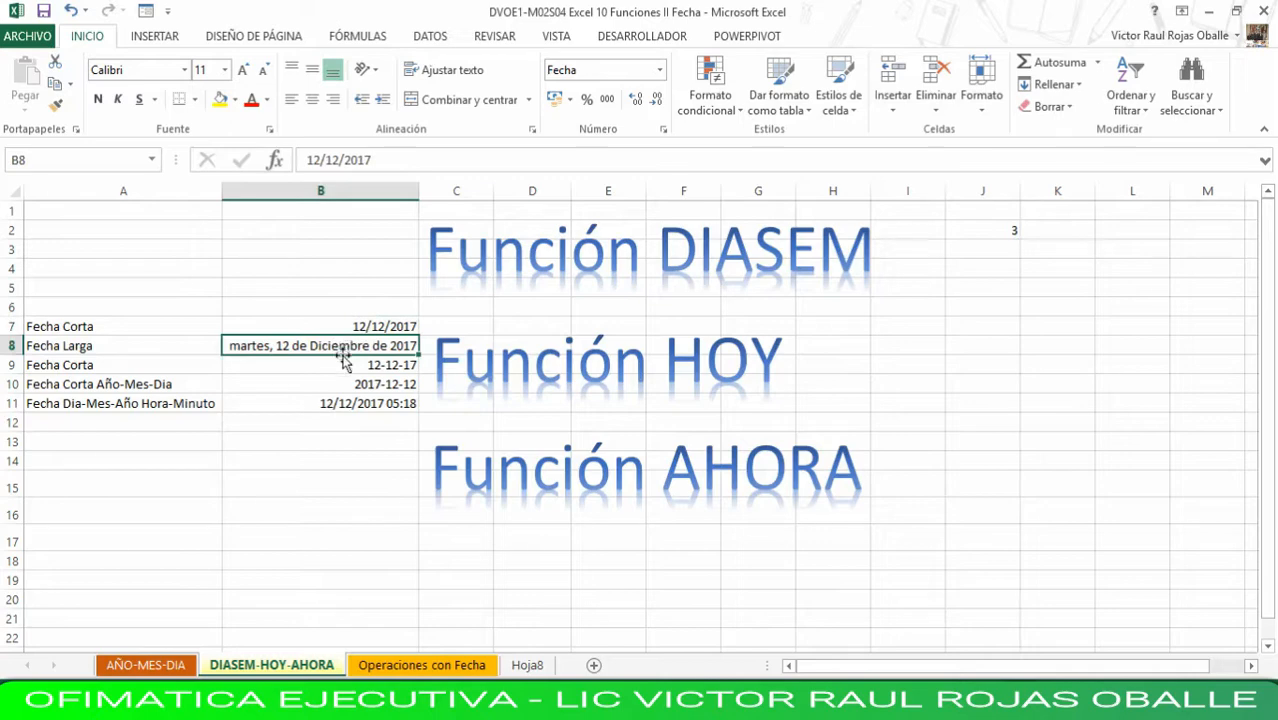
- Change the DIASEM formula in J2 to reference the long date in B8 and check its result
click(1062, 231)
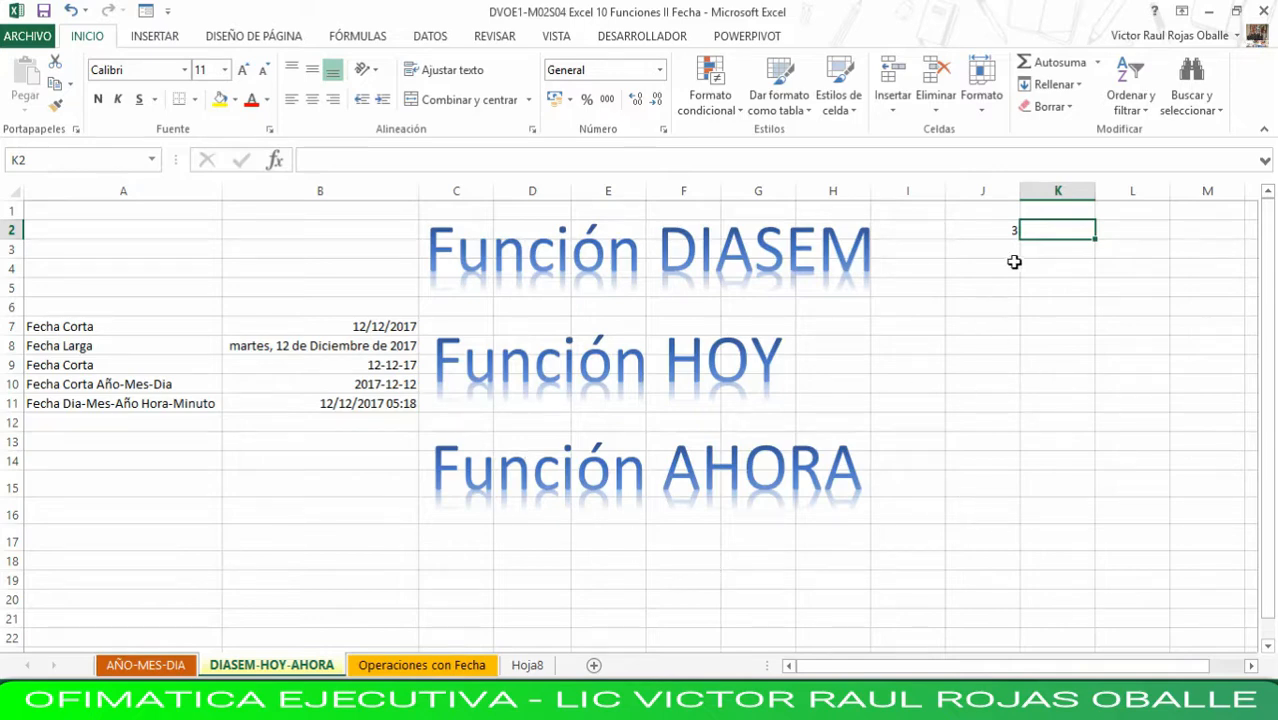
click(996, 229)
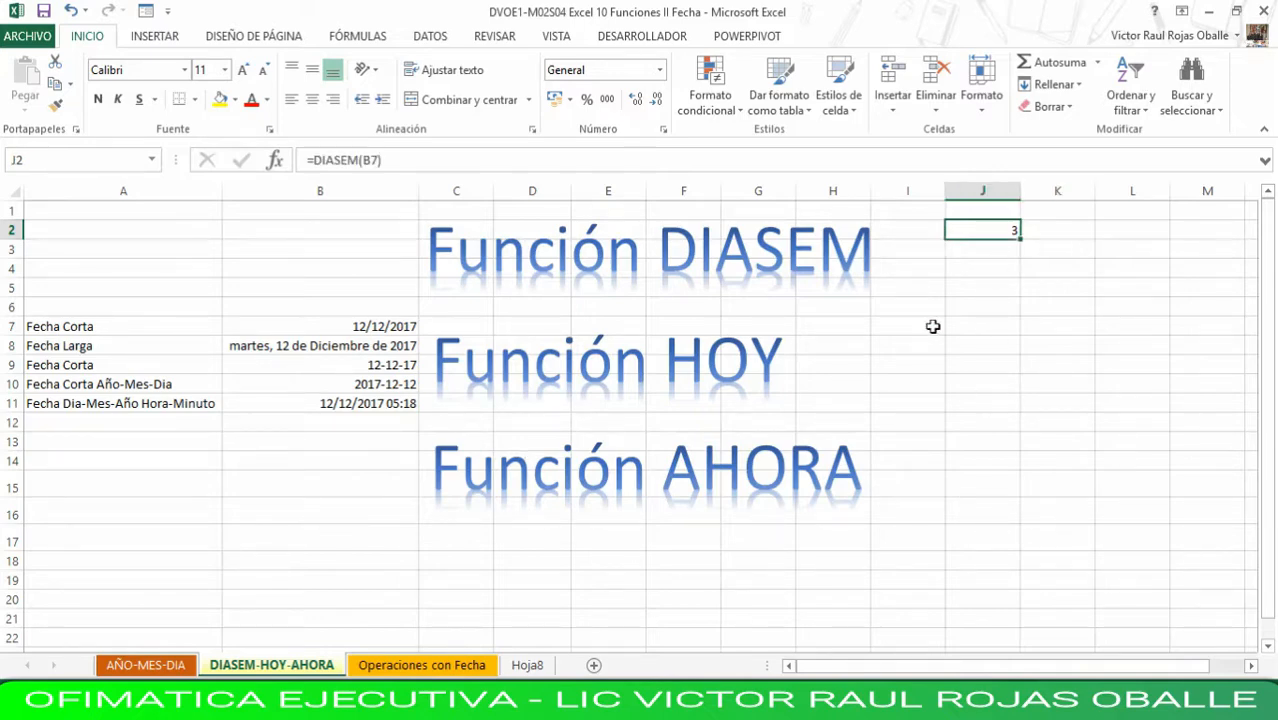
click(774, 162)
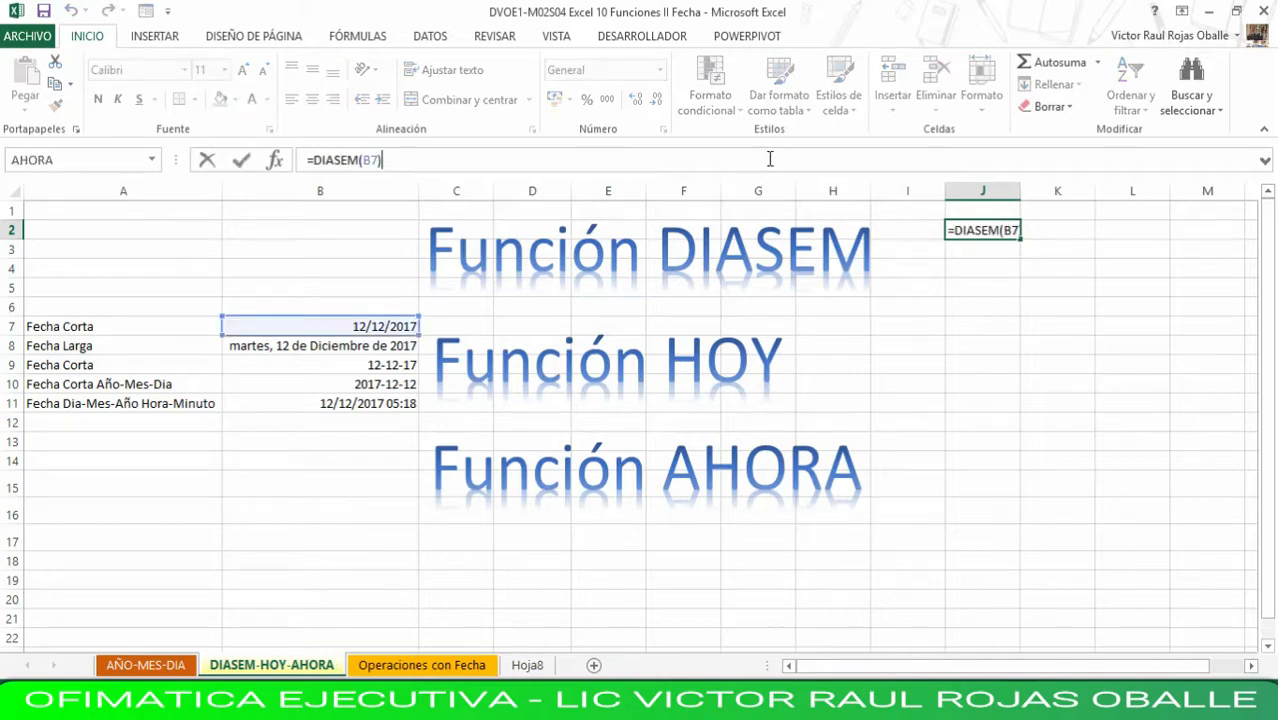
click(326, 330)
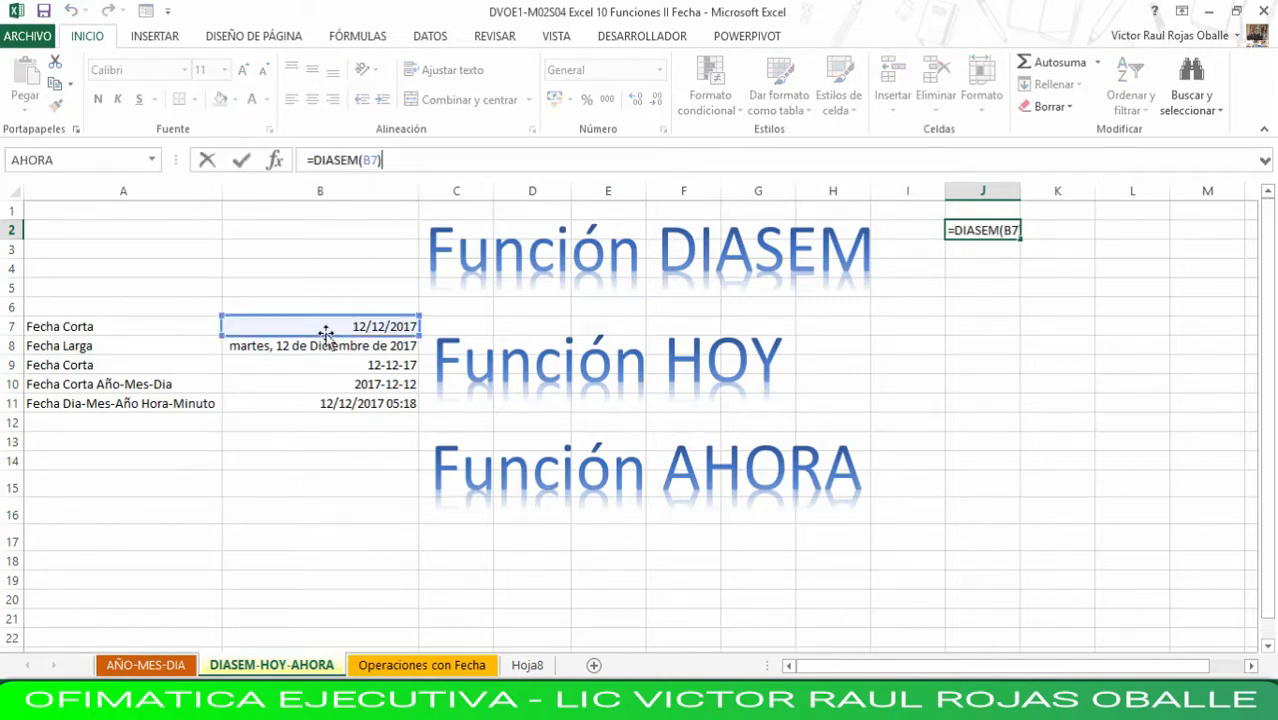
click(326, 345)
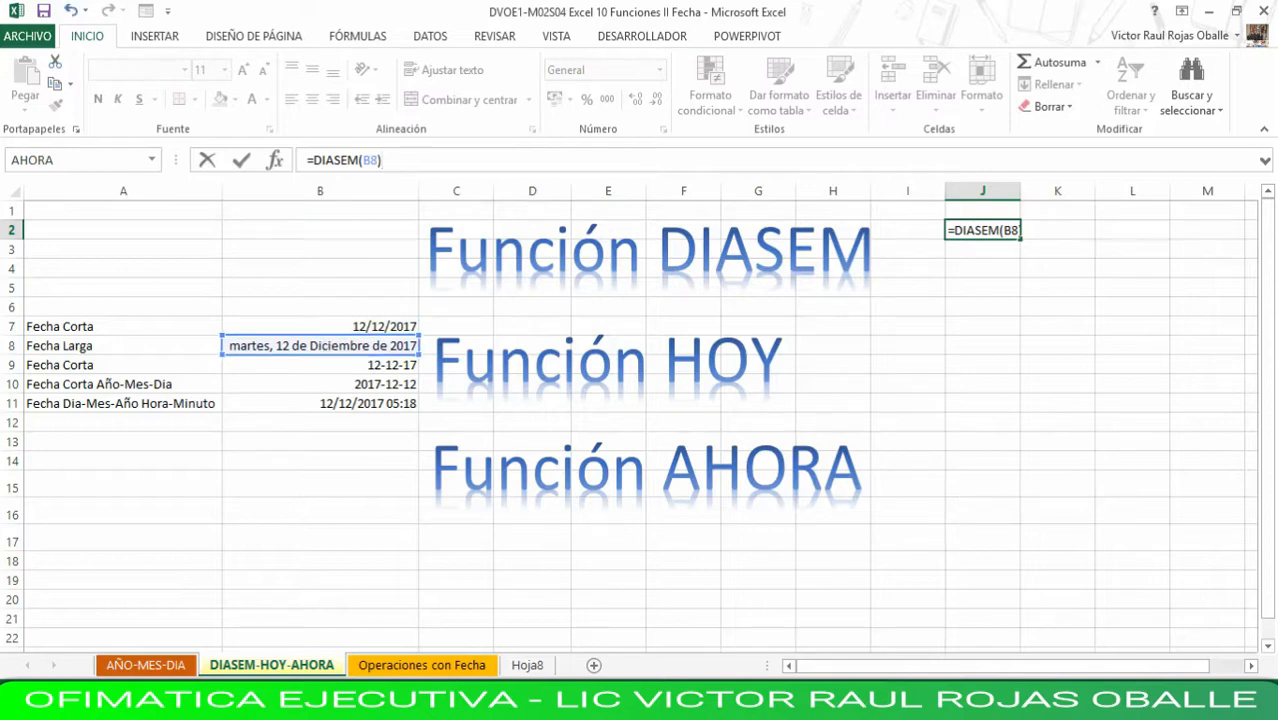
key(Return)
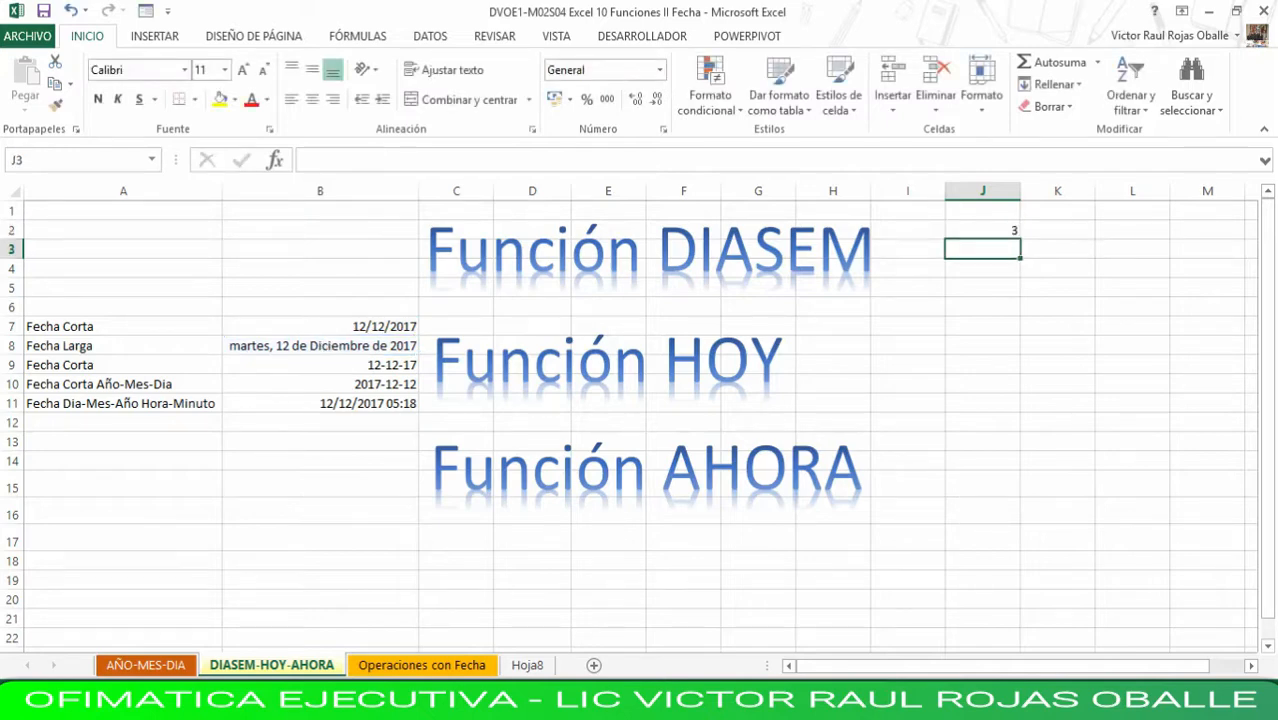
key(Up)
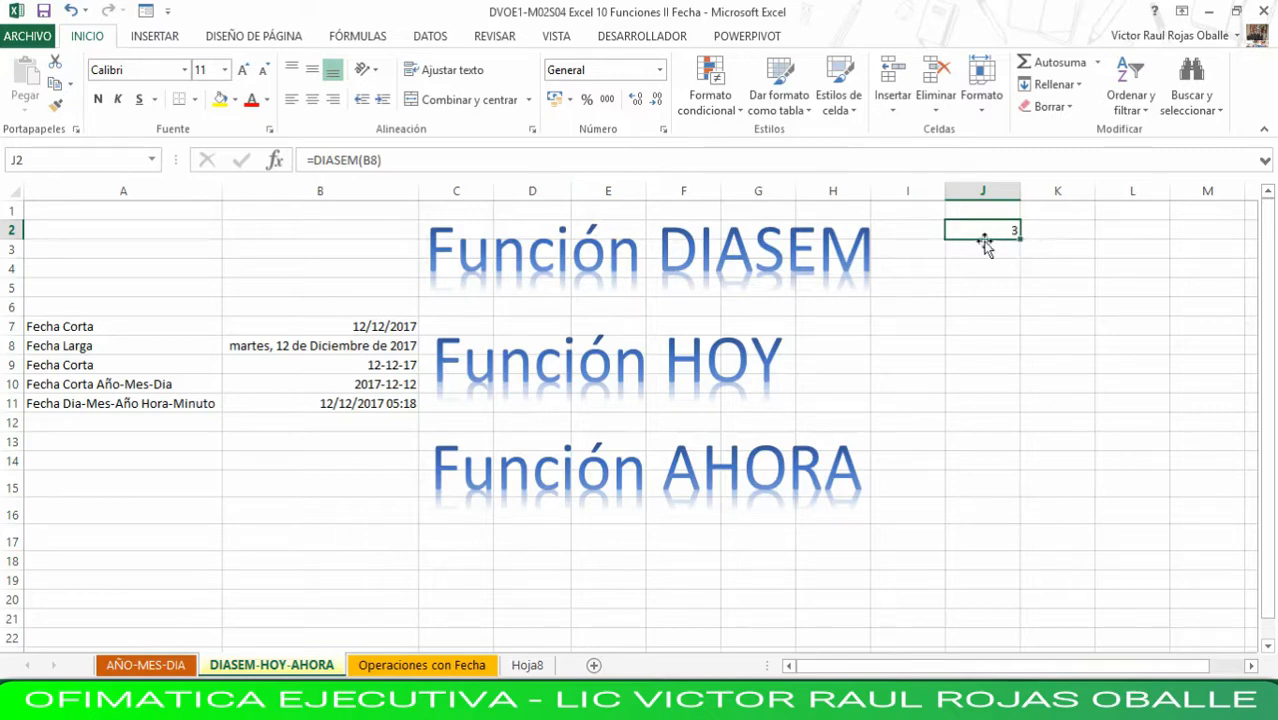
- Enter a DIASEM formula for the long date B8 in K2, trying to pick type 2, numbers 1 (lunes) to 7 (domingo)
click(1059, 232)
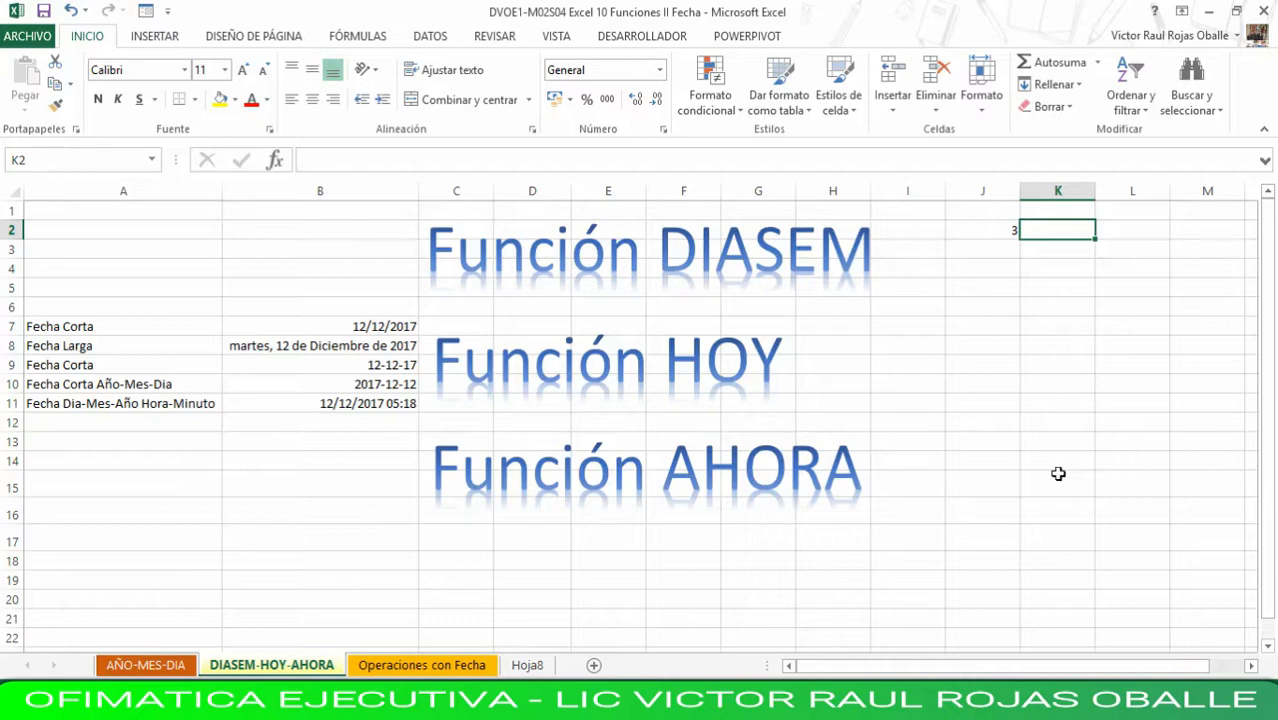
text(=)
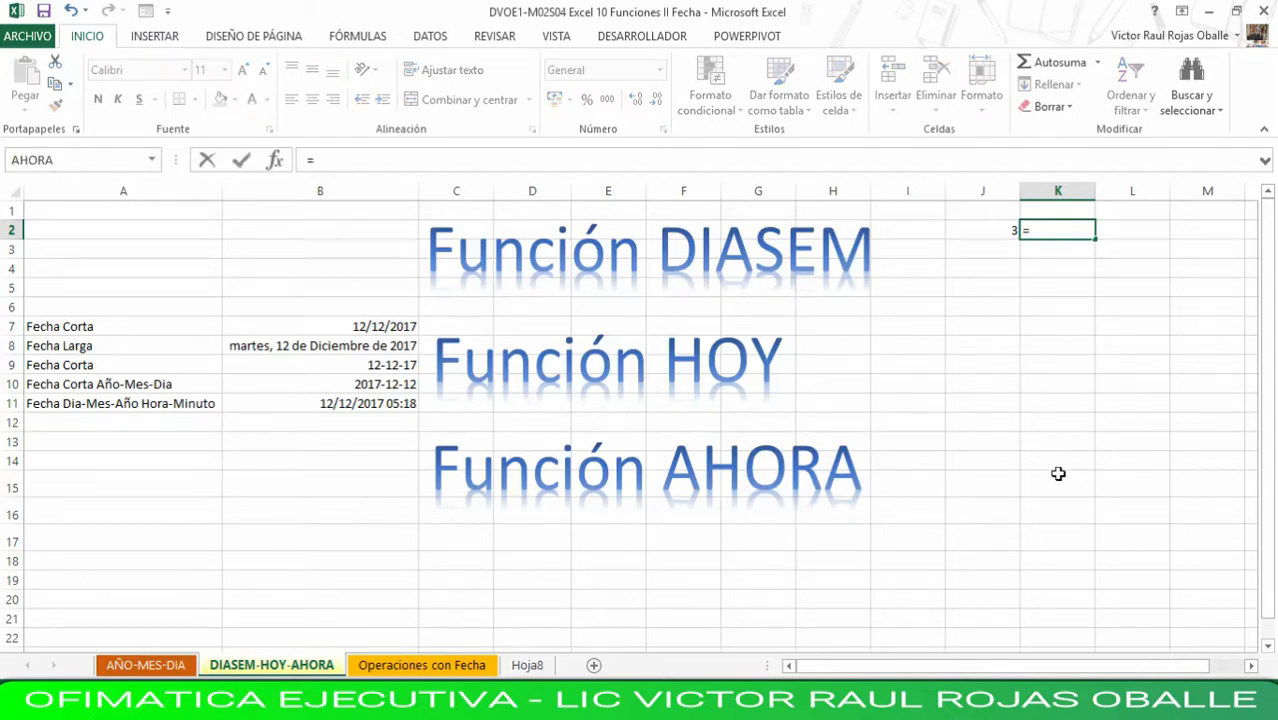
text(di)
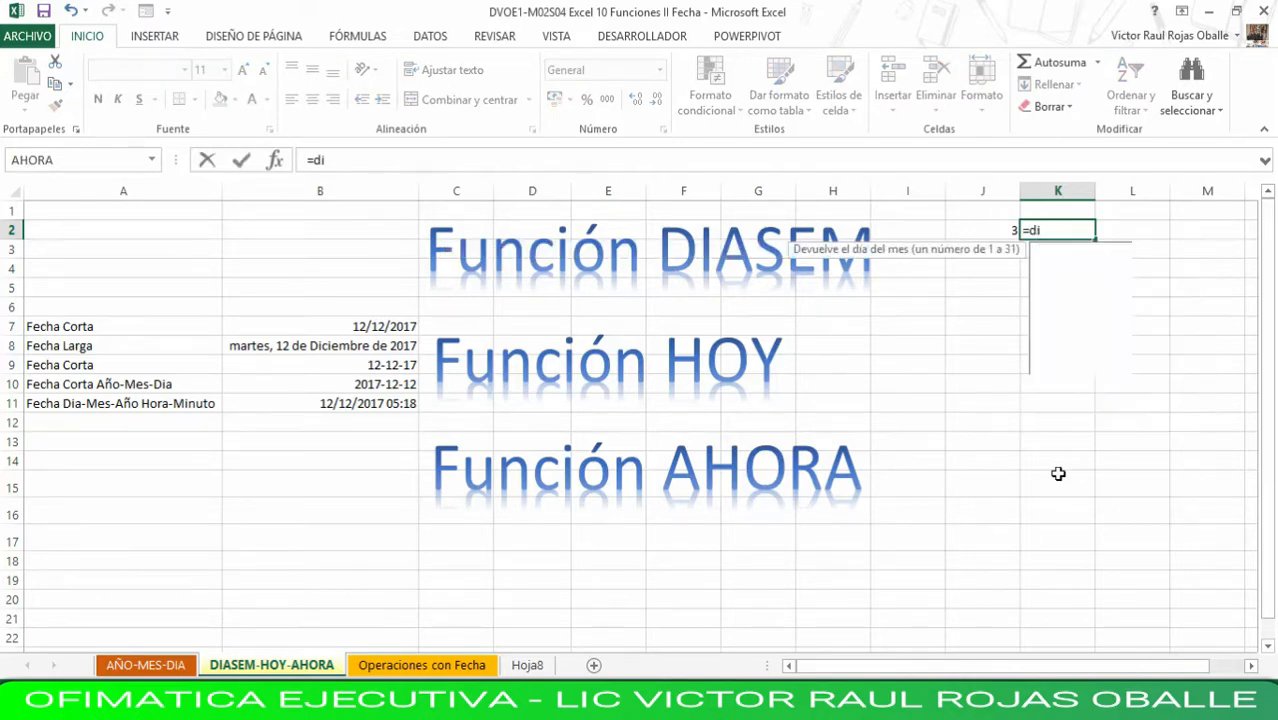
text(asem()
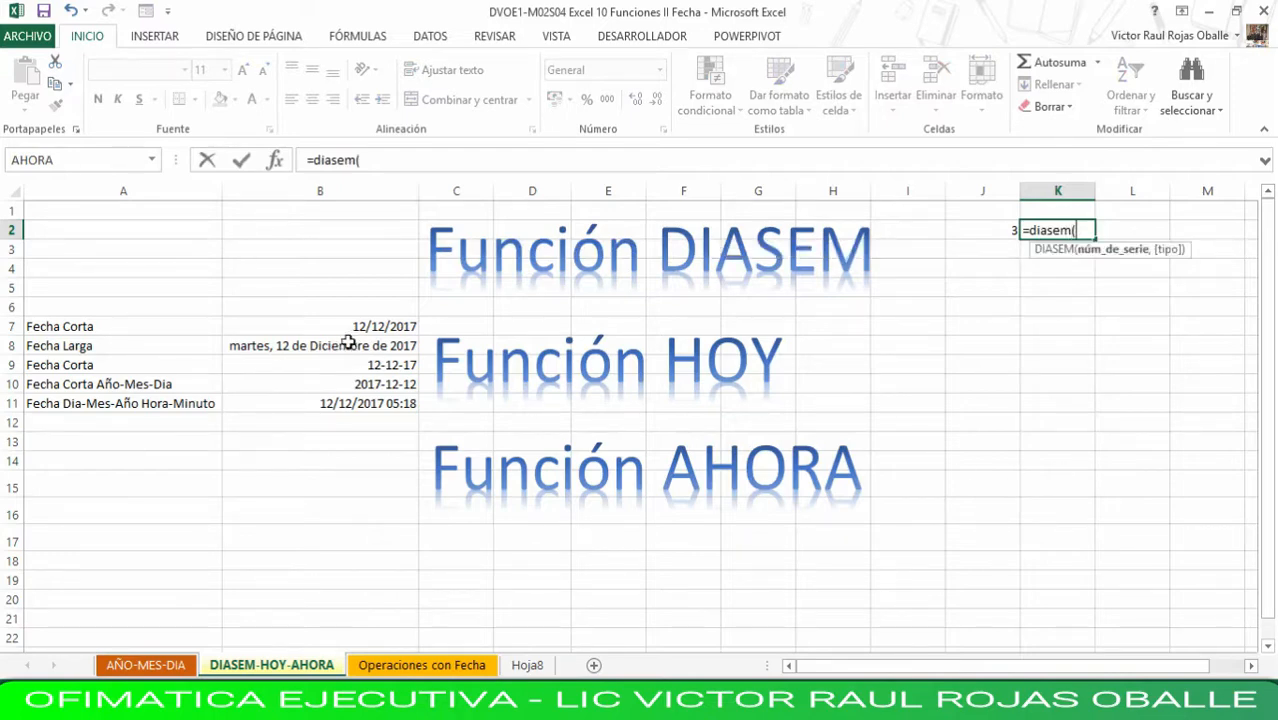
click(317, 345)
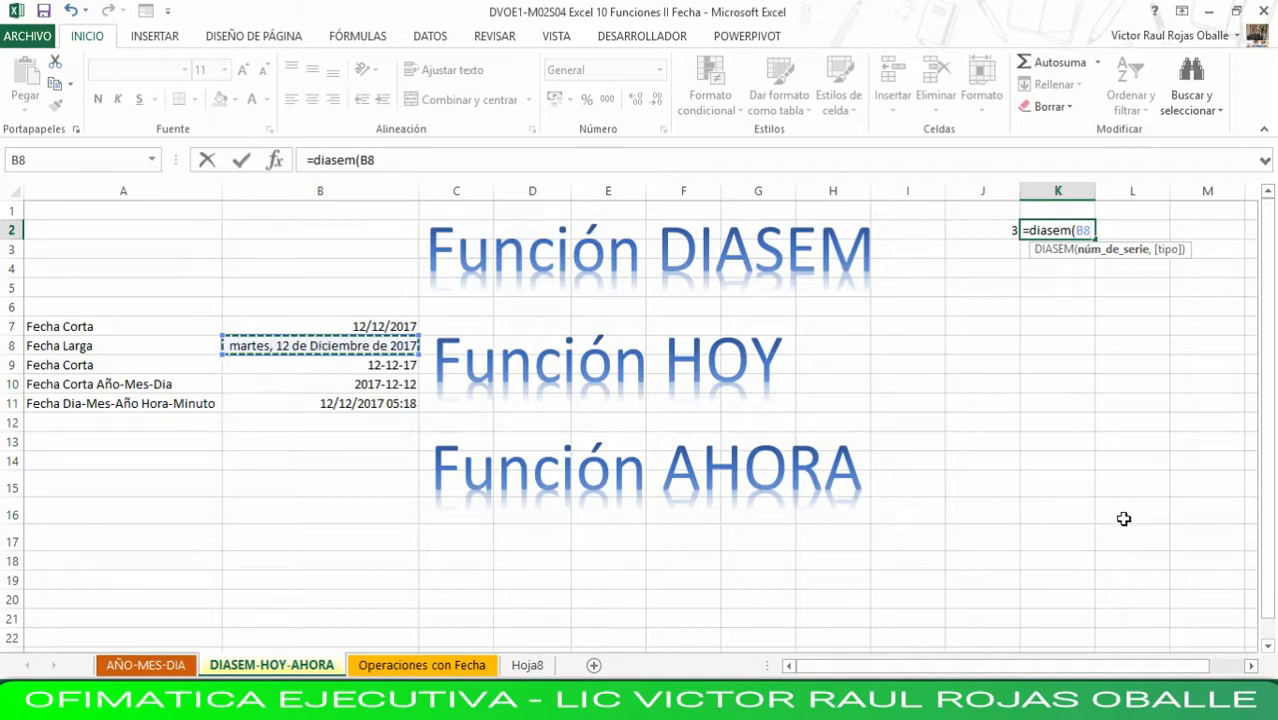
text(,)
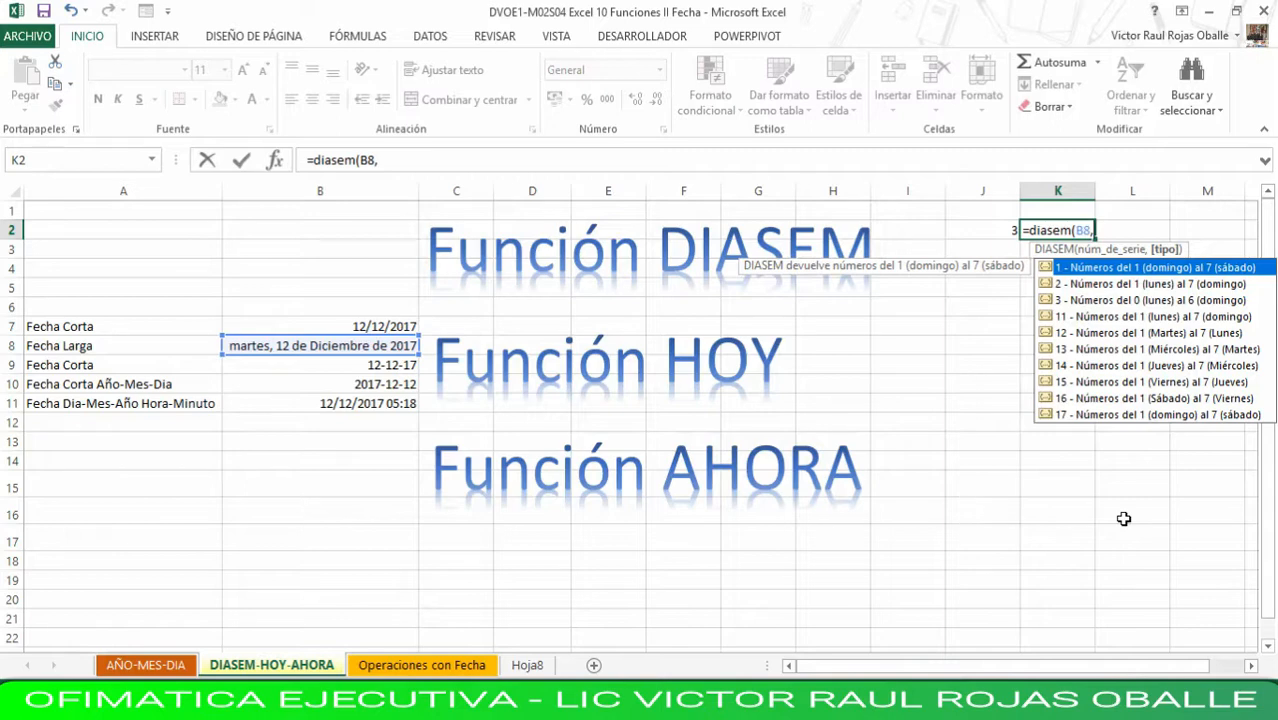
key(Down)
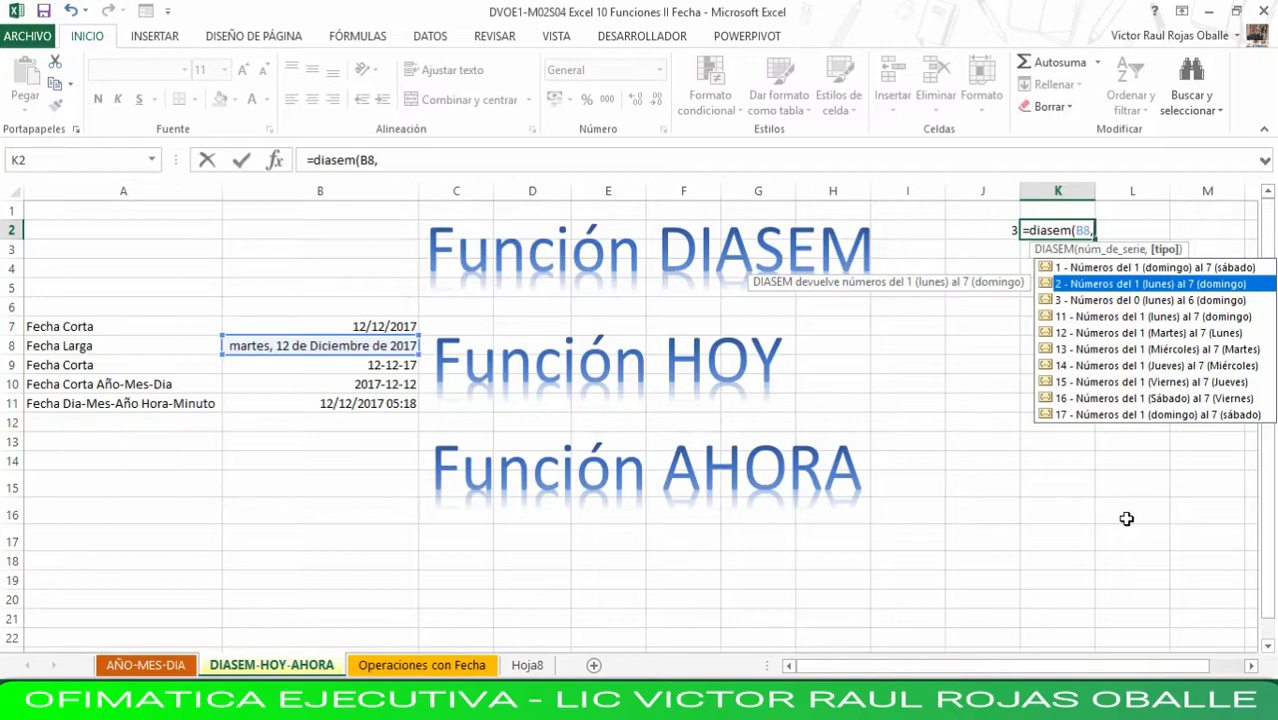
double_click(1114, 290)
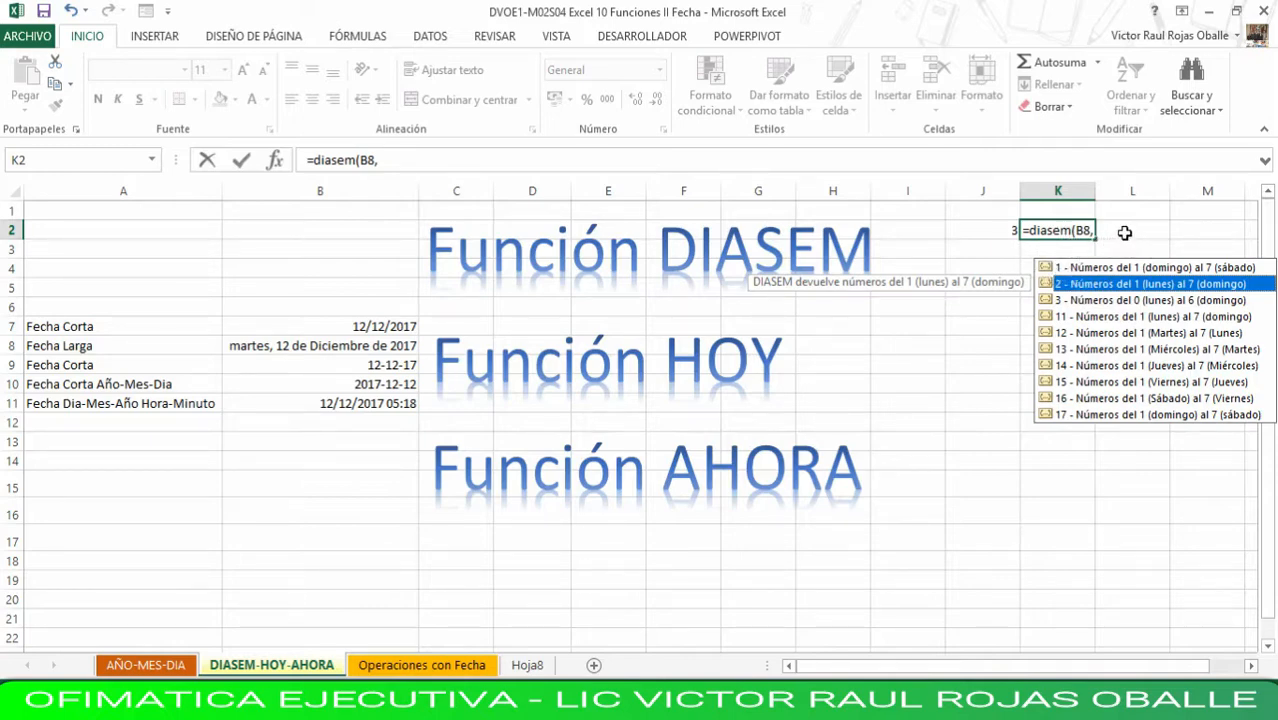
key(Return)
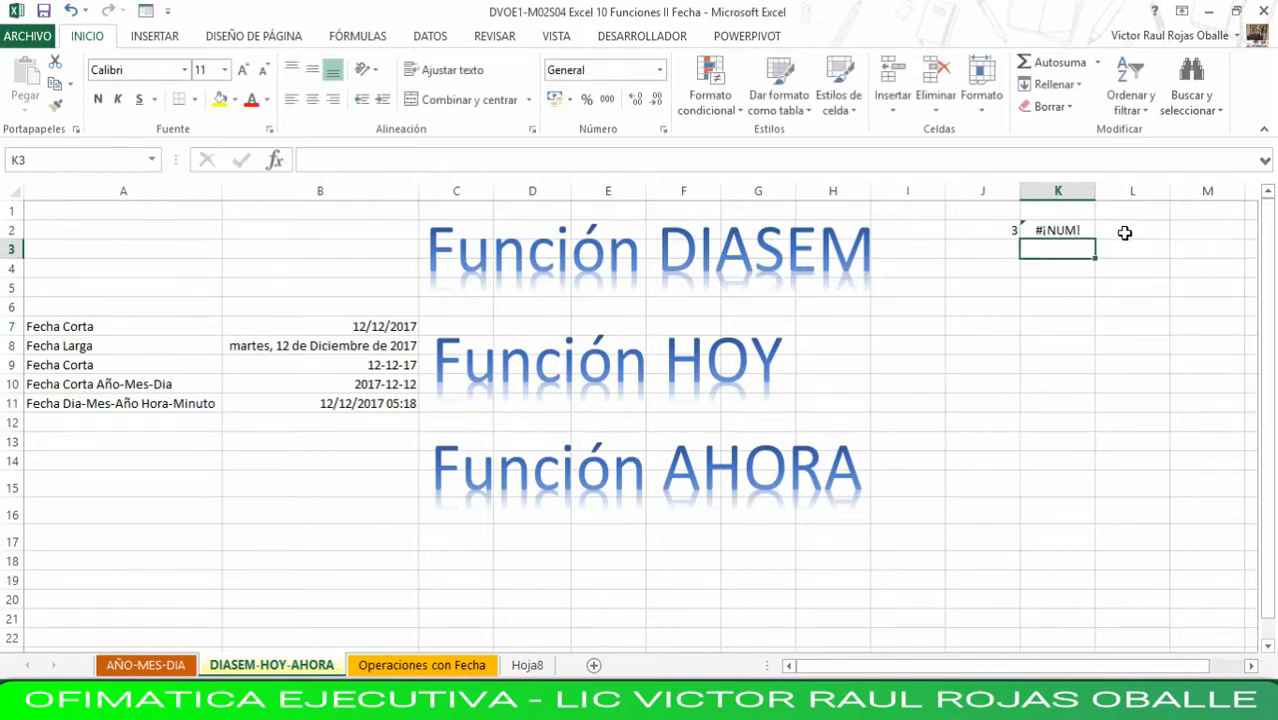
- Add the missing type argument 2 to the K2 formula so it reads =DIASEM(B8,2)
key(Up)
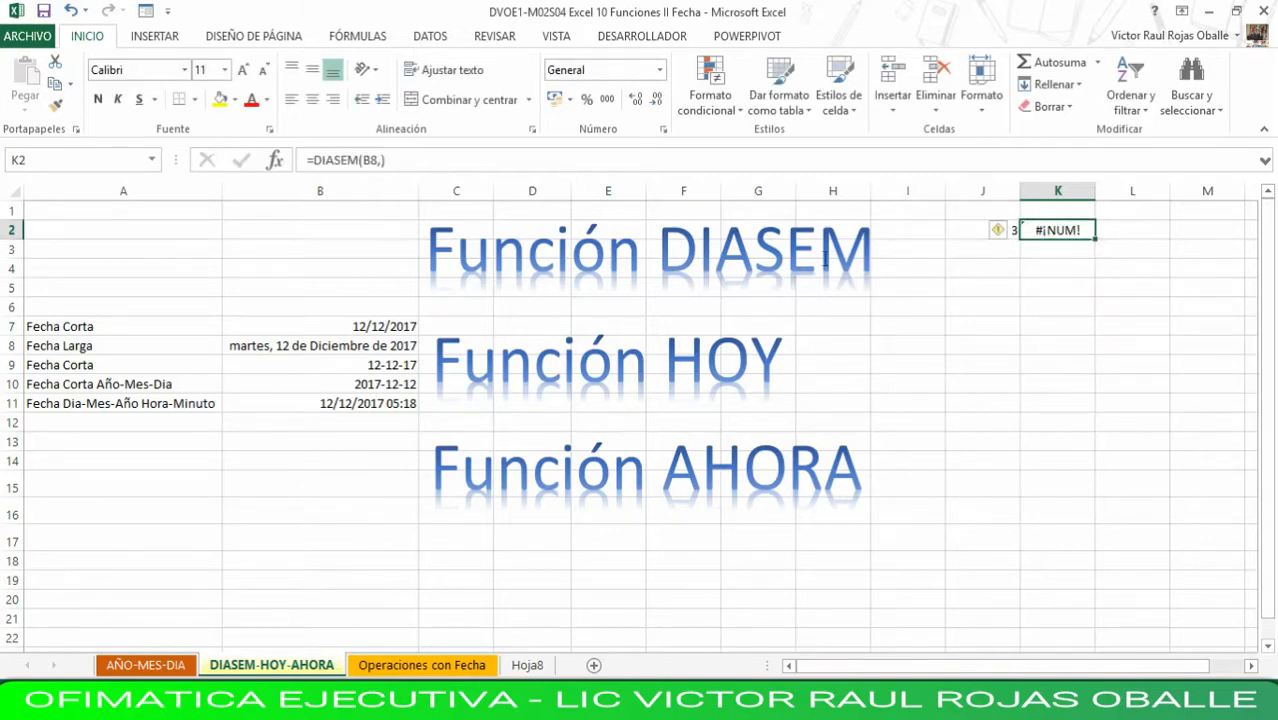
click(490, 159)
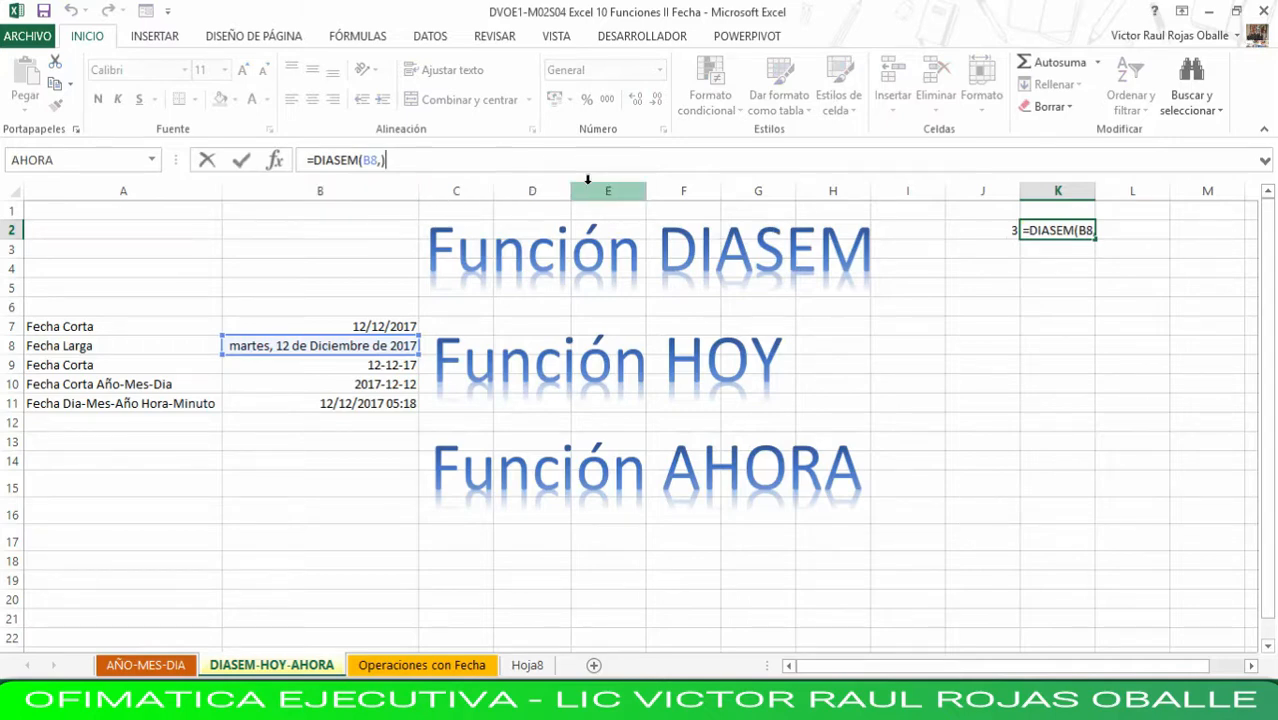
key(Left)
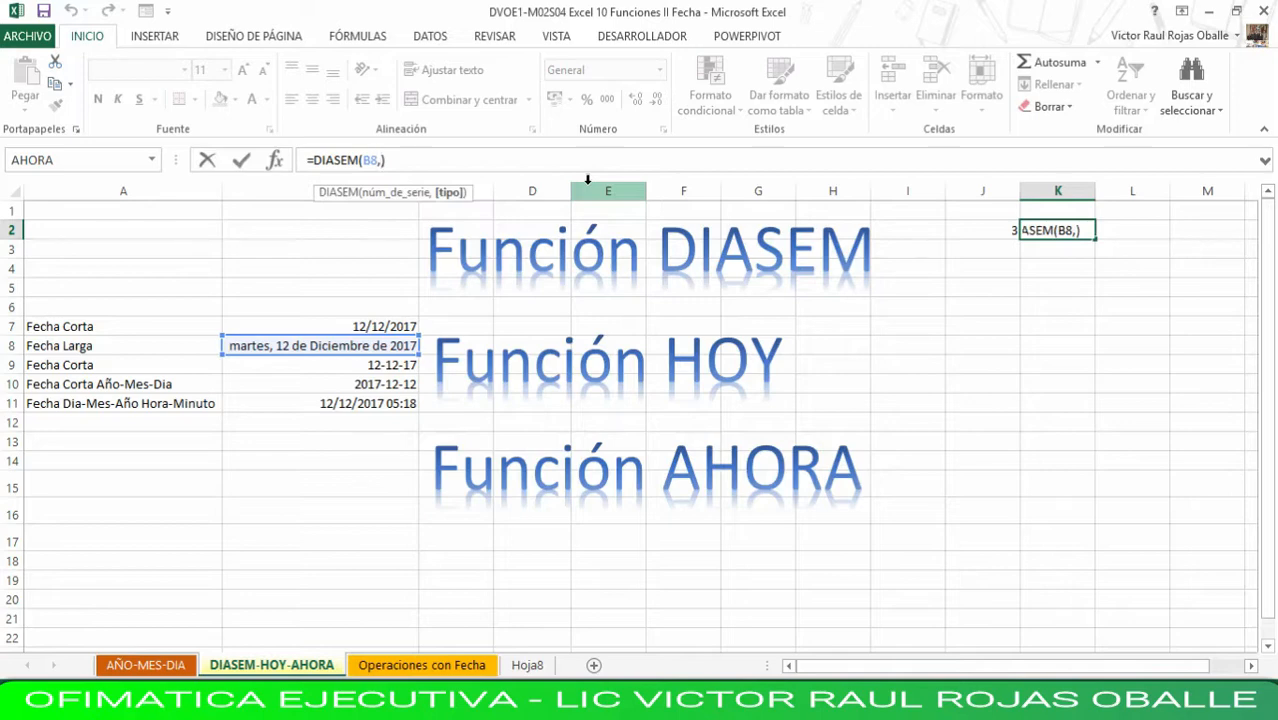
text(2)
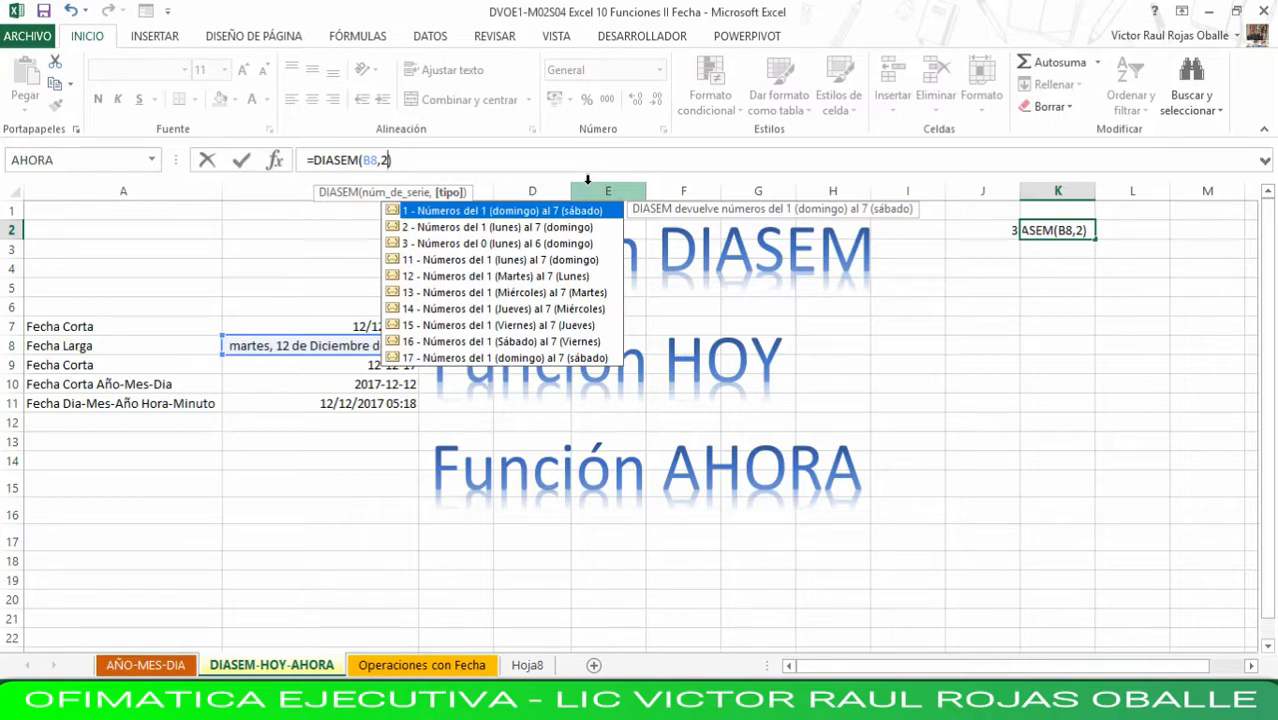
key(Return)
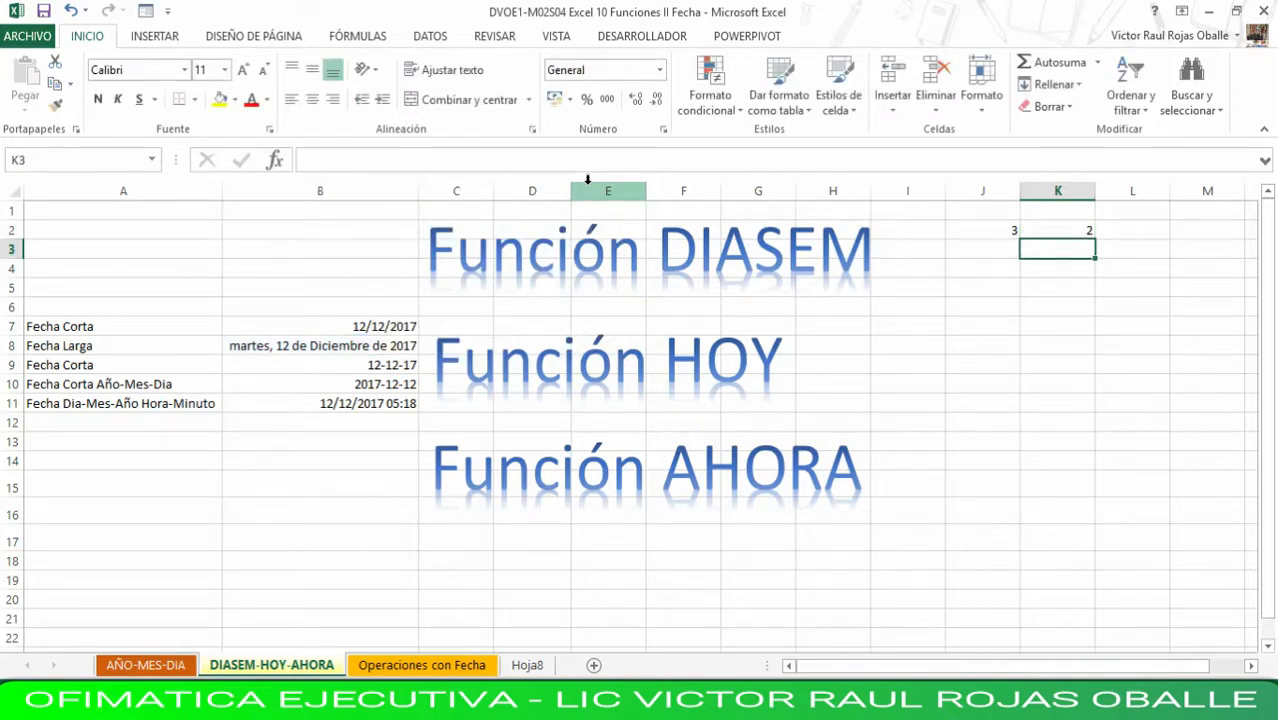
- Compare the DIASEM formulas and results in J2 and K2, without and with the type argument
key(Up)
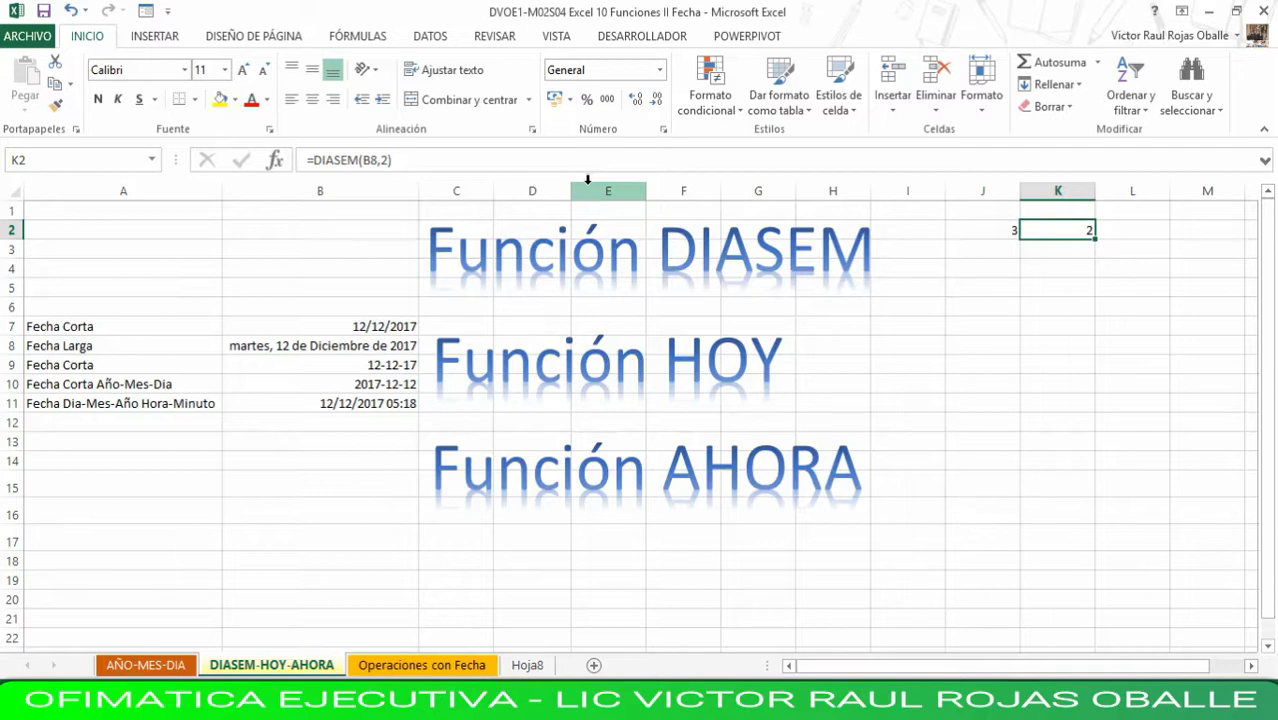
key(Down)
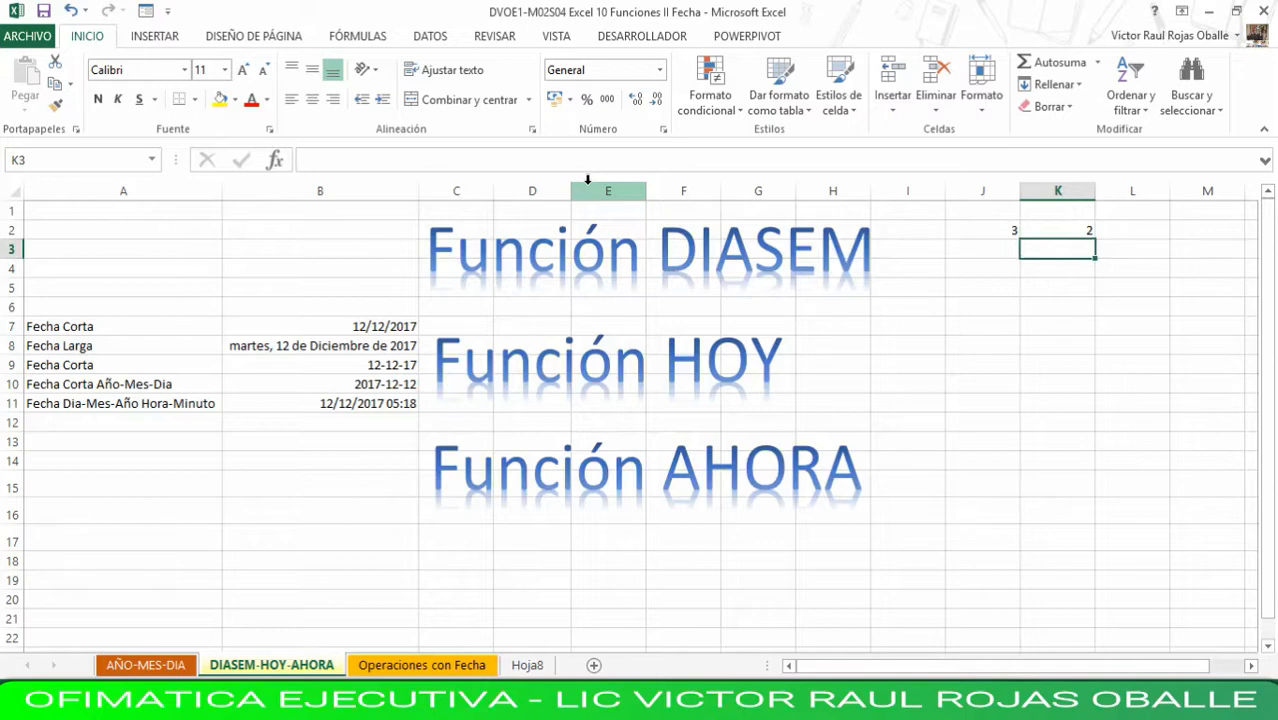
key(Up)
key(Left)
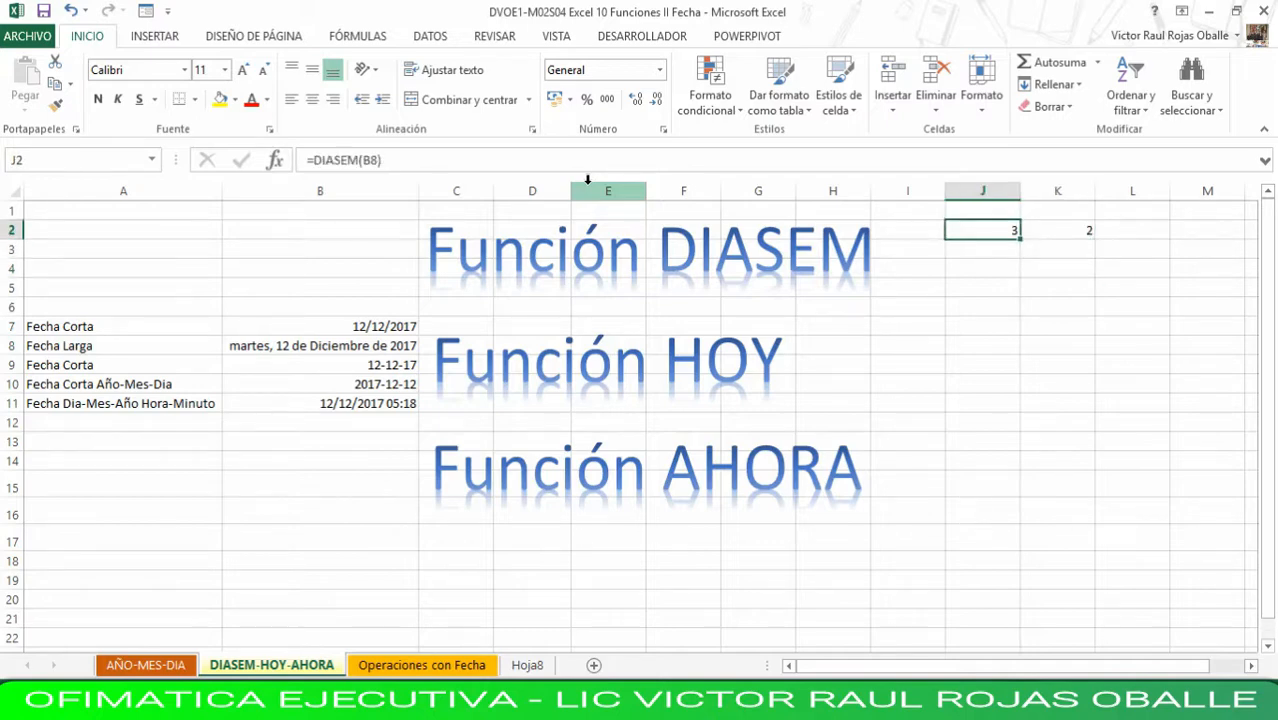
key(Right)
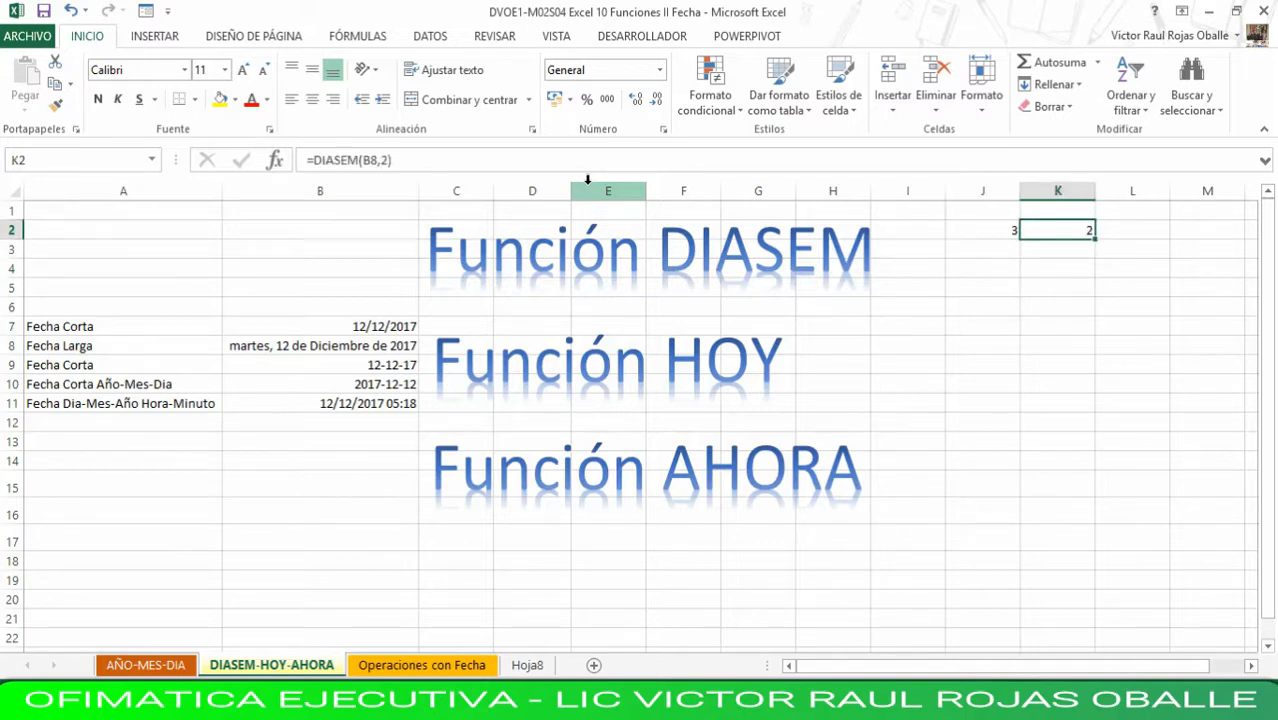
key(Down)
key(Left)
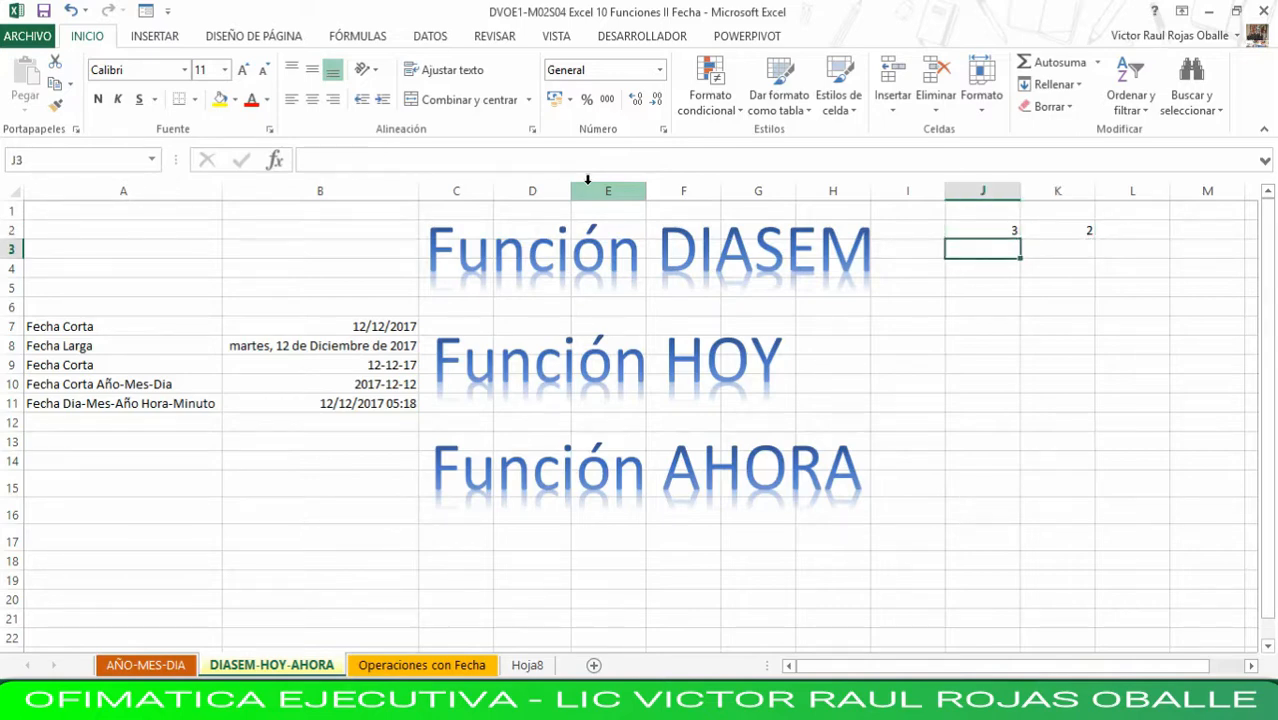
key(Up)
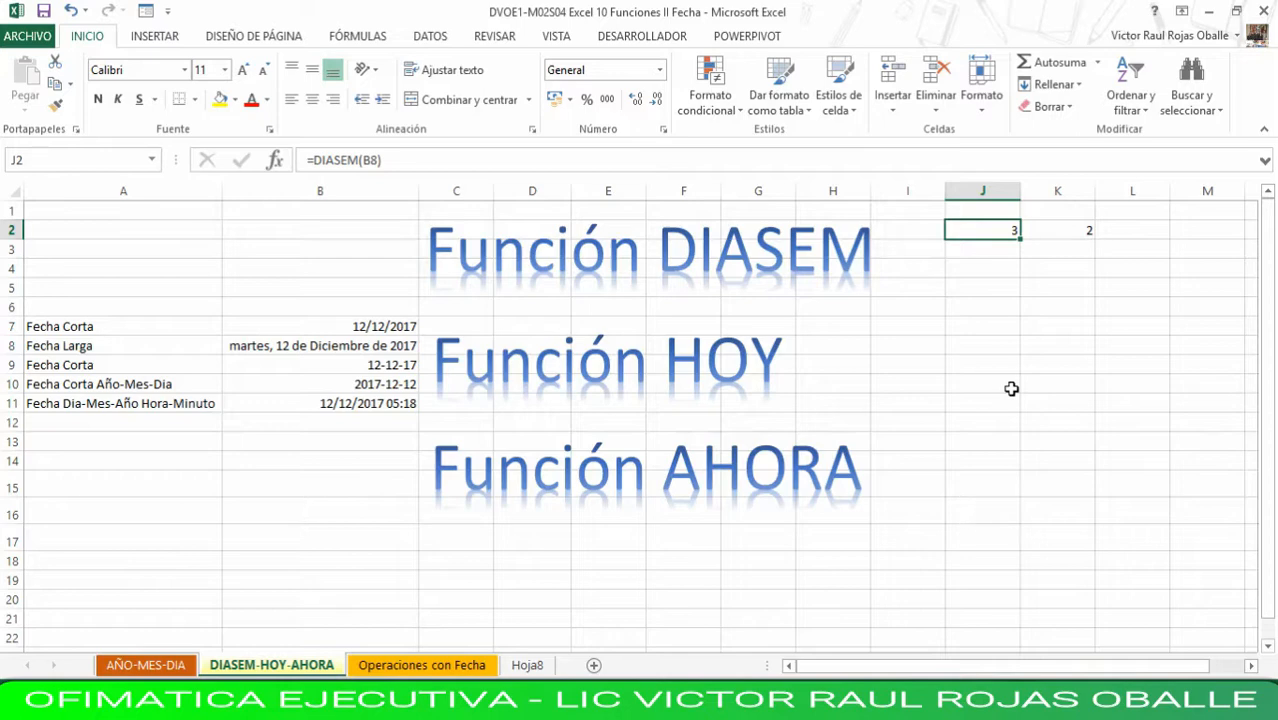
- Enter =HOY() in J8, beside the Función HOY title, to get the current date
key(Down)
key(Down)
key(Down)
key(Down)
key(Down)
key(Down)
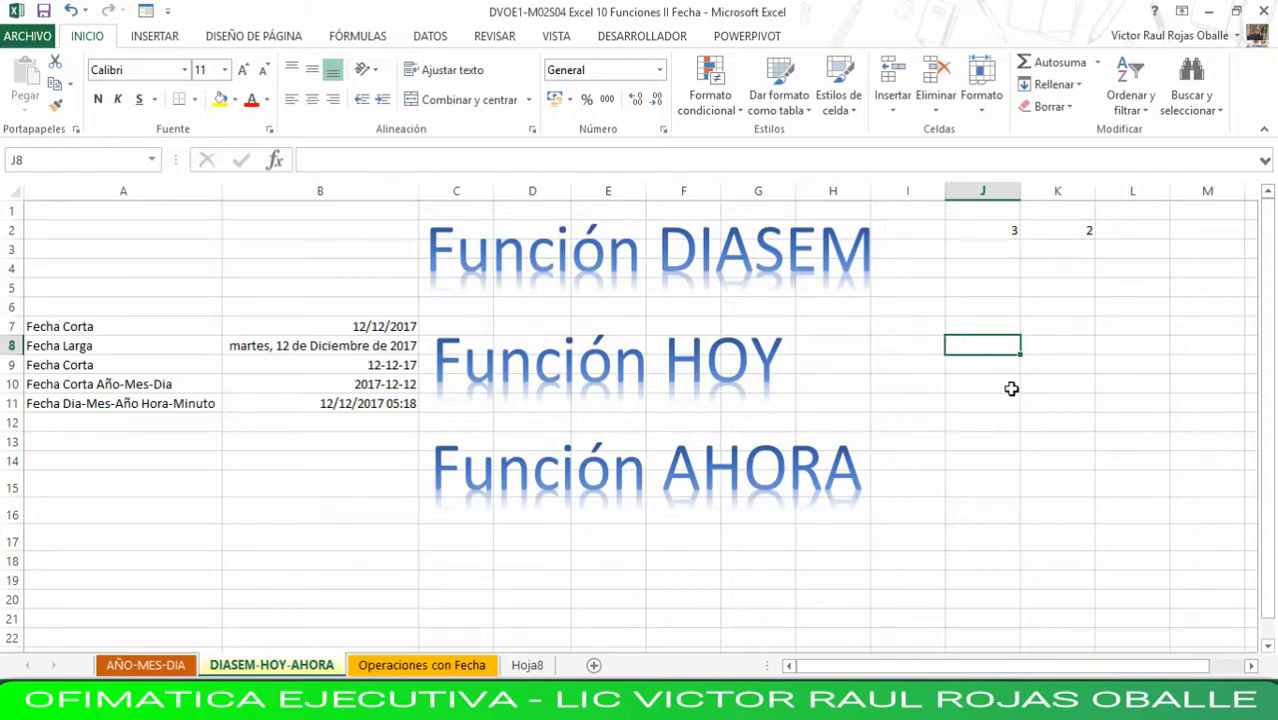
text(=hoy()
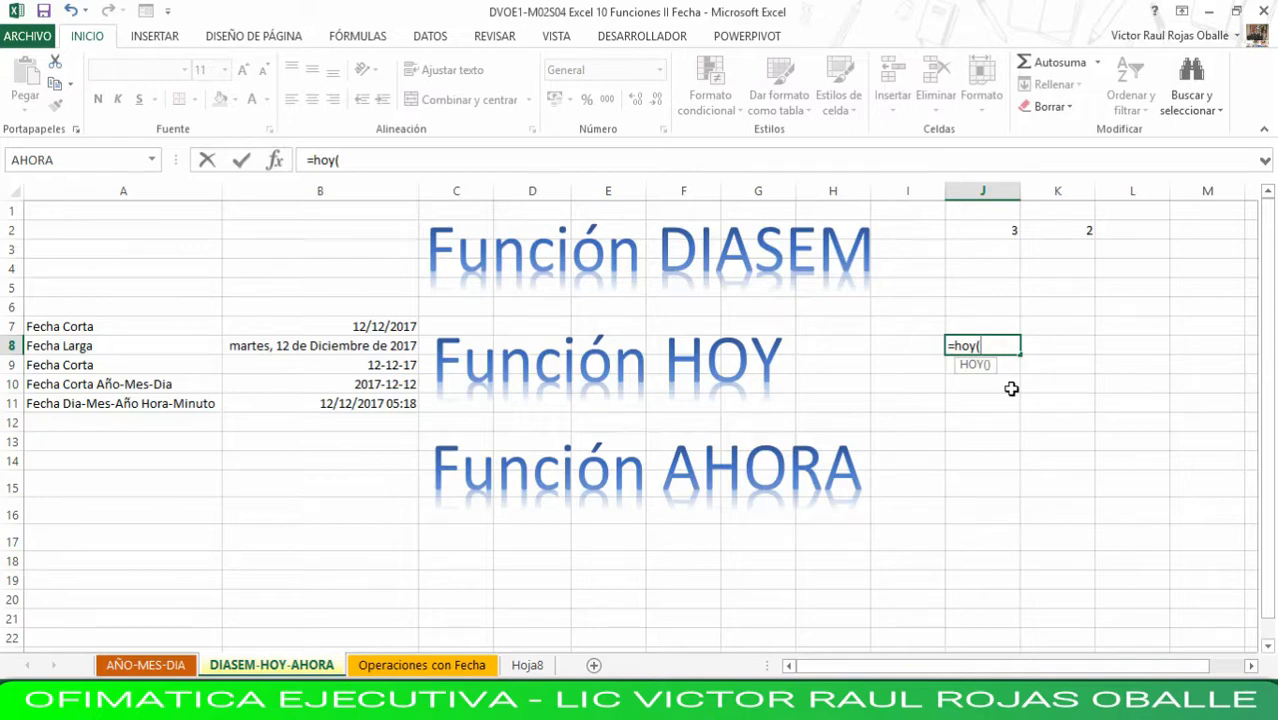
text())
key(Return)
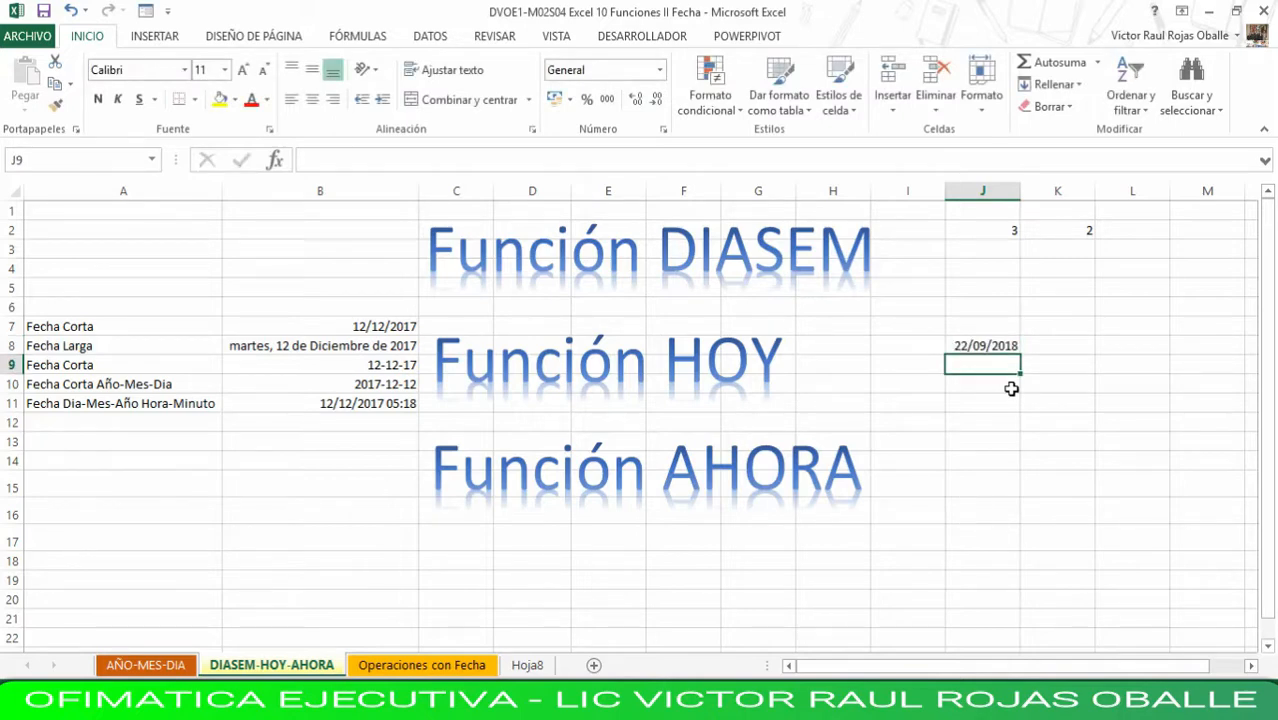
- Enter =AHORA() in J14, beside the Función AHORA title, to get the current date and time
key(Down)
key(Down)
key(Down)
key(Down)
key(Down)
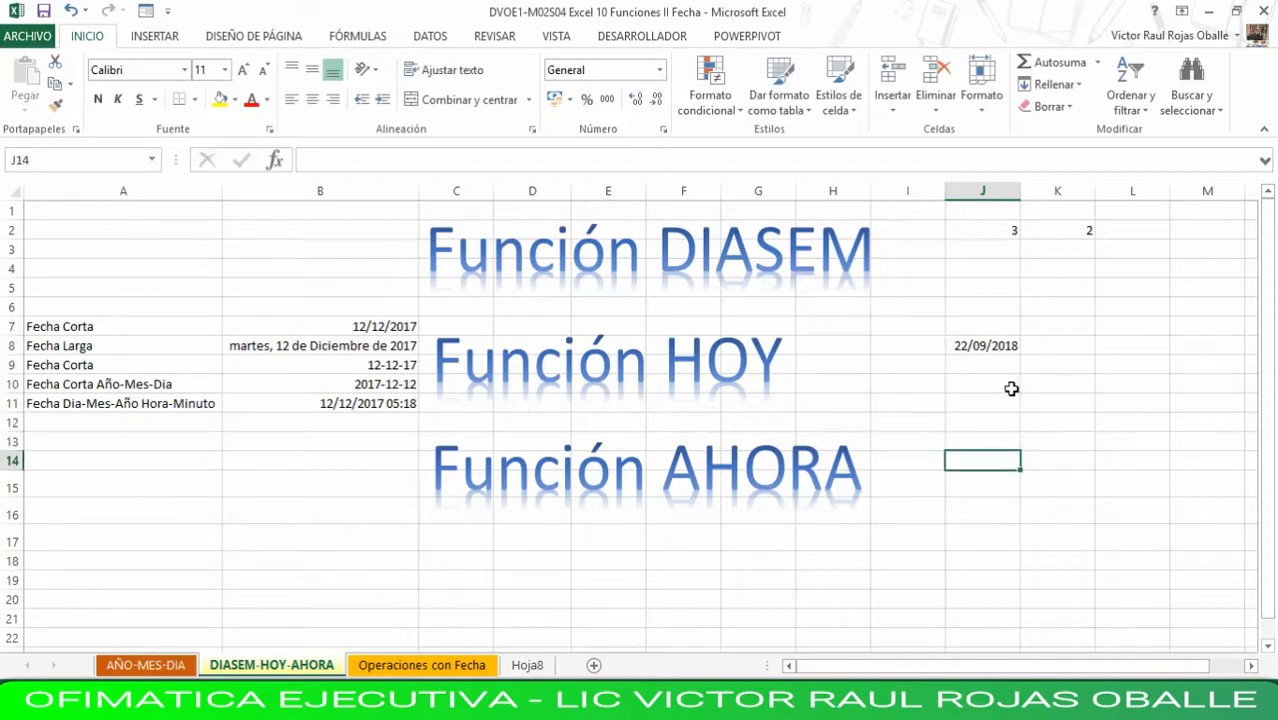
text(=)
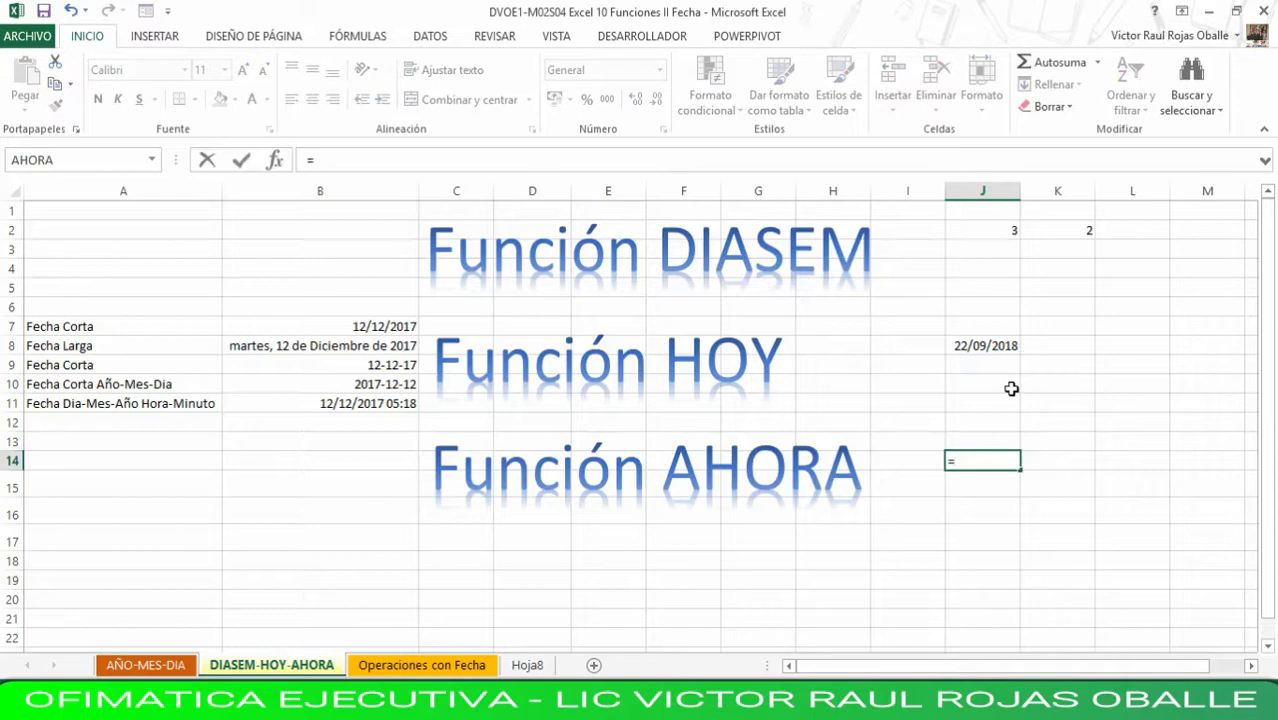
text(ahor)
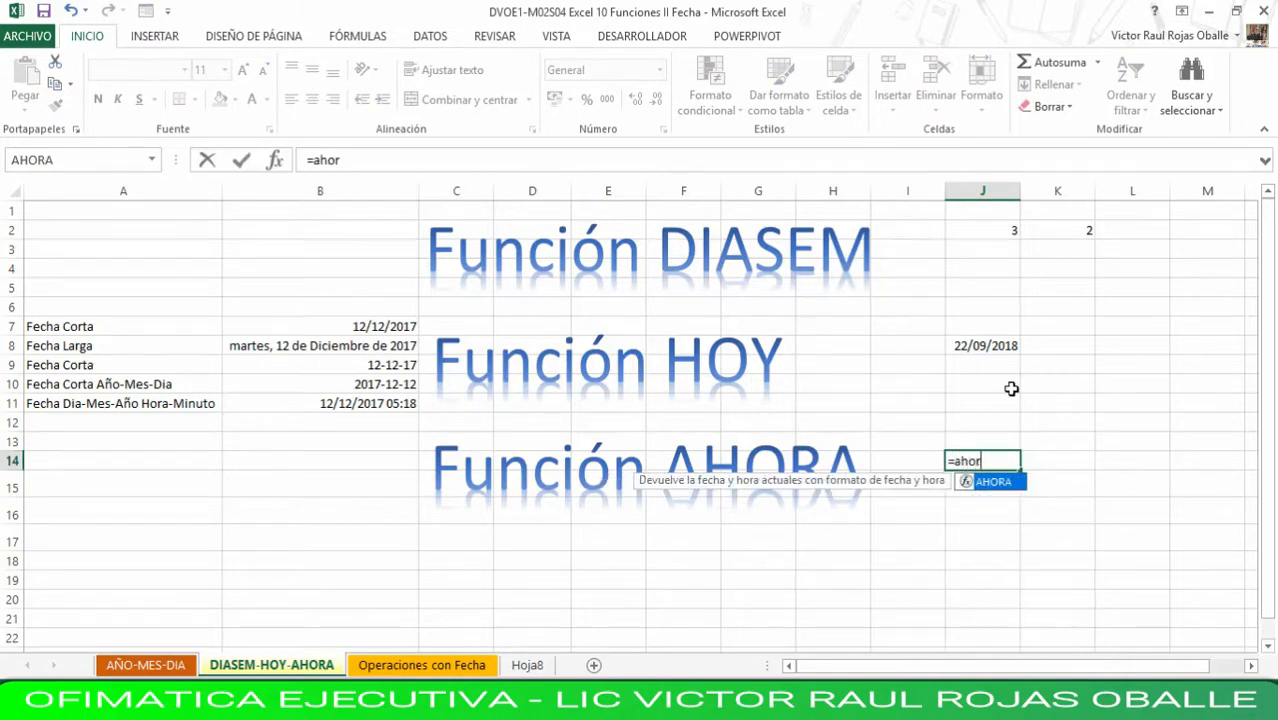
text(a()
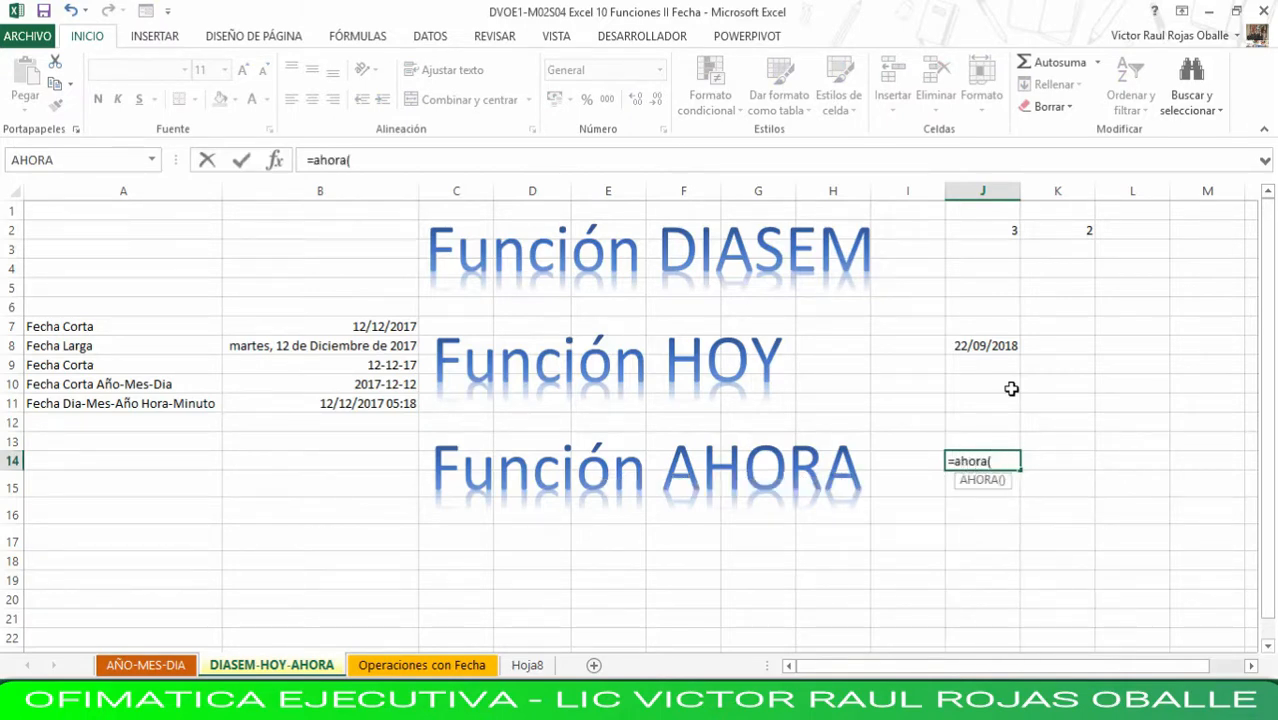
text())
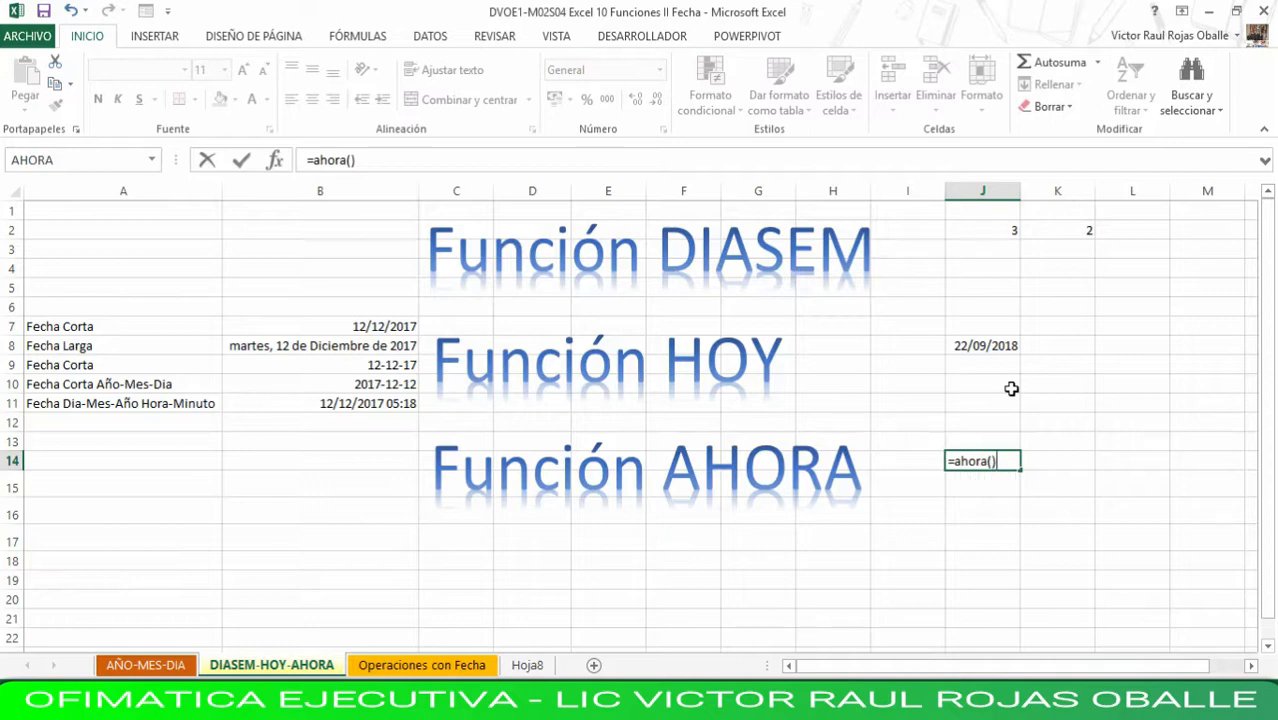
key(Return)
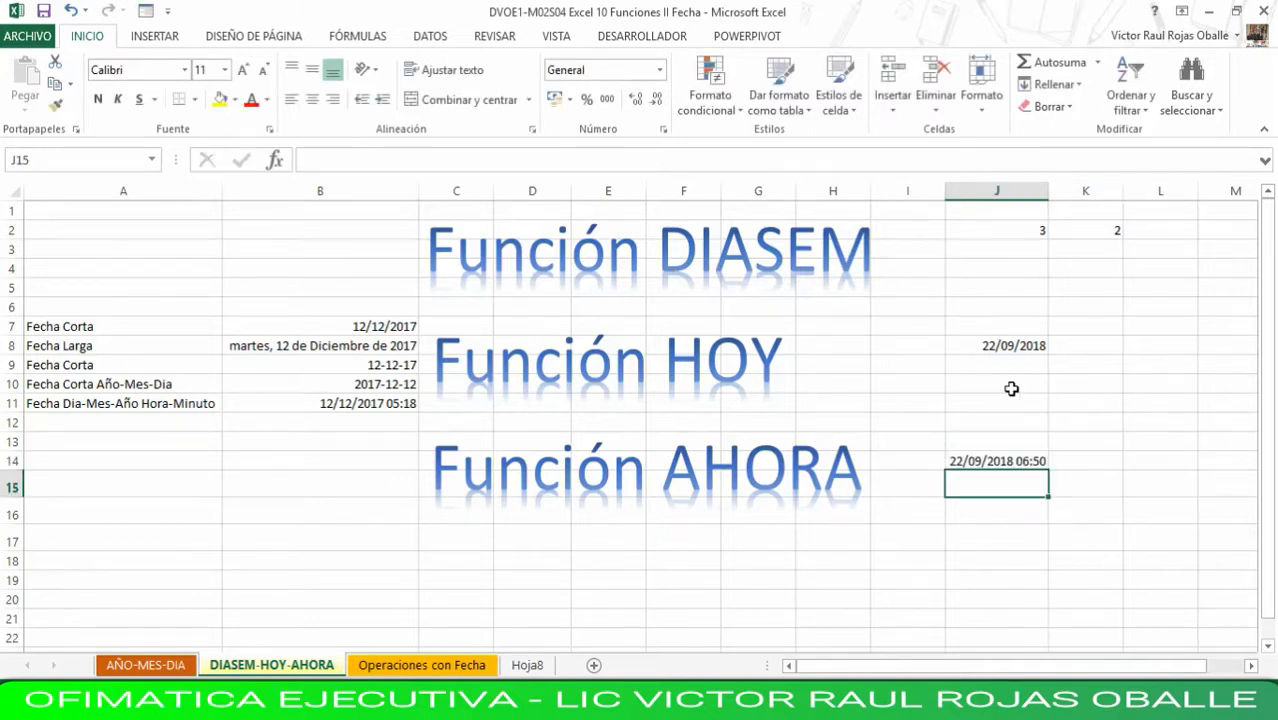
- Compare the AHORA formula and result in J14 with the HOY formula and result in J8
click(1014, 460)
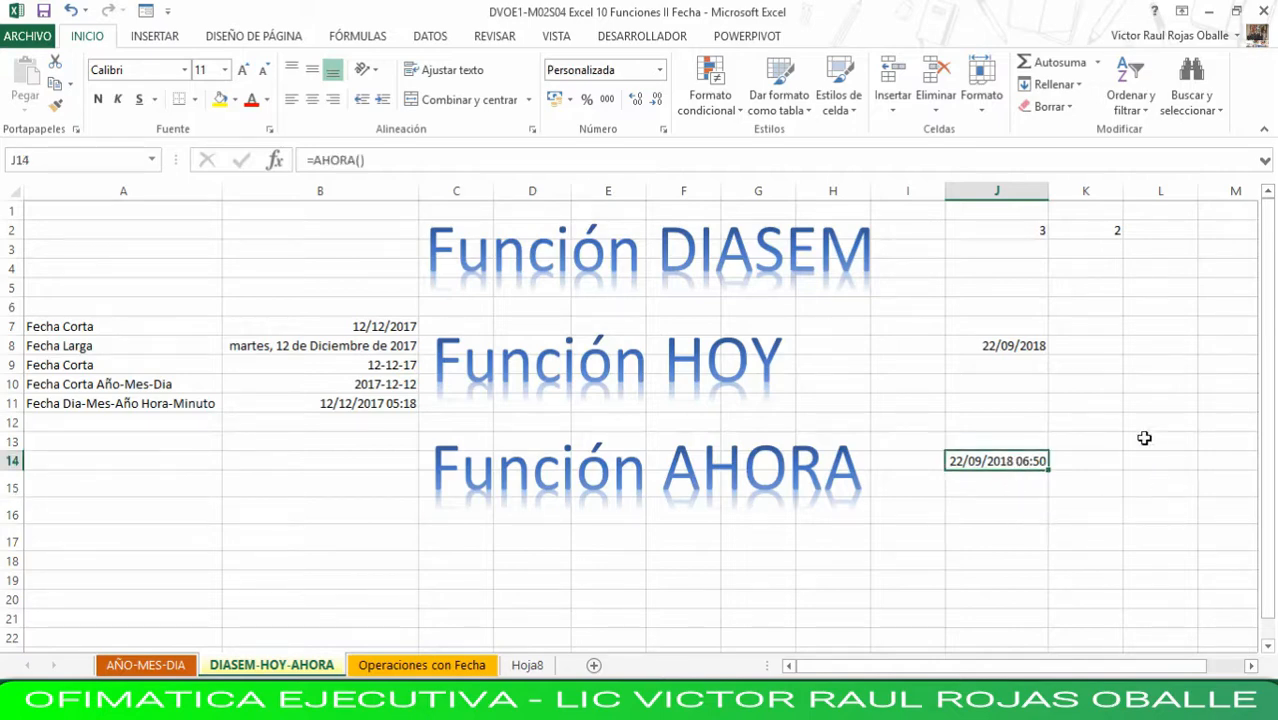
click(1003, 342)
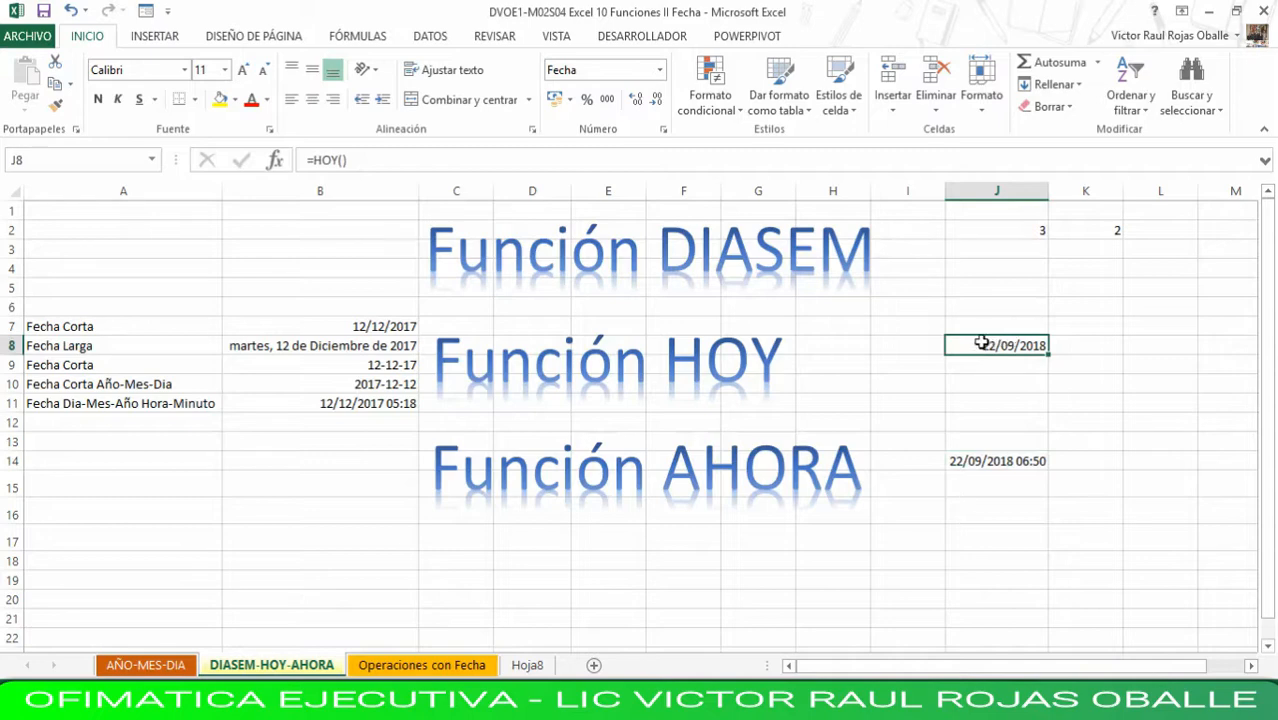
click(975, 462)
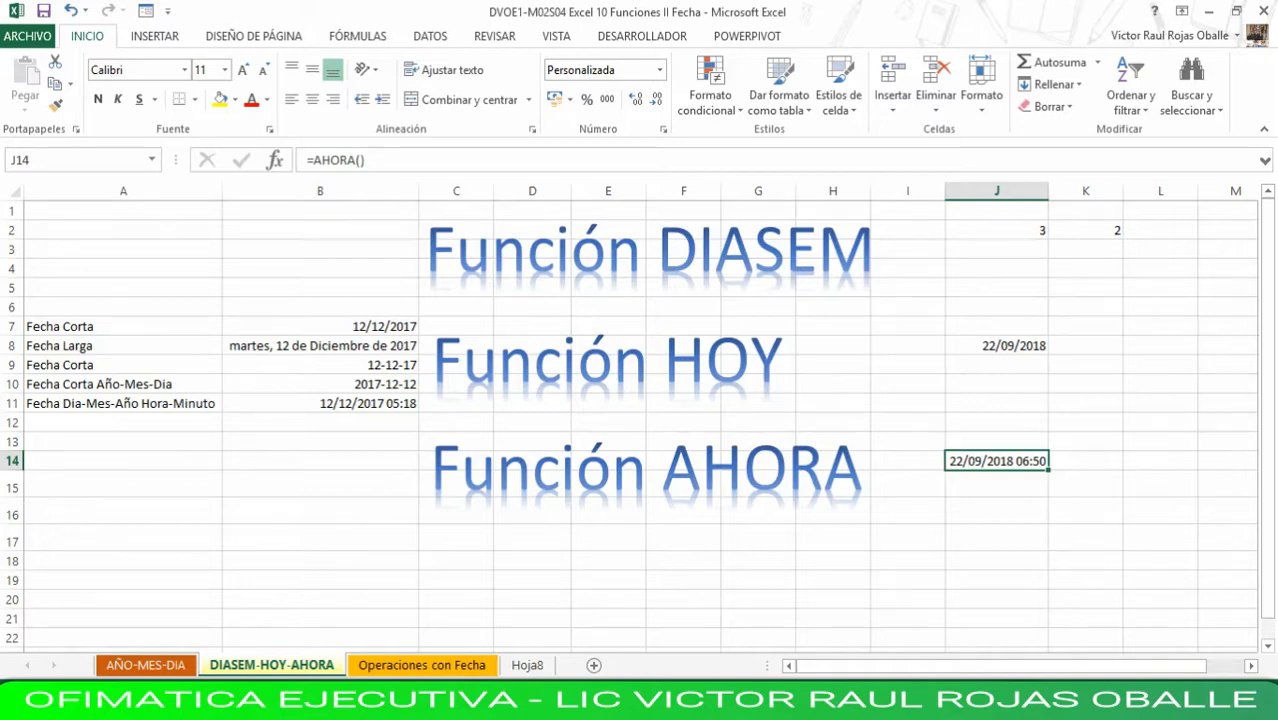
- On the Operaciones con Fecha sheet, enter the heading Fechia Ingreso in D1
click(388, 668)
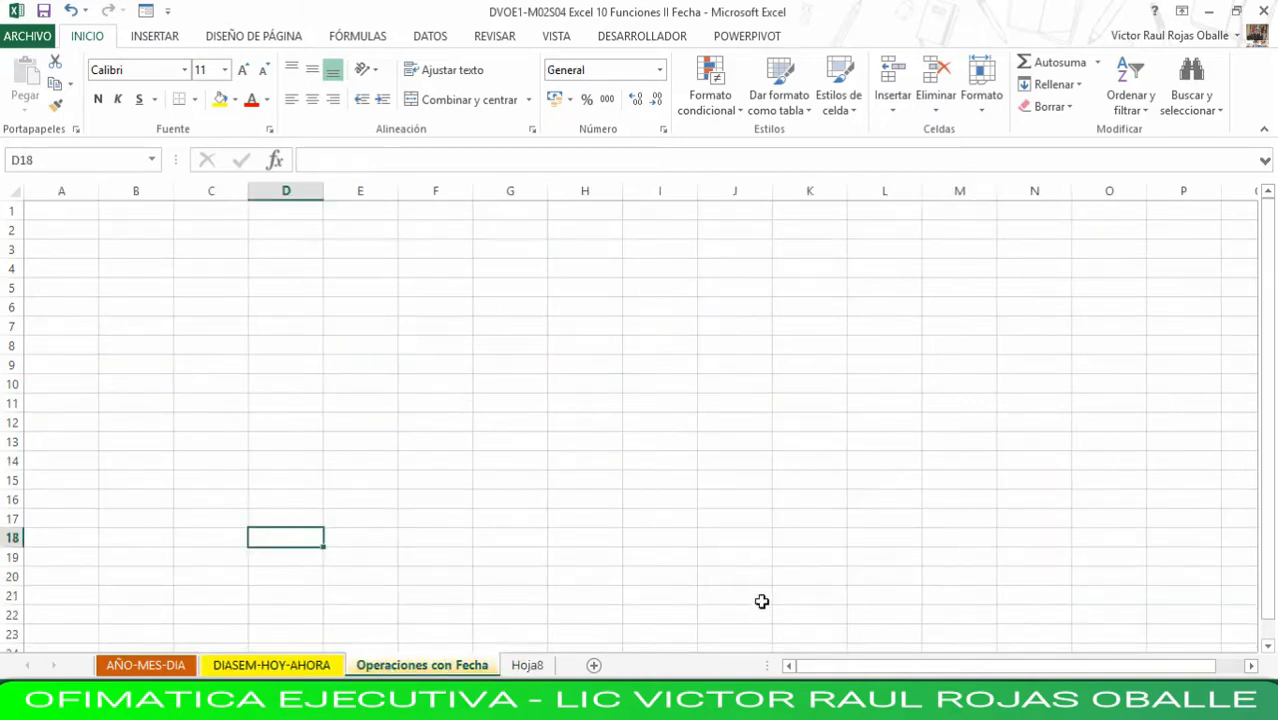
key(Up)
key(Up)
key(Up)
key(Up)
key(Up)
key(Up)
key(Up)
key(Up)
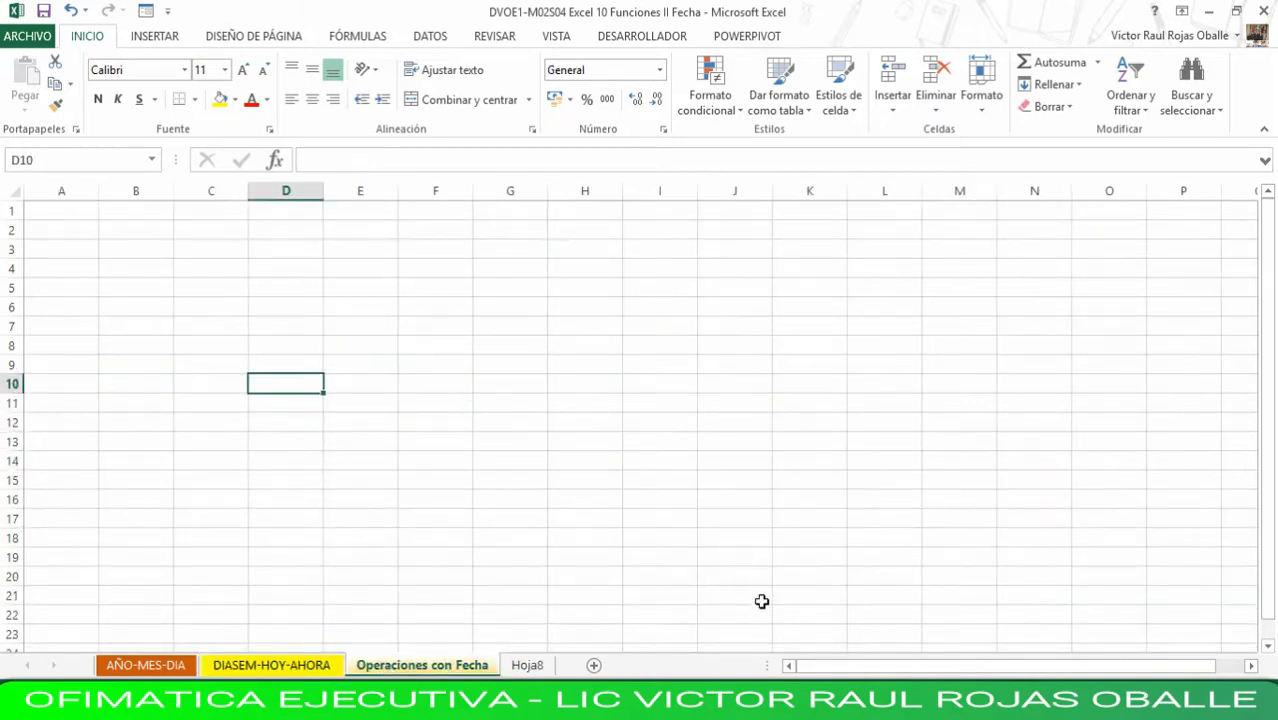
key(Up)
key(Up)
key(Up)
key(Up)
key(Up)
key(Up)
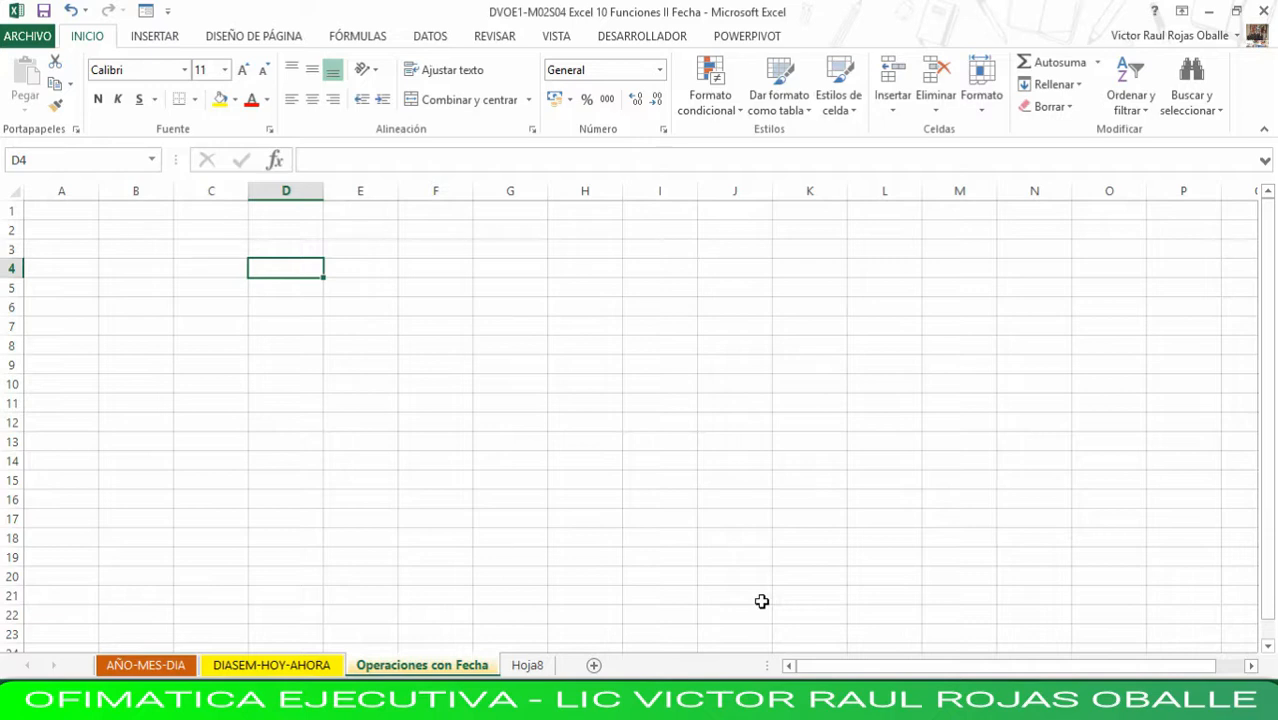
key(Up)
key(Up)
key(Up)
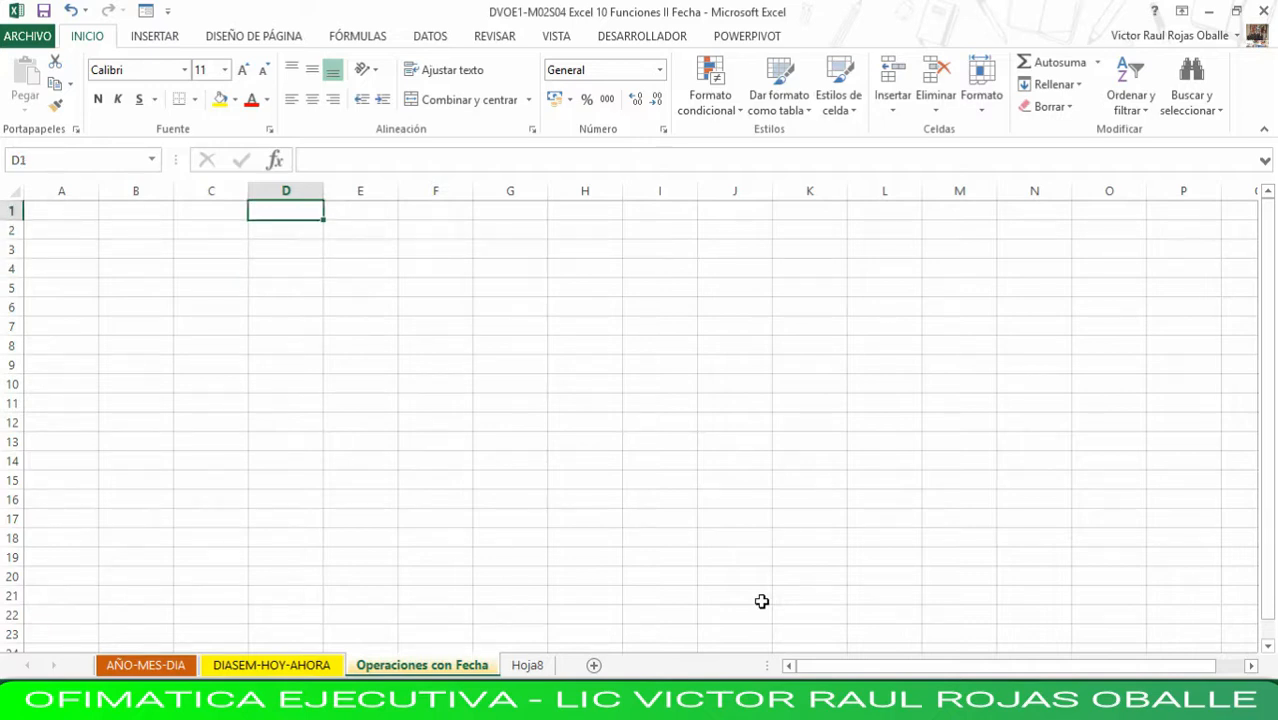
text(F)
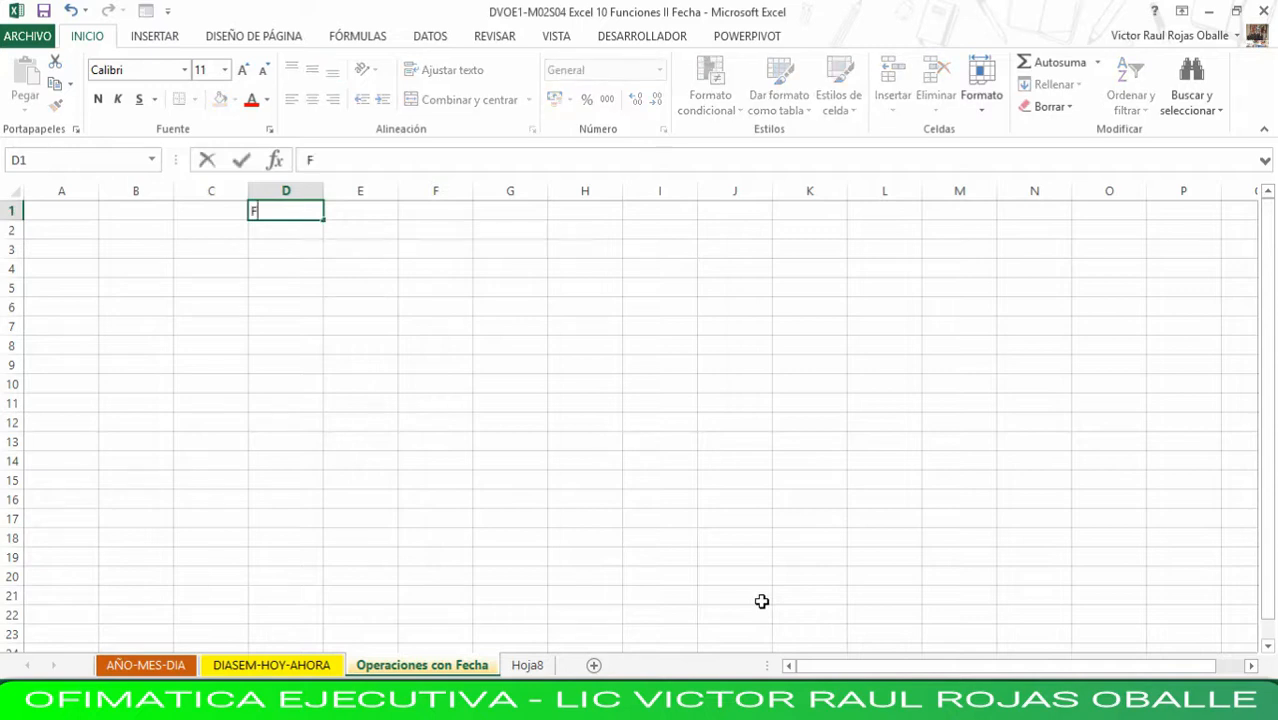
text(echia Ingreso)
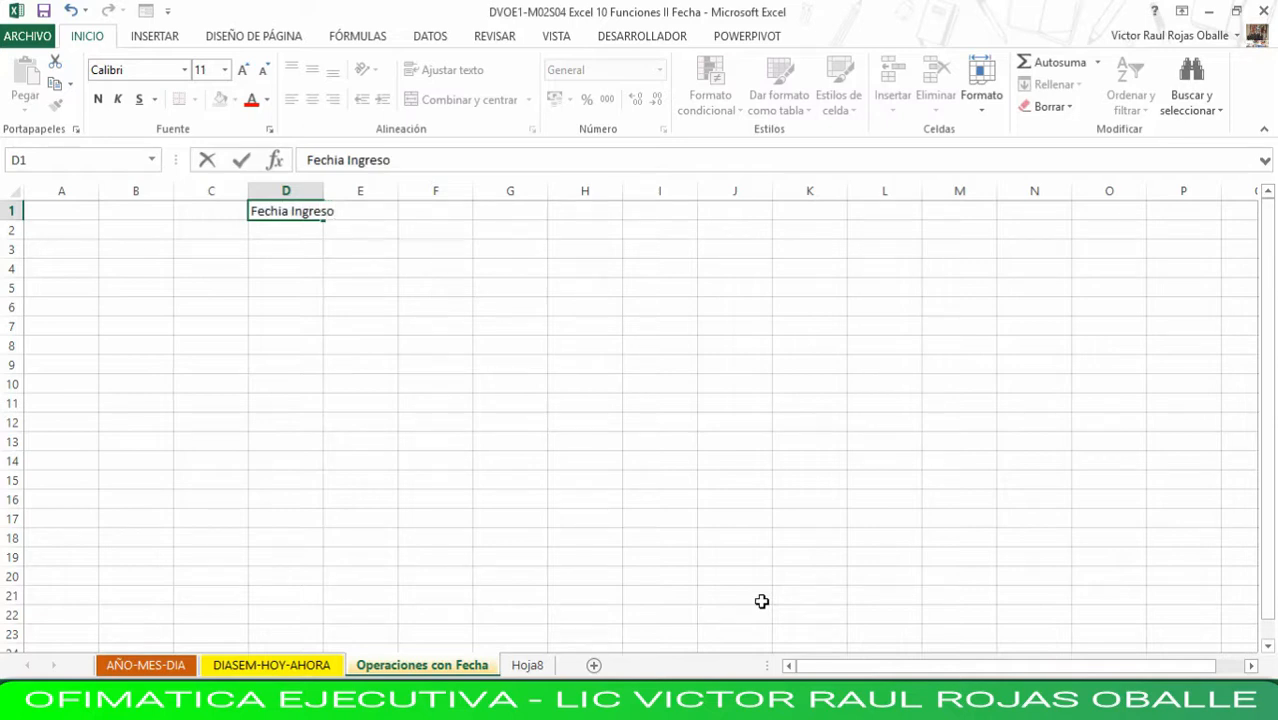
key(Tab)
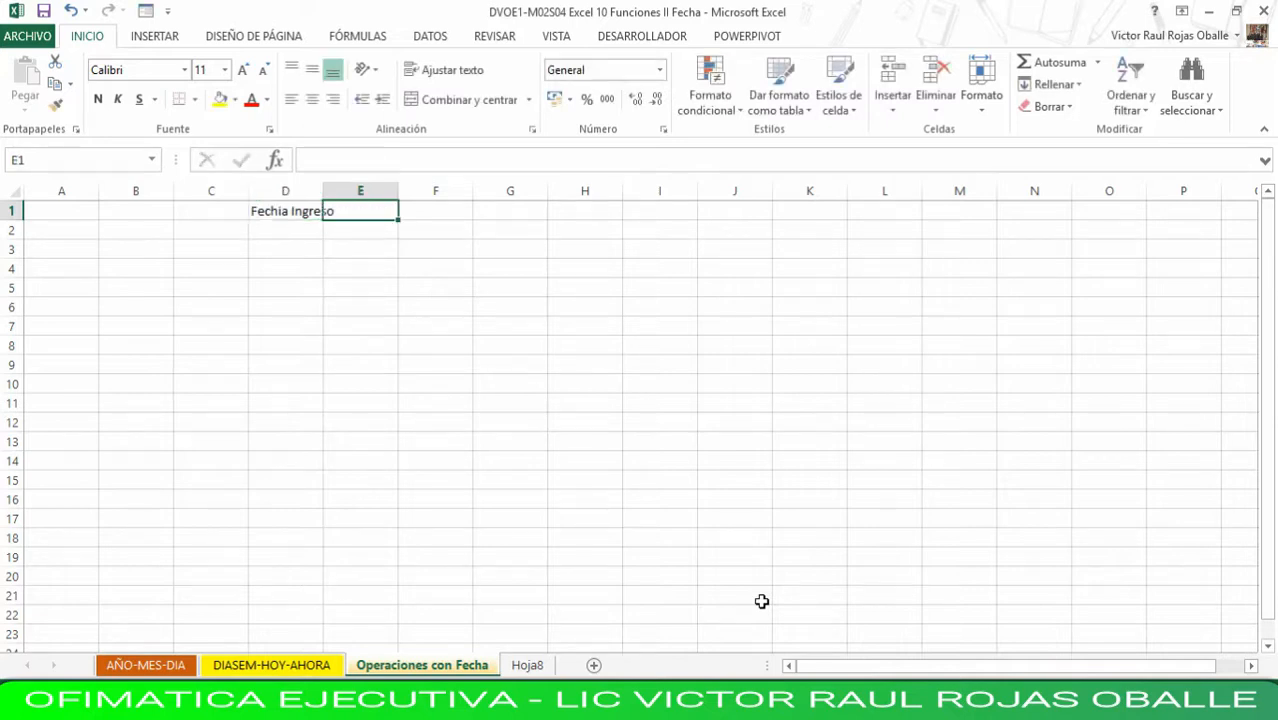
key(Left)
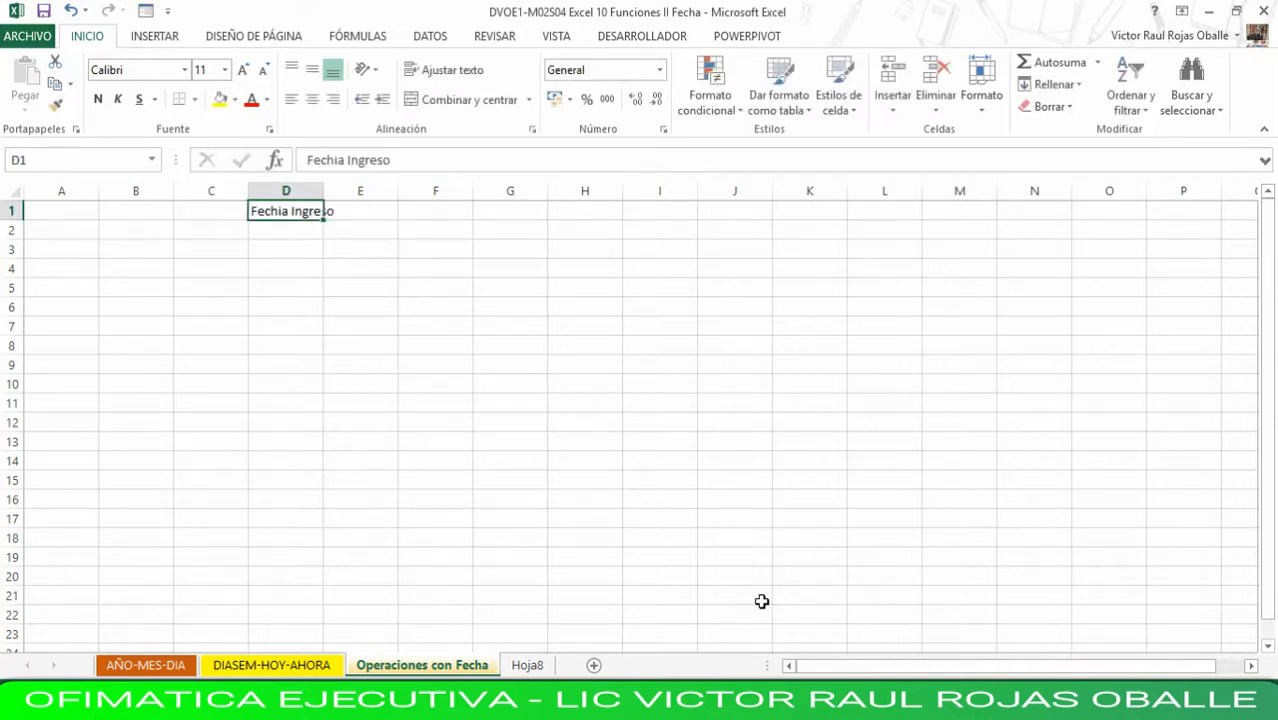
- Enter =HOY() in E1, beside the Fechia Ingreso heading
key(Right)
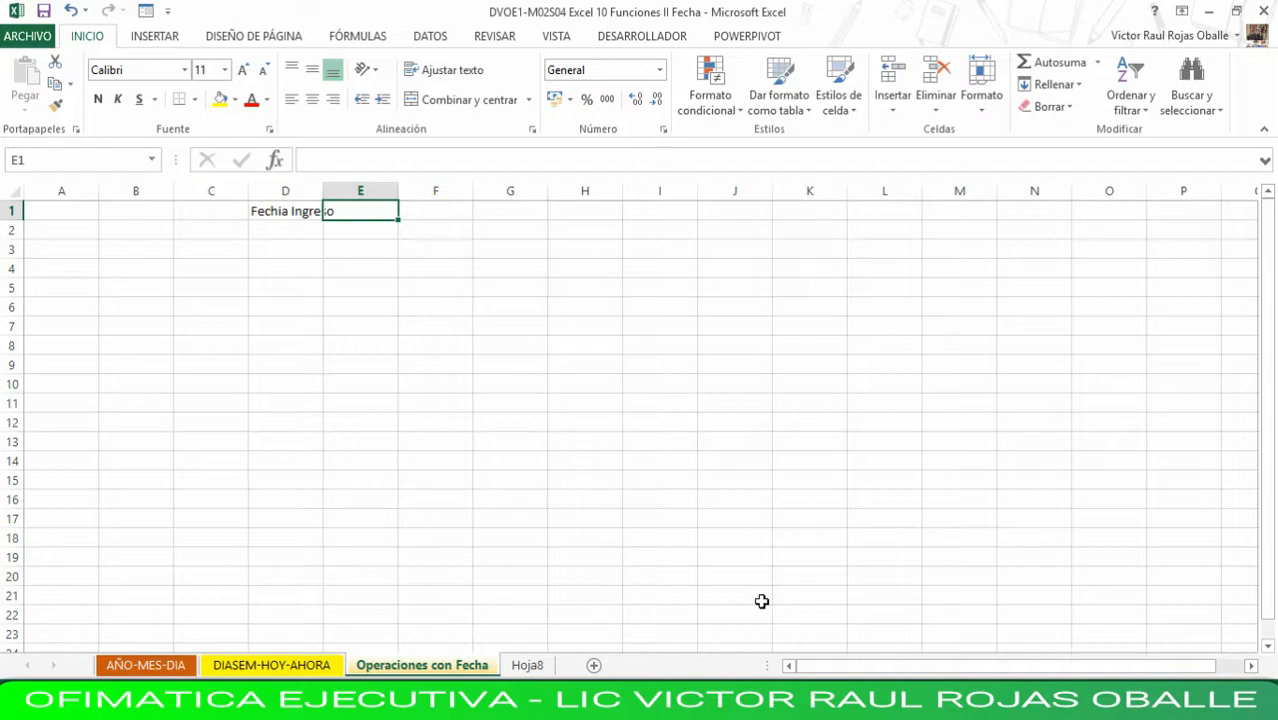
text(=)
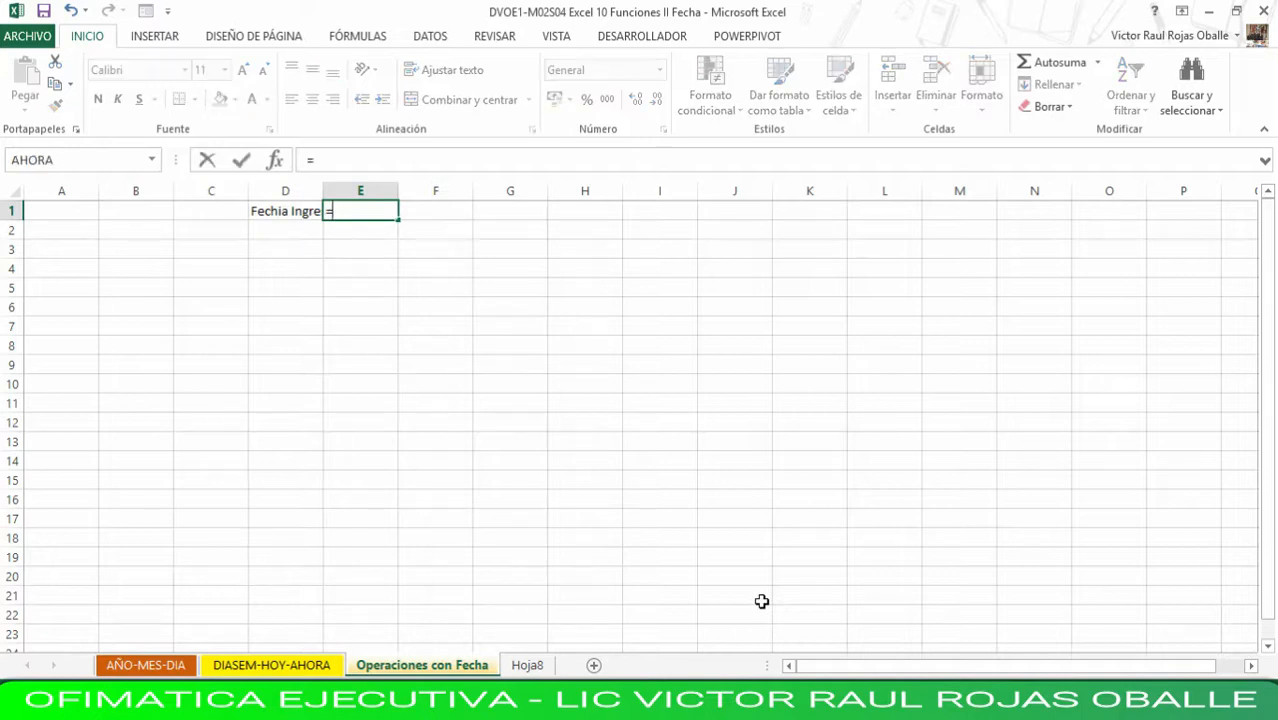
text(hoy)
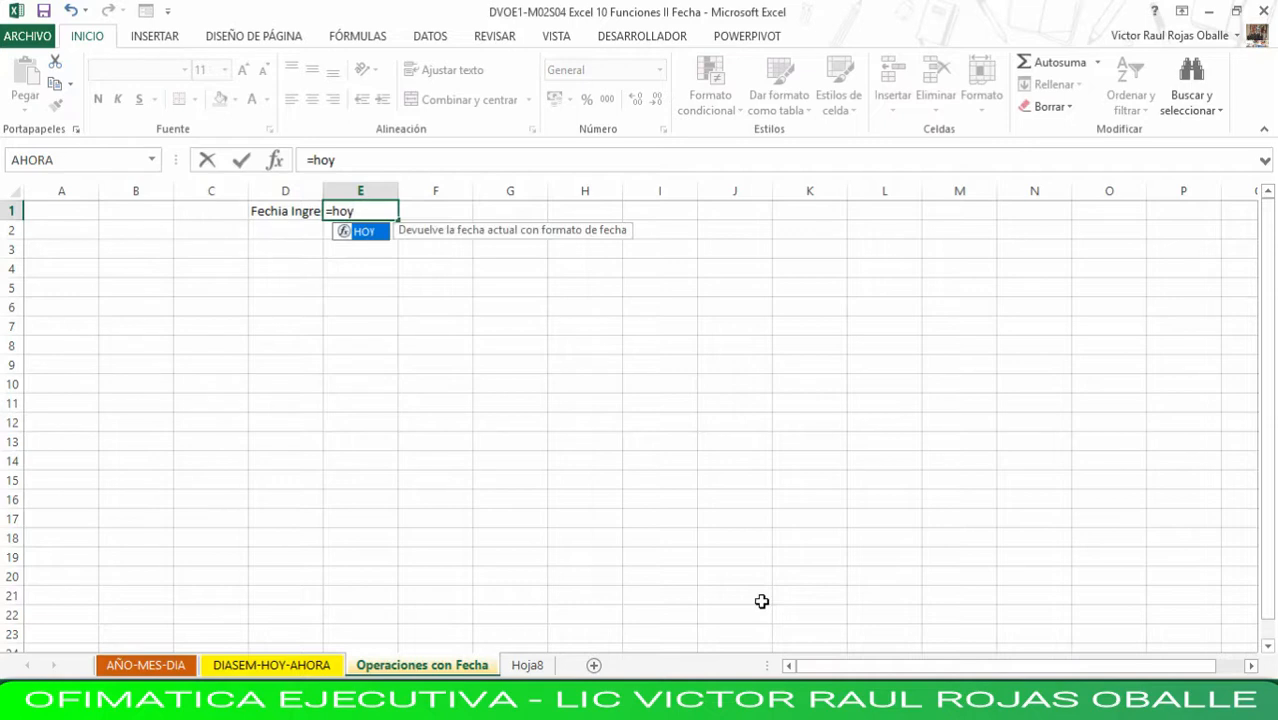
text(())
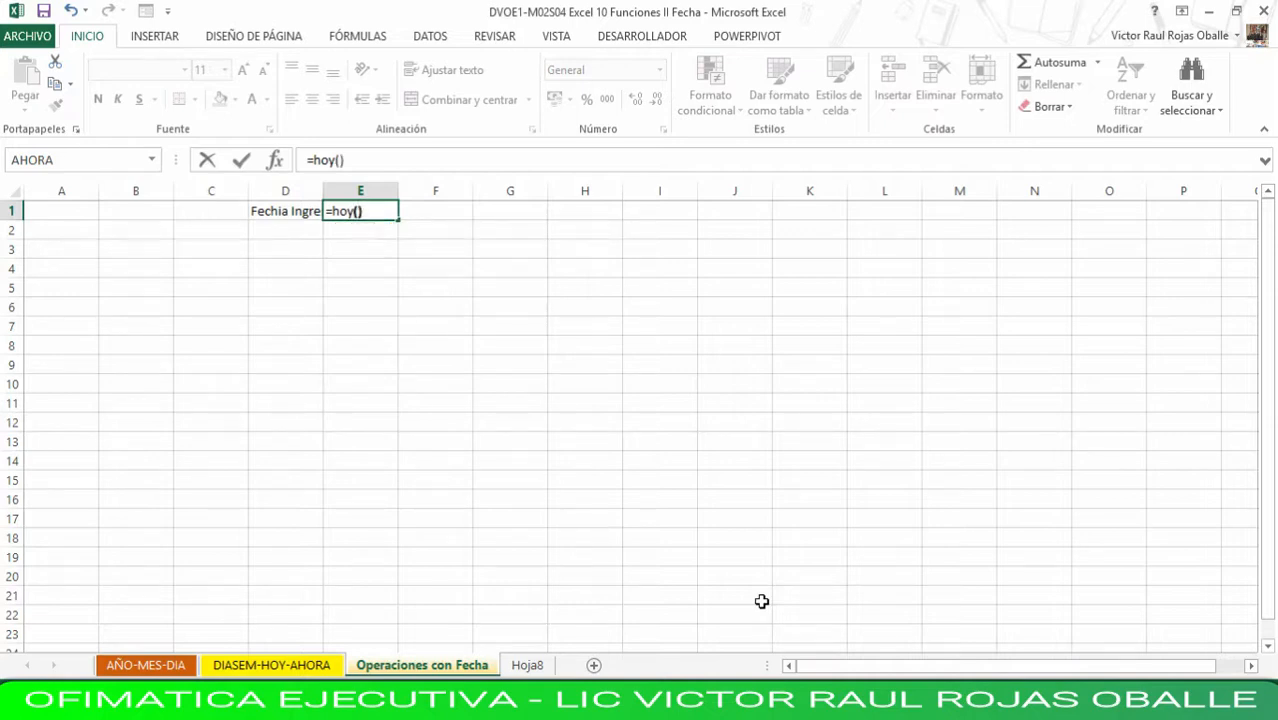
key(Return)
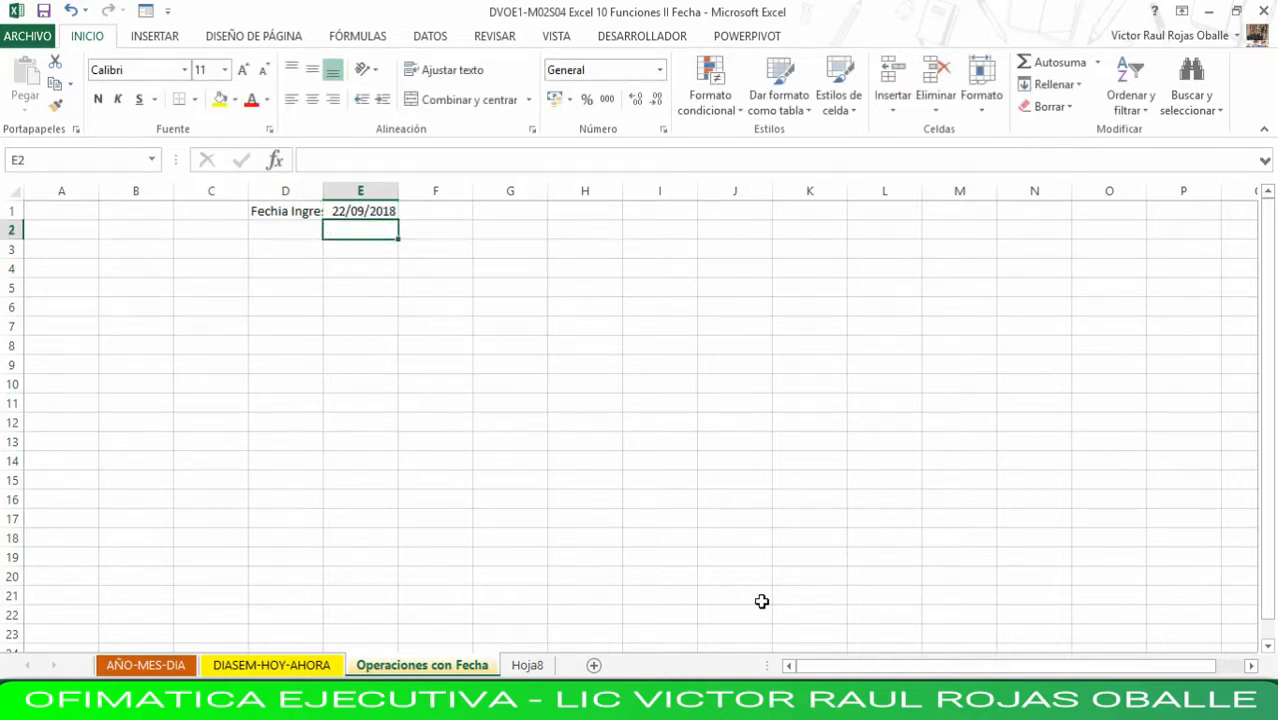
- Replace the formula in E1 with the heading Hoy, and autofit column D to its heading
key(Up)
text(H)
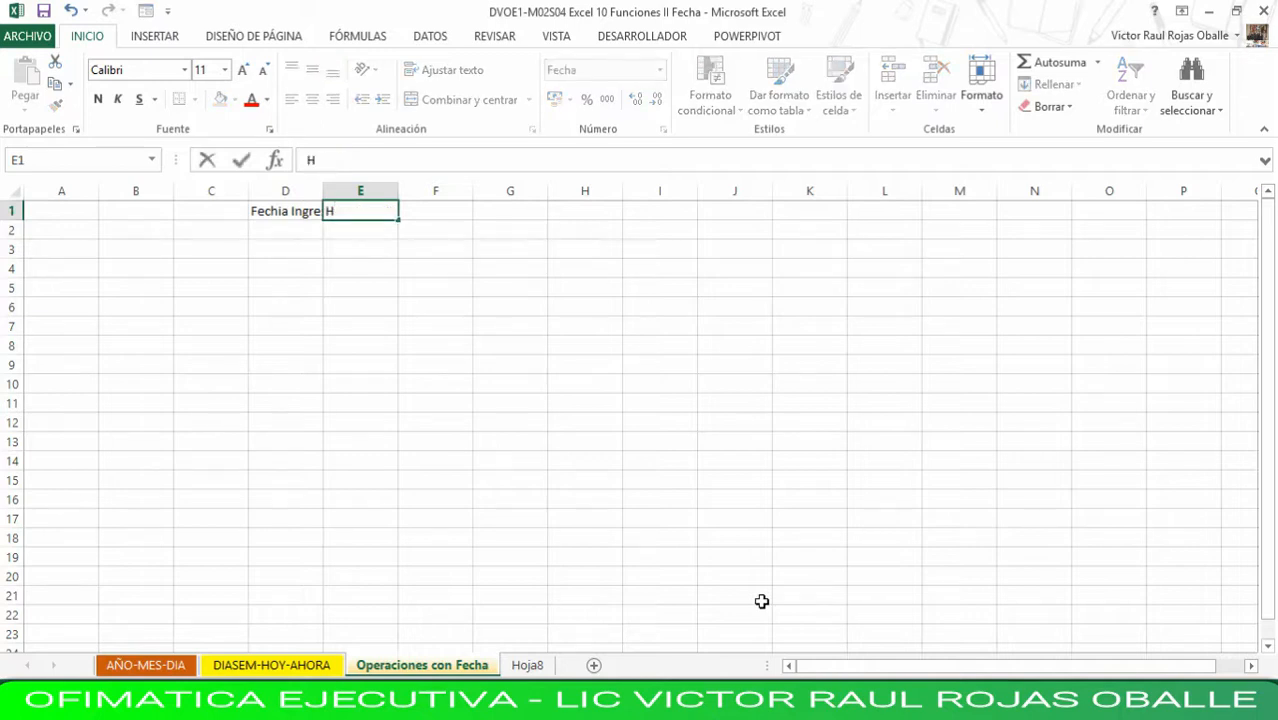
text(oy)
key(Return)
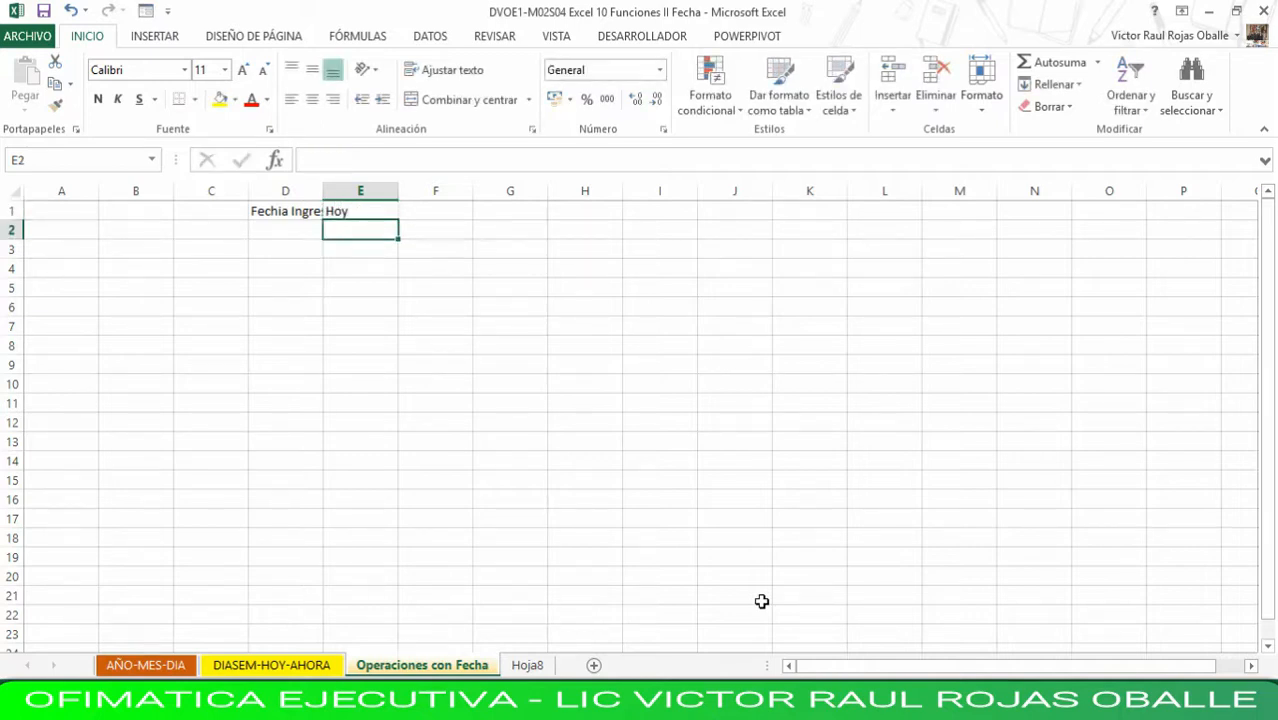
key(Left)
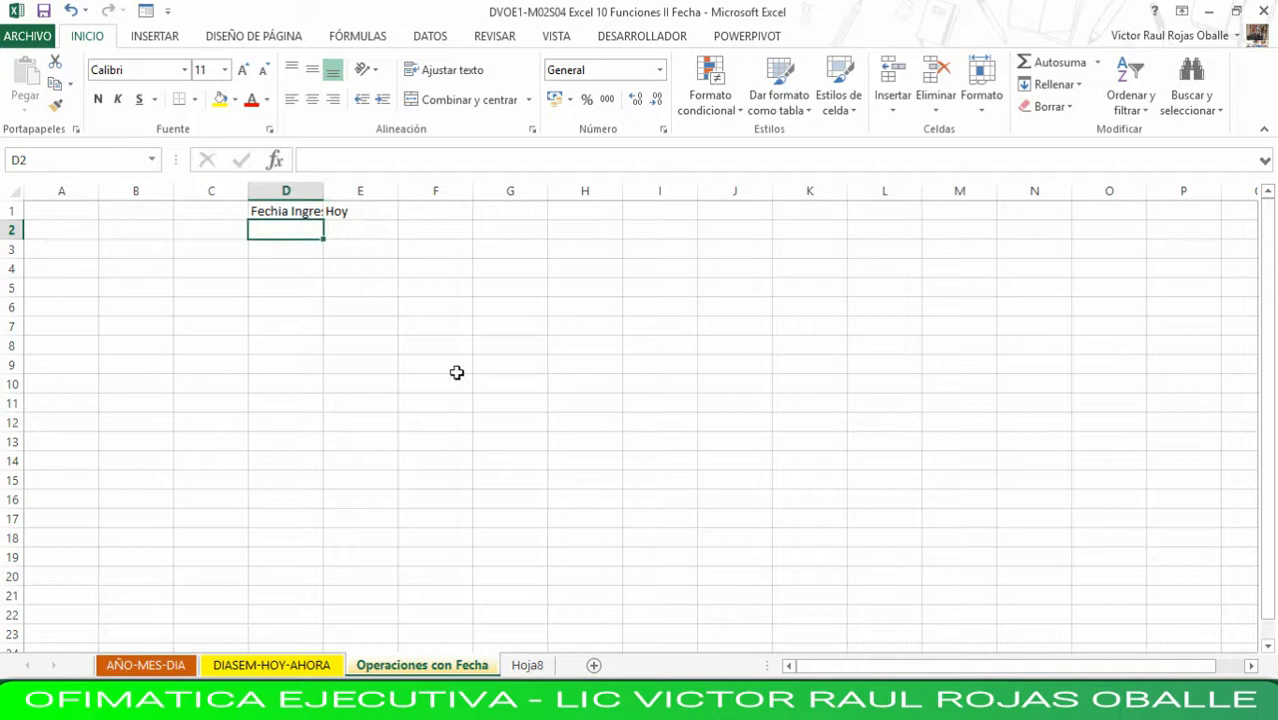
double_click(324, 195)
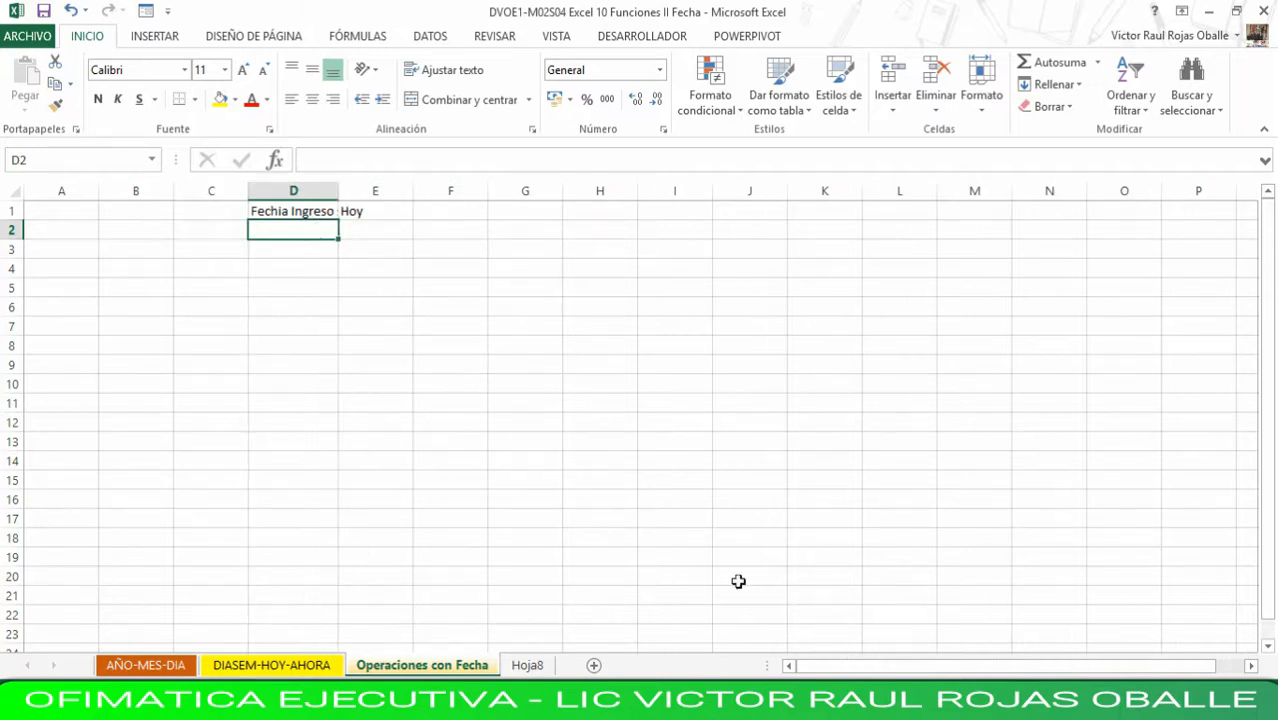
- Enter the entry dates 12/2/2001 in D2 and 4/12/2015 in D3, under Fechia Ingreso
text(12)
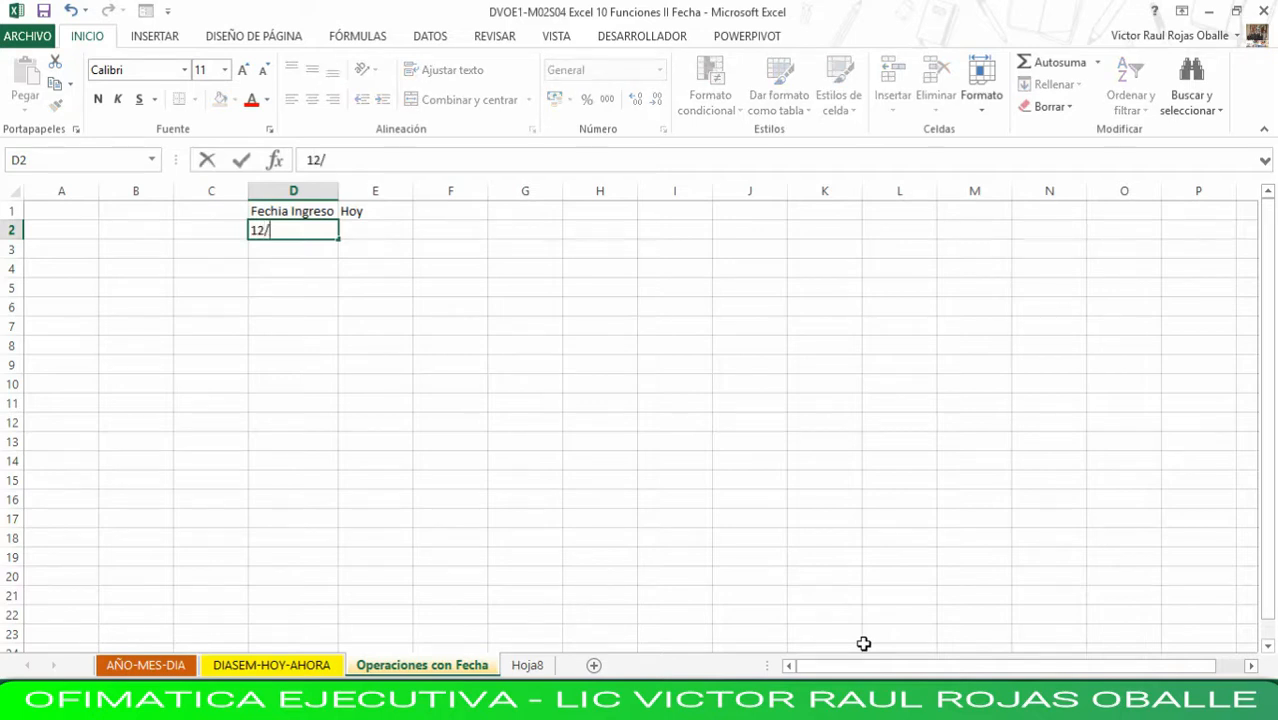
text(/0)
text(2/)
text(200)
text(1)
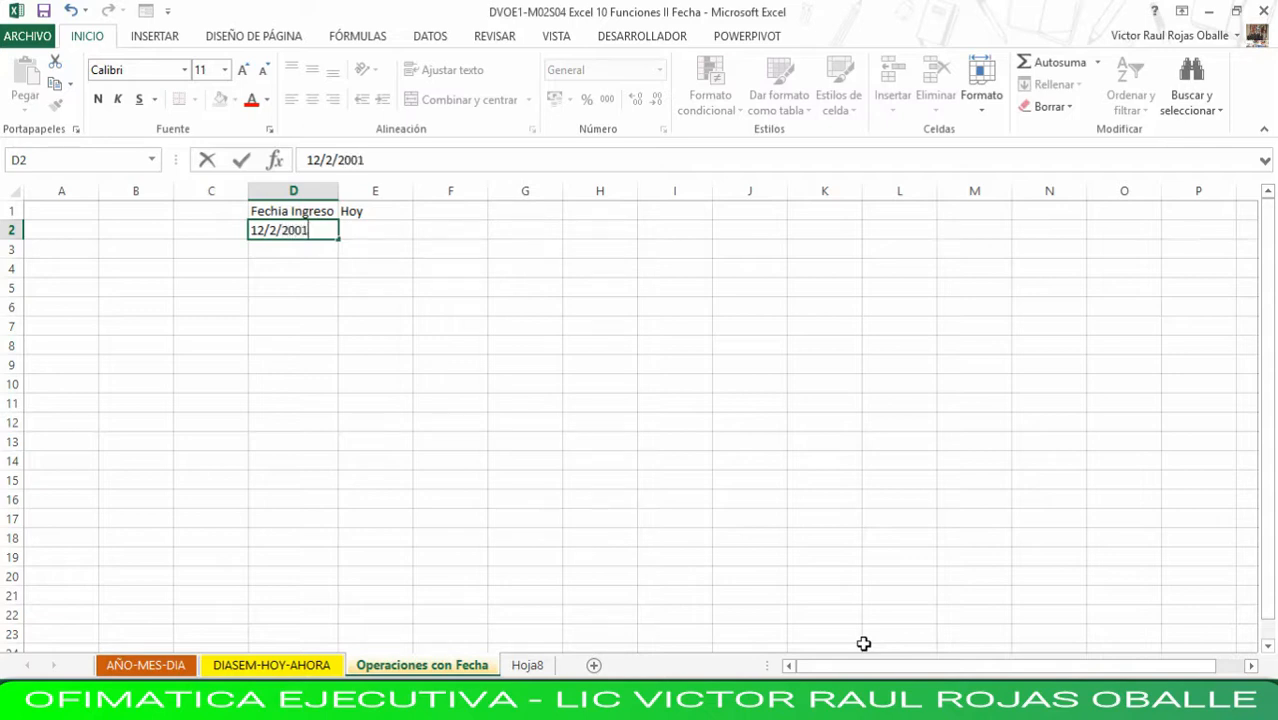
key(Return)
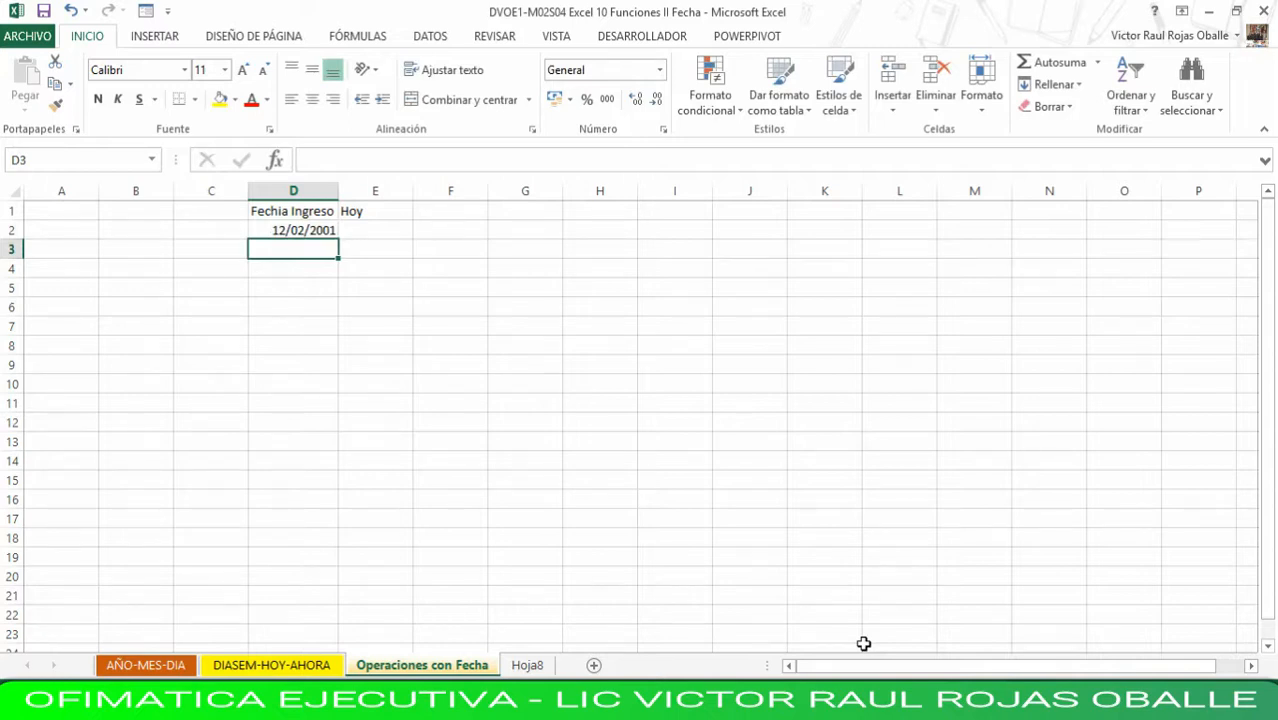
text(4/1)
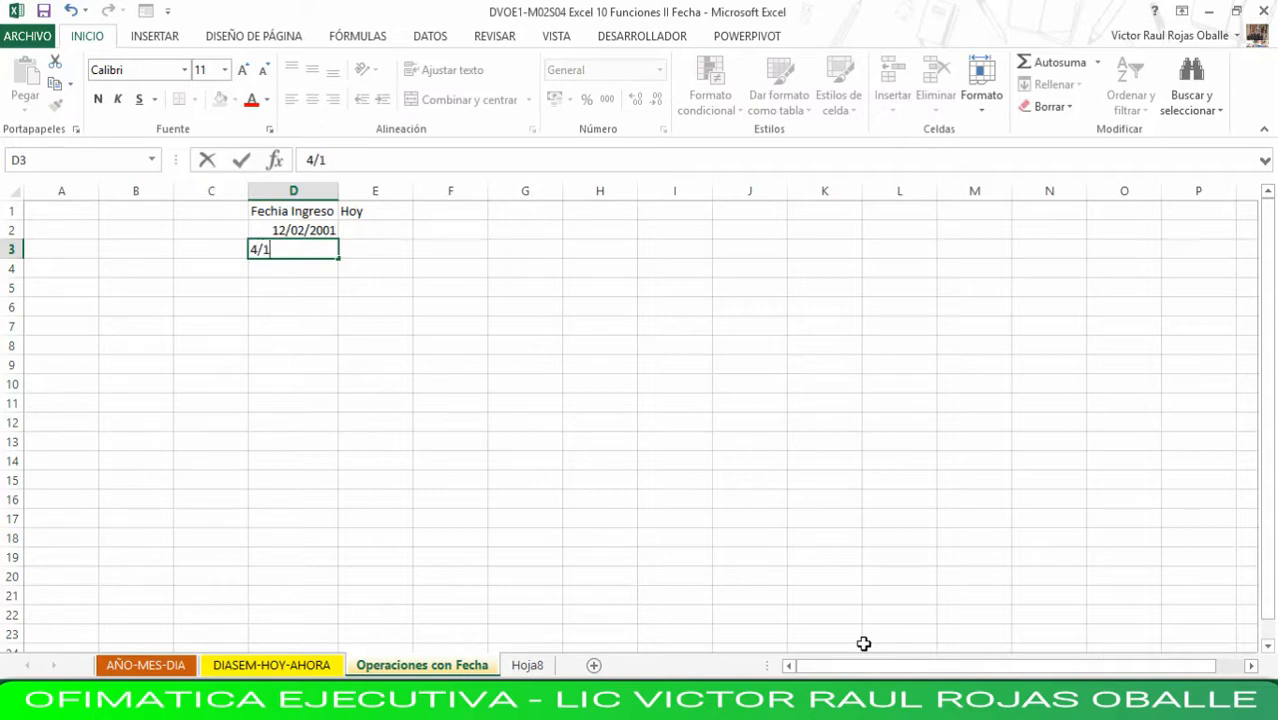
text(2/2015)
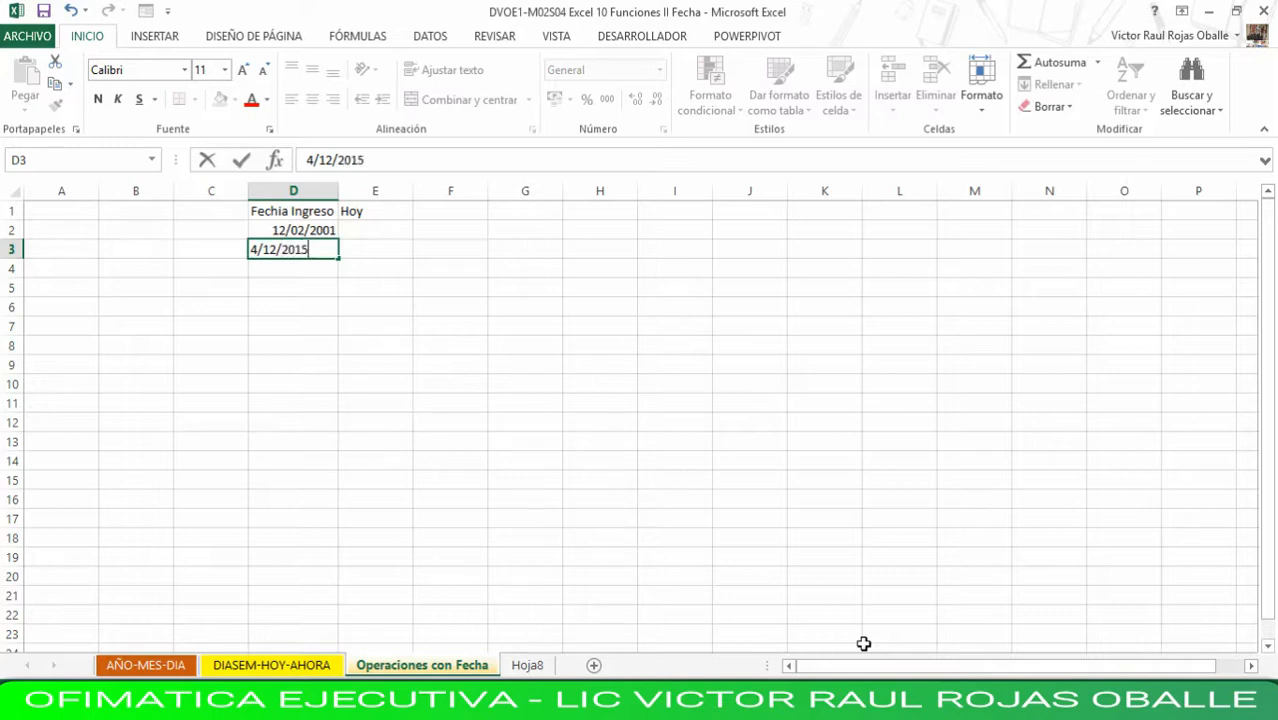
key(Tab)
- Enter =HOY() in E2 under the Hoy heading and fill it down to E3
key(Up)
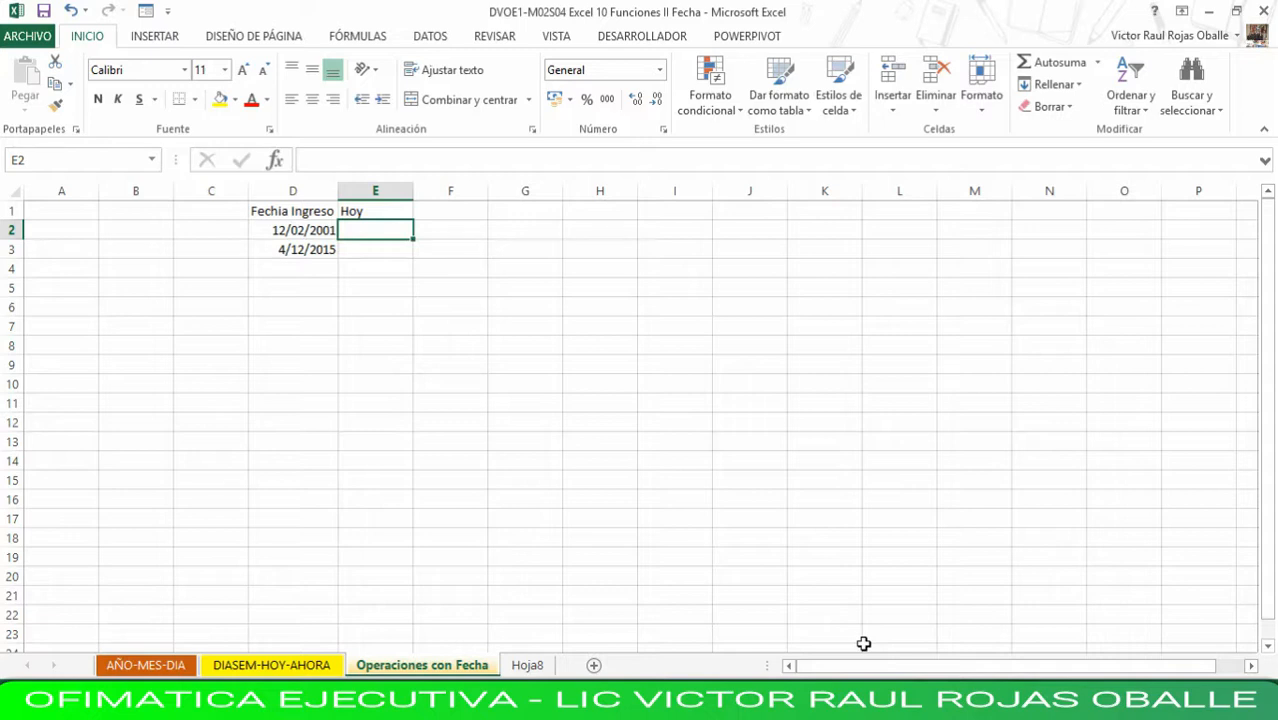
text(=)
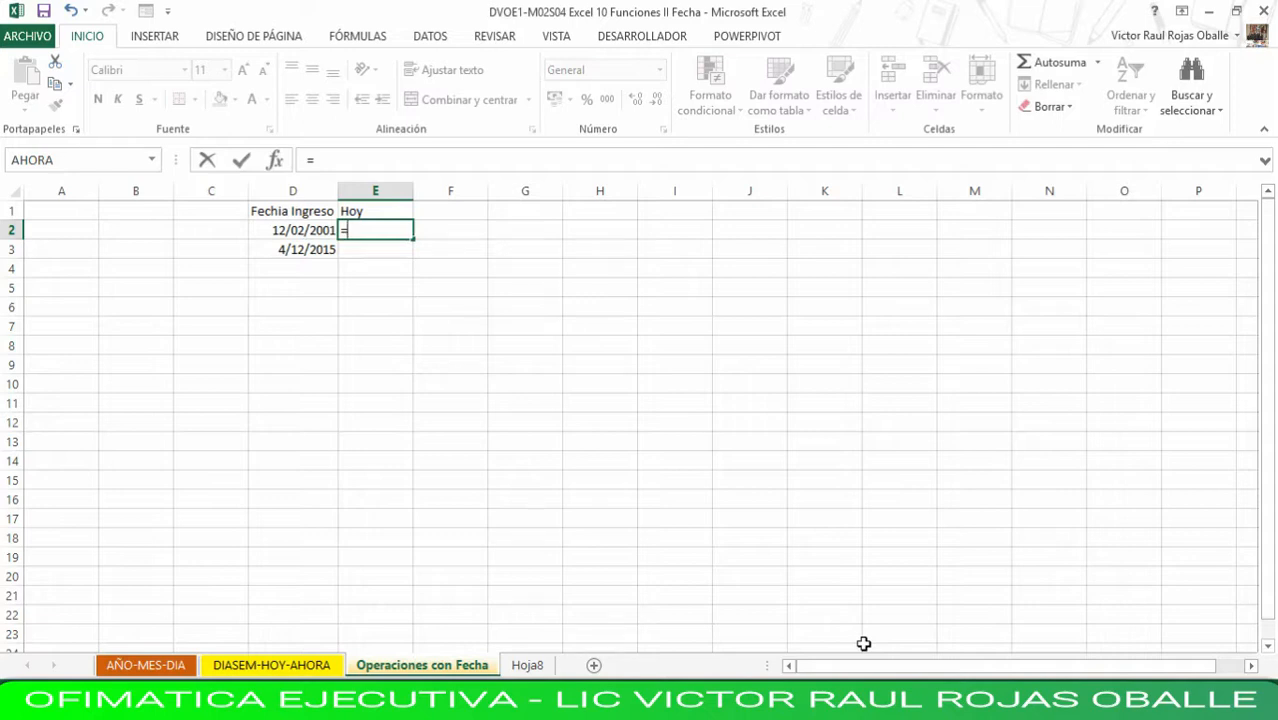
text(ho)
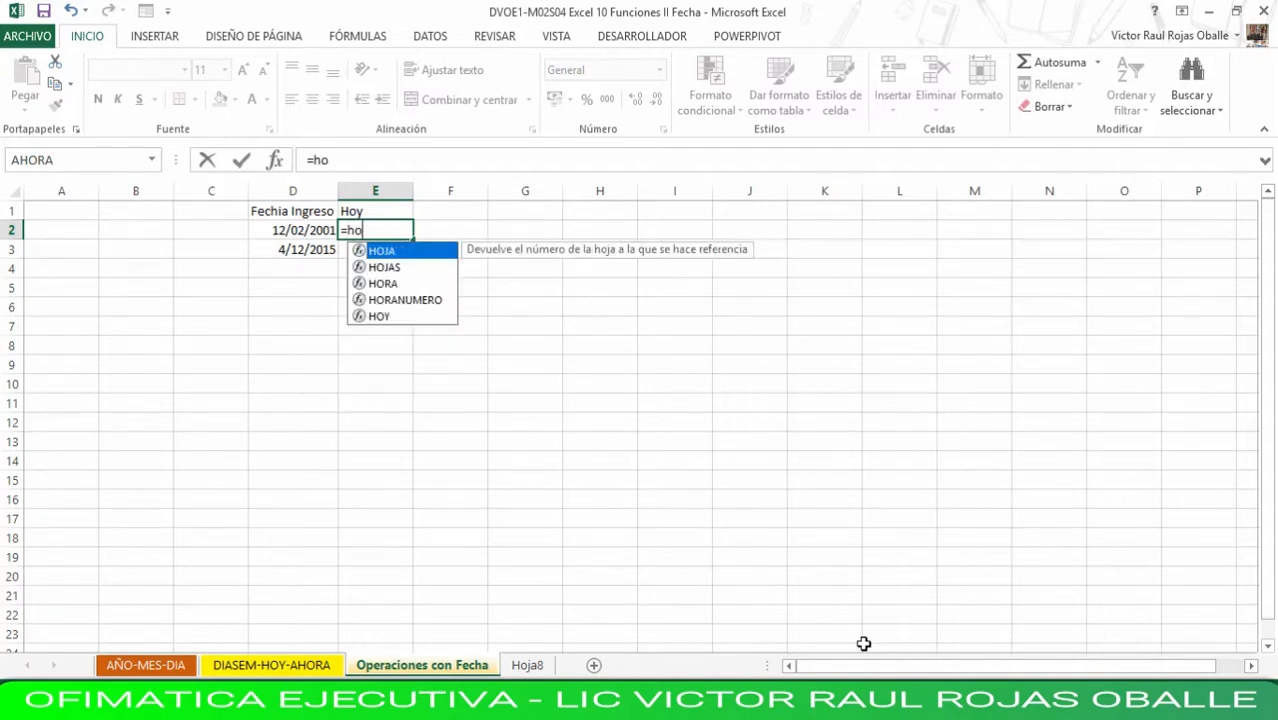
text(y()
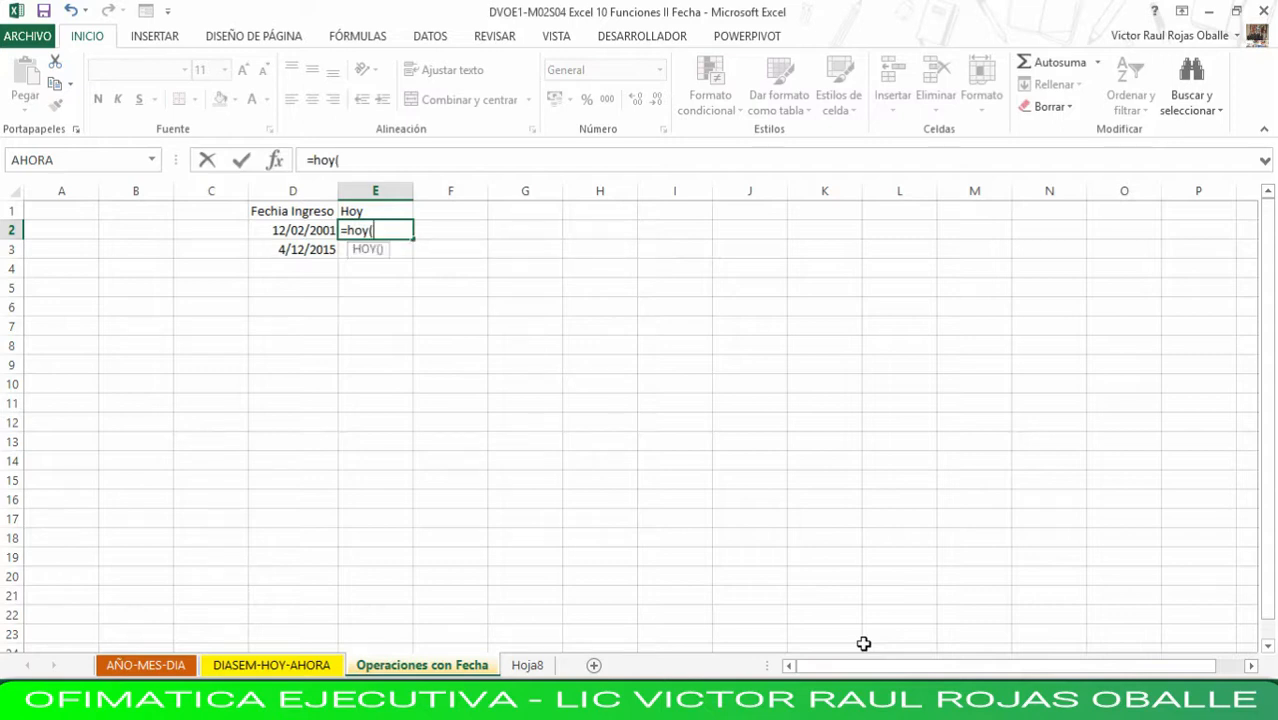
text())
key(Return)
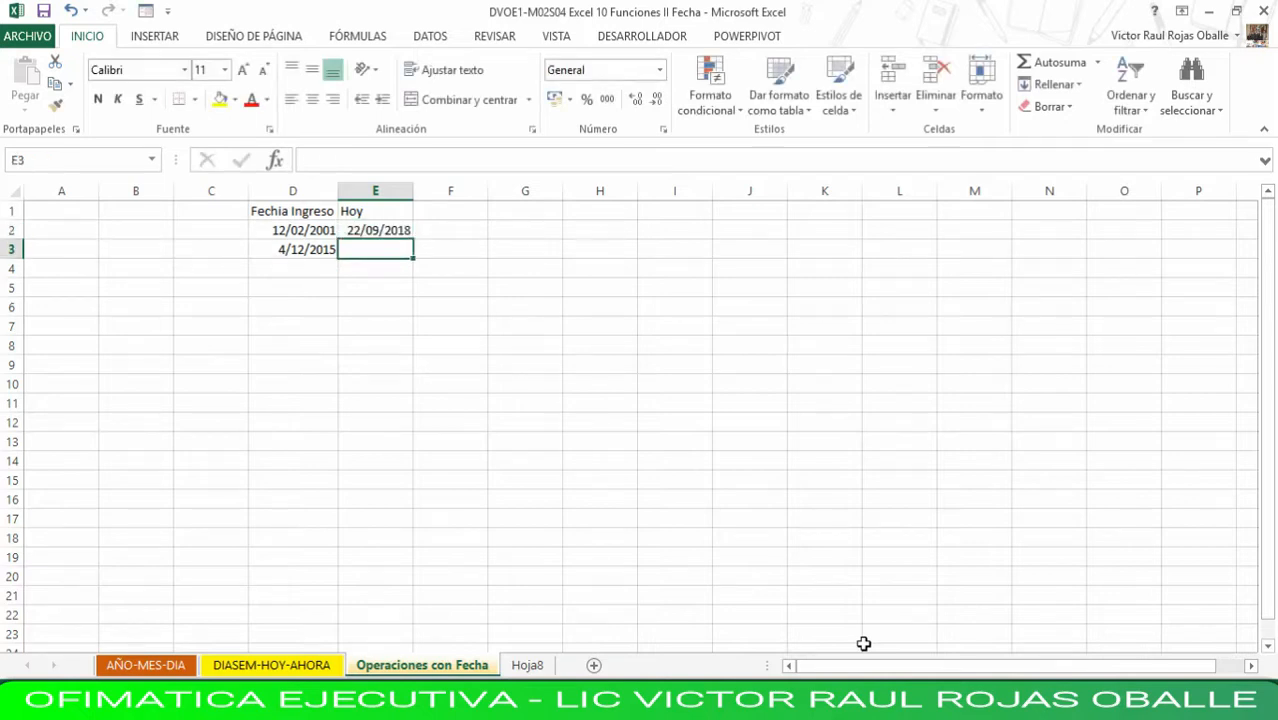
key(Up)
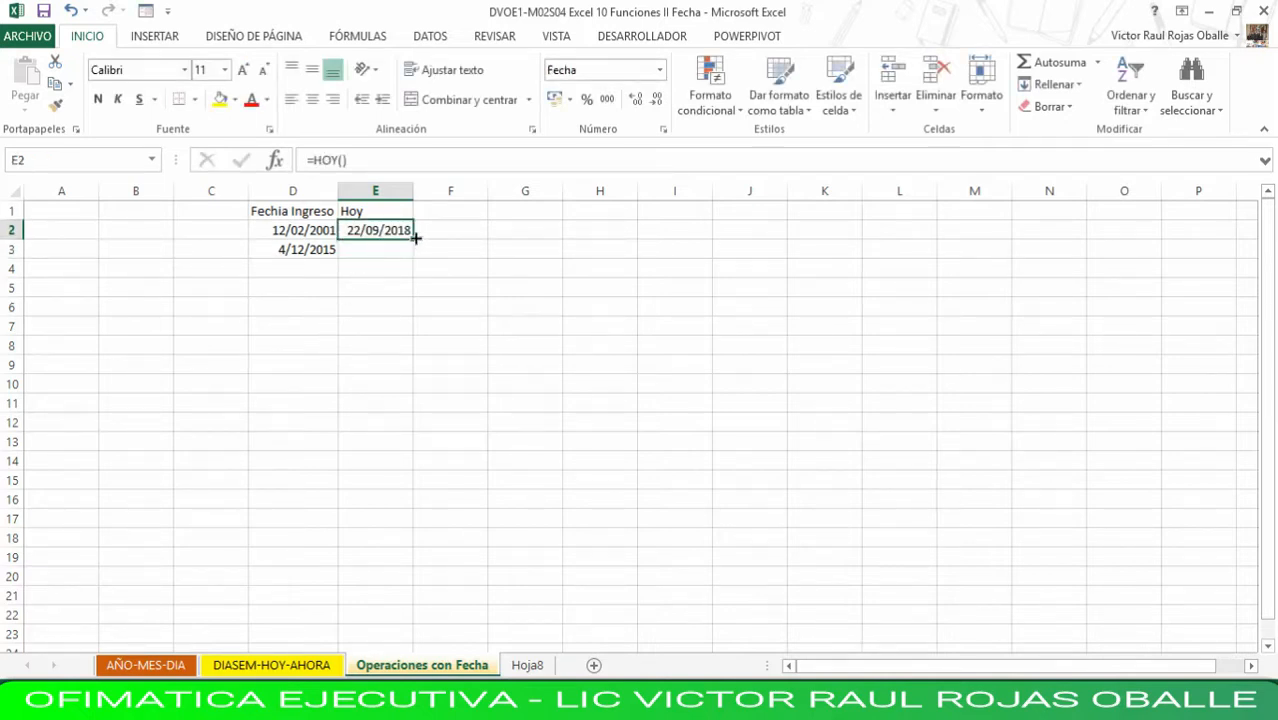
drag(409, 243, 412, 258)
- Enter the heading Año Servicios in F1 and widen column F to fit it
click(451, 209)
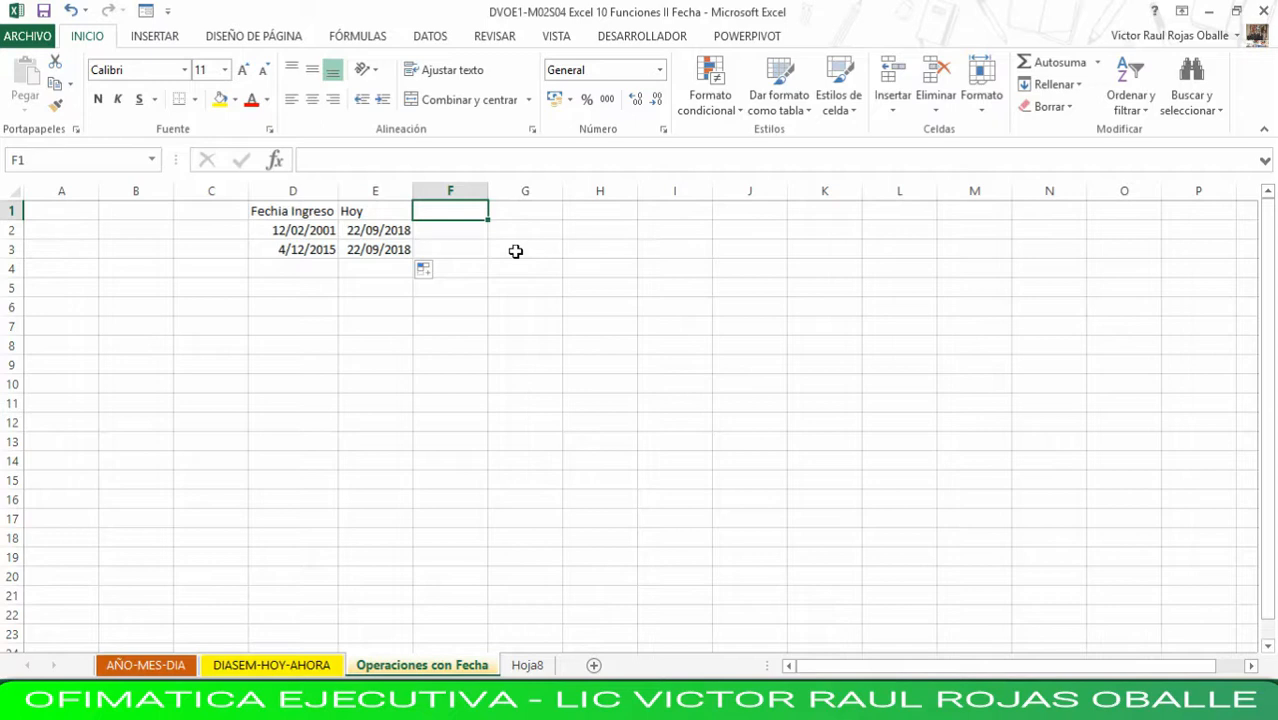
text(A)
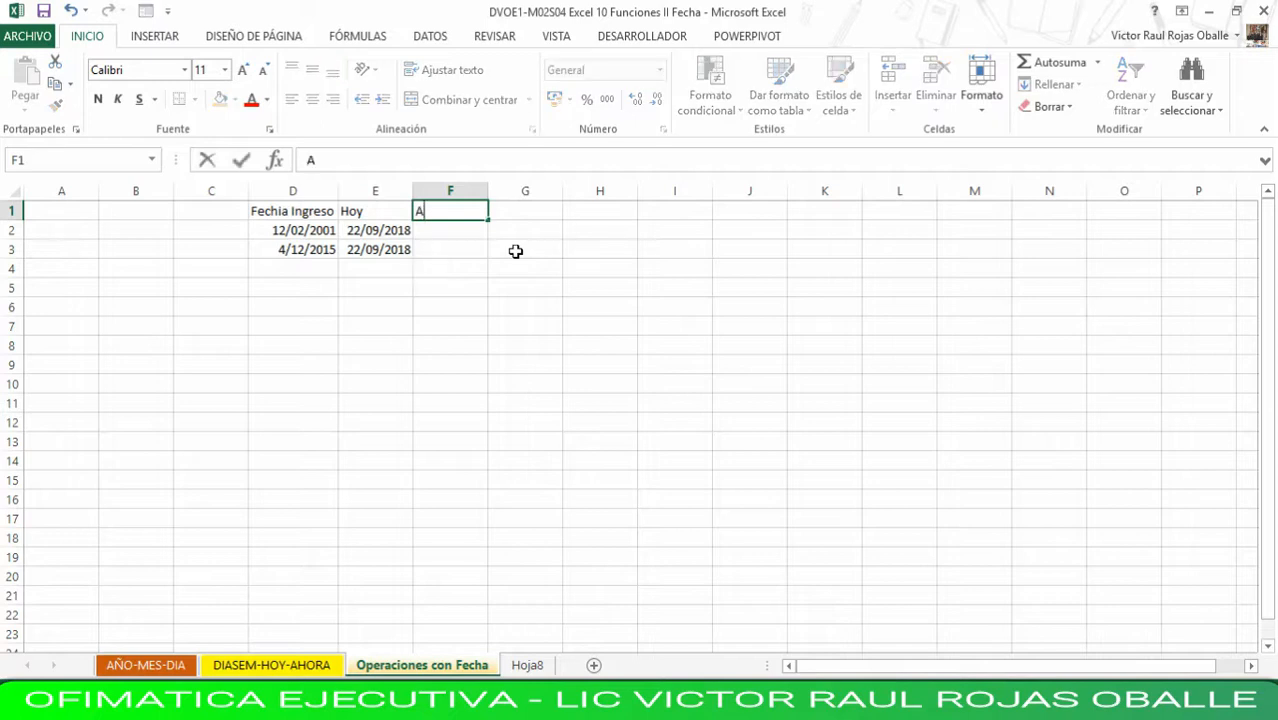
text(ño Servicios)
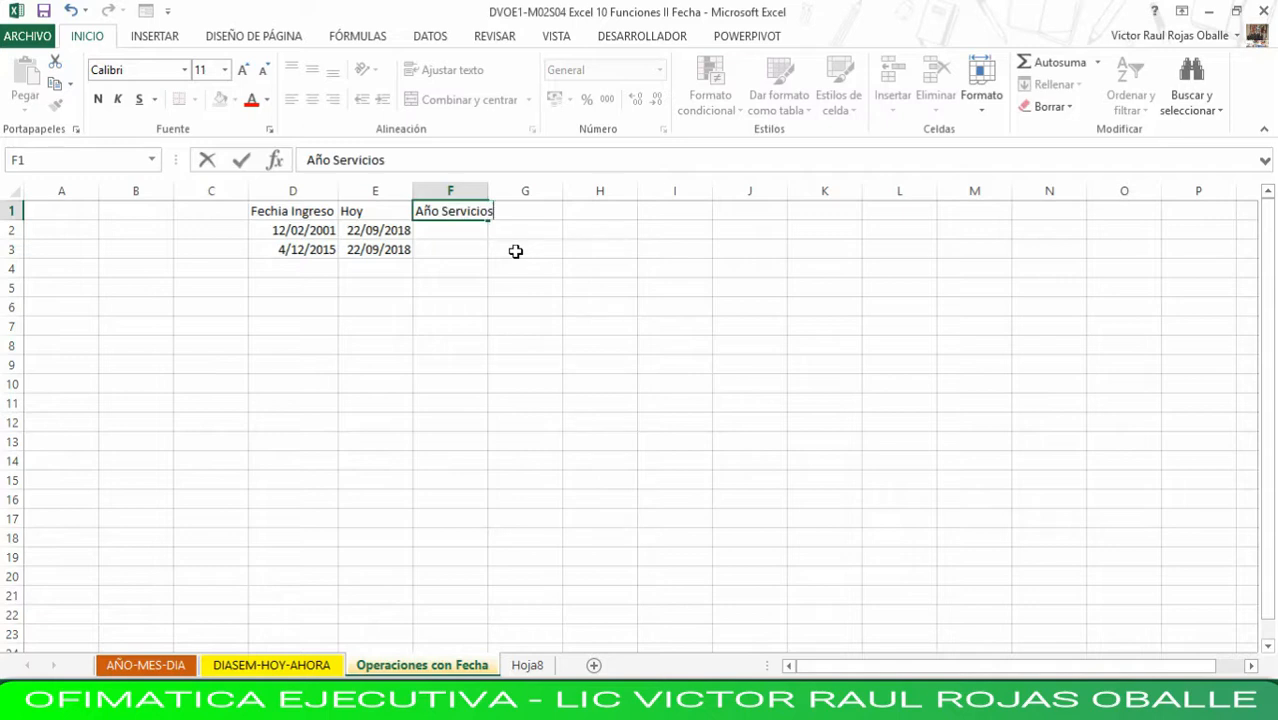
key(Return)
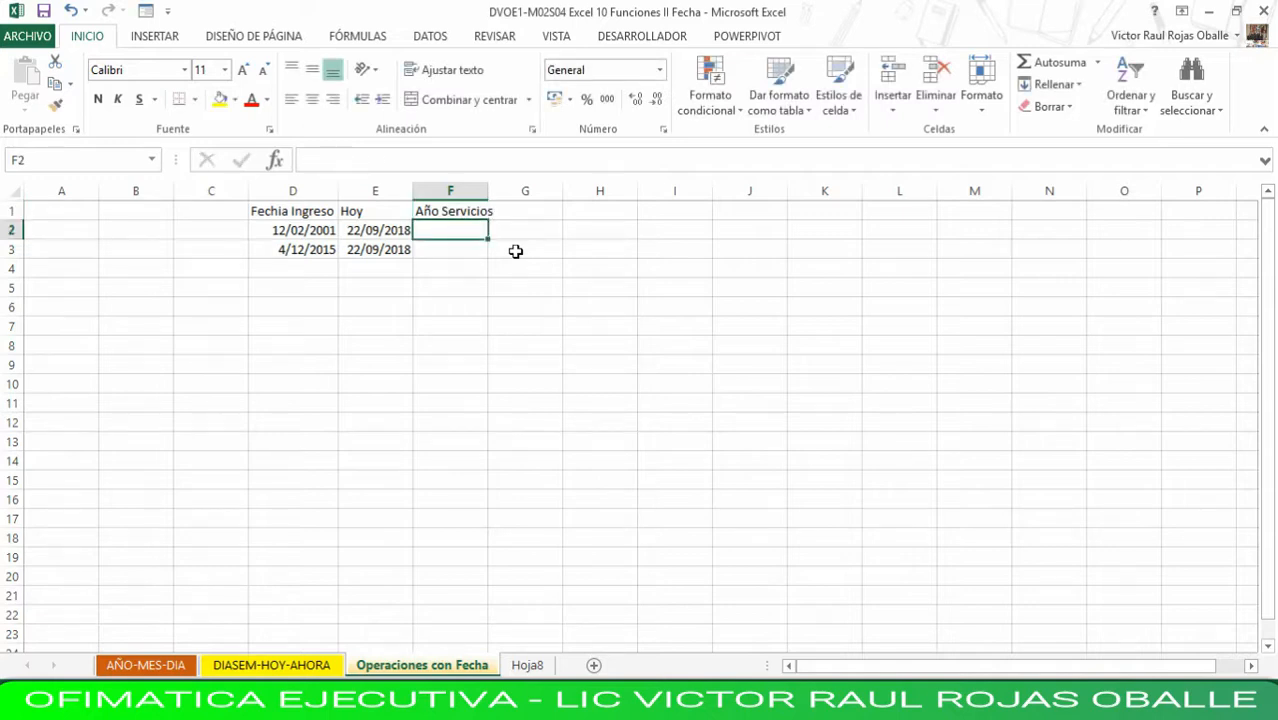
click(455, 191)
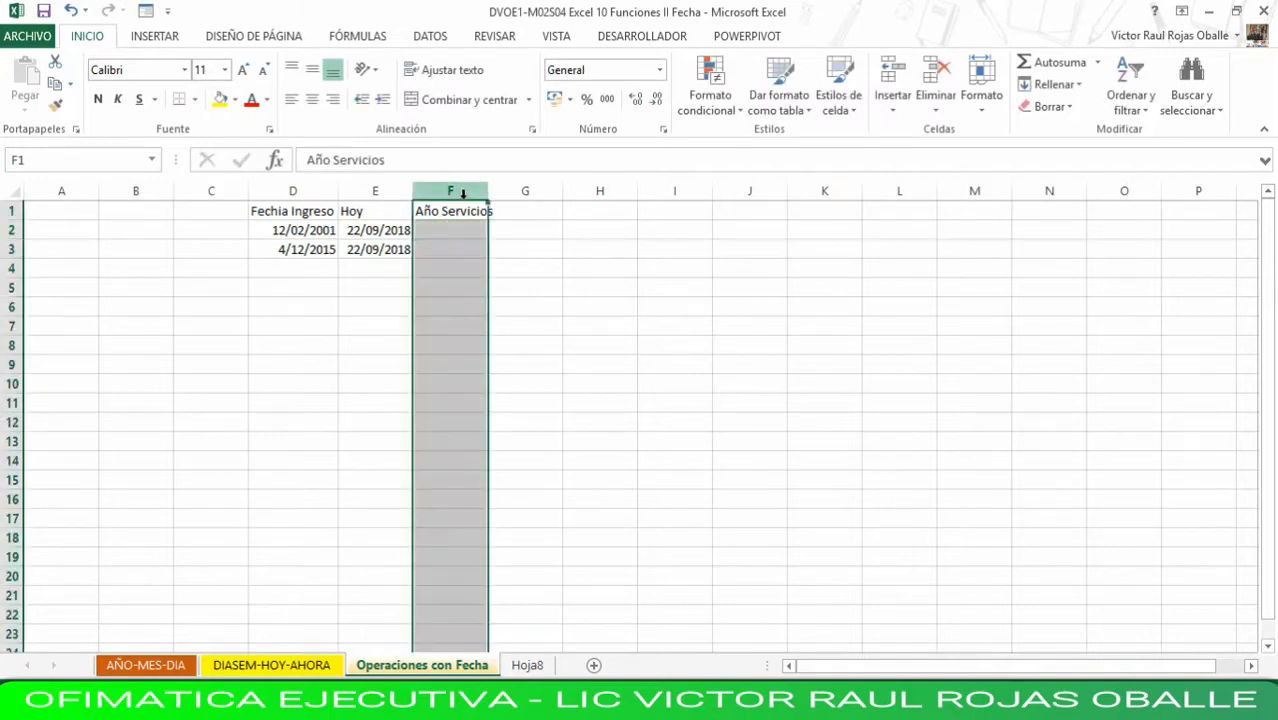
drag(487, 191, 502, 191)
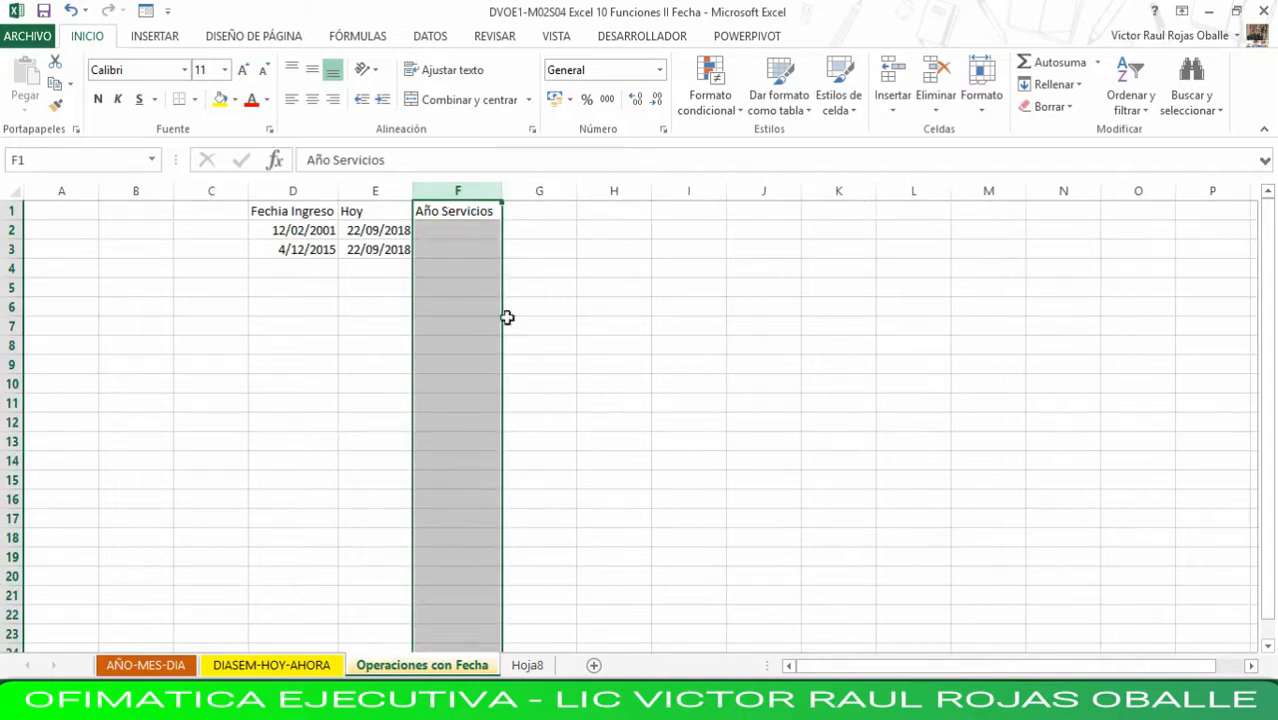
- Review the formula behind the Hoy date in E2 and the entry date in D2
click(470, 230)
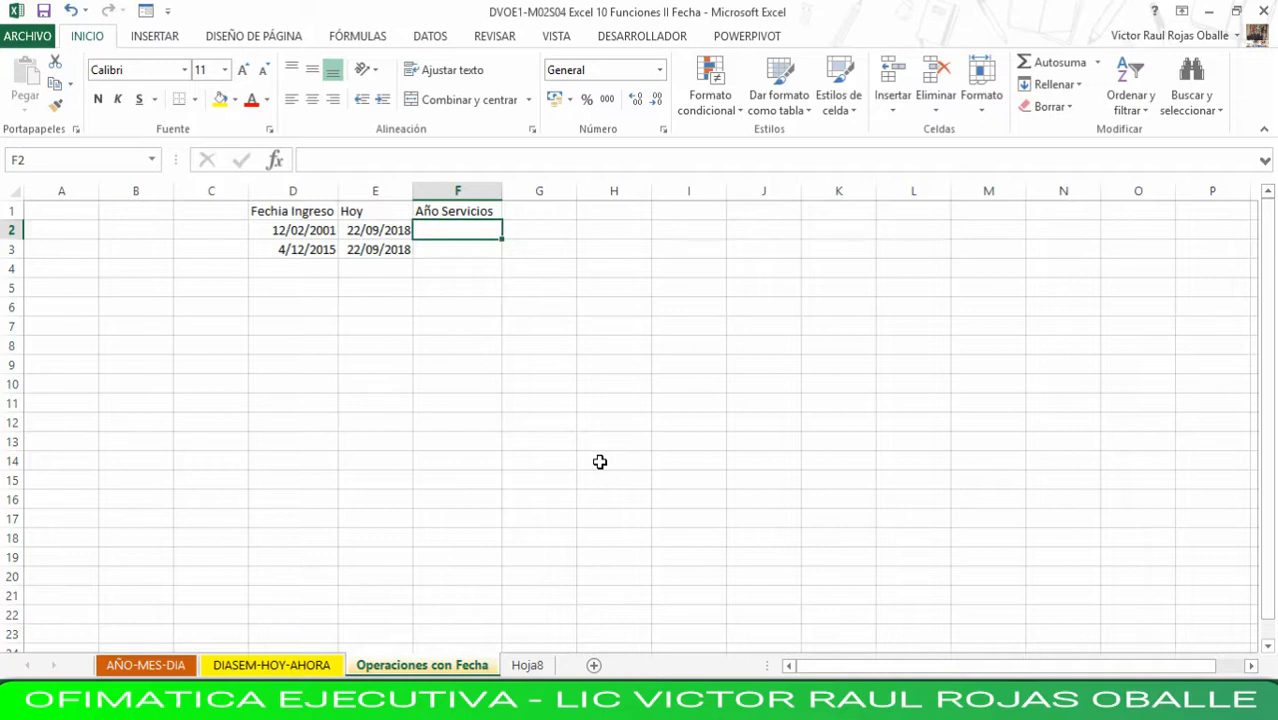
double_click(383, 233)
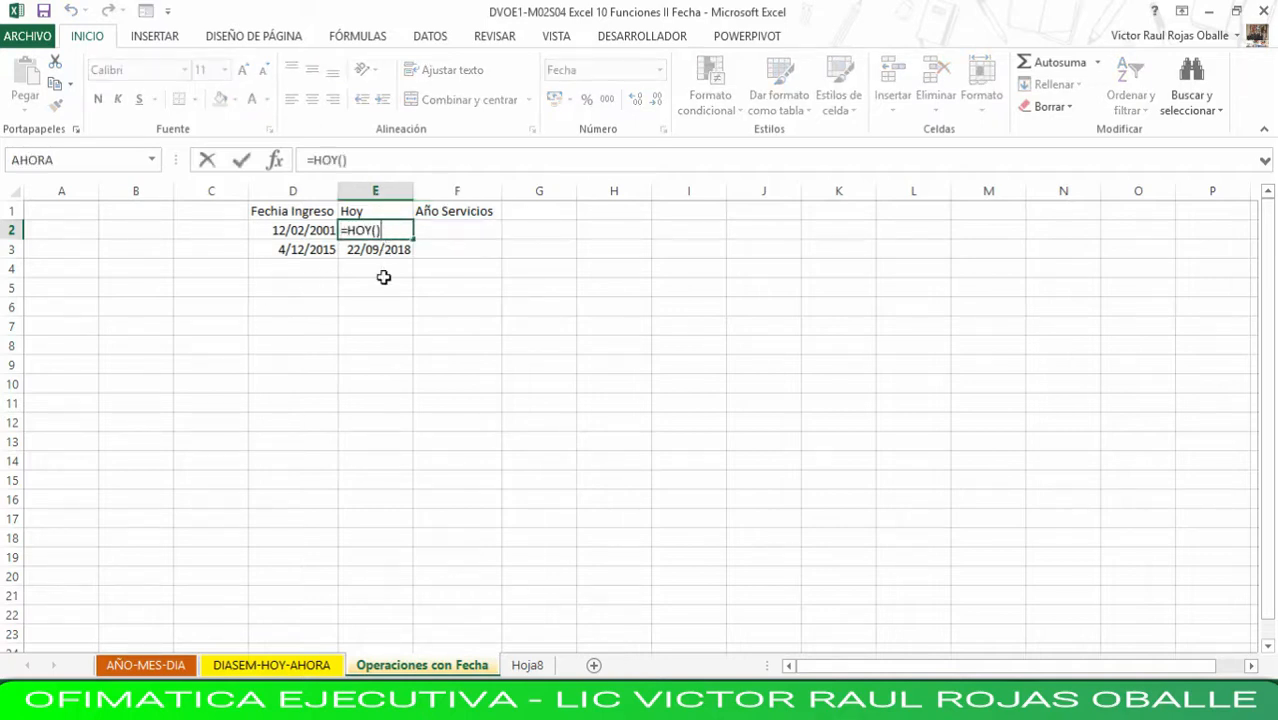
key(Return)
key(Up)
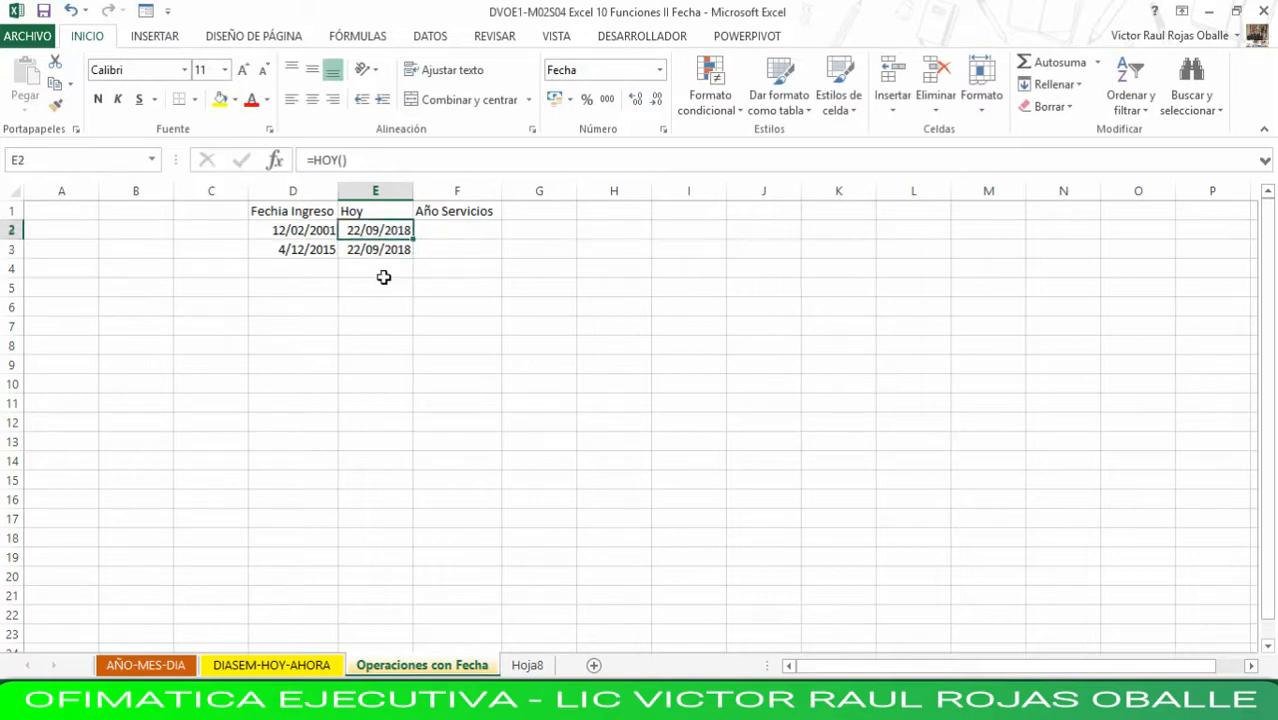
key(Left)
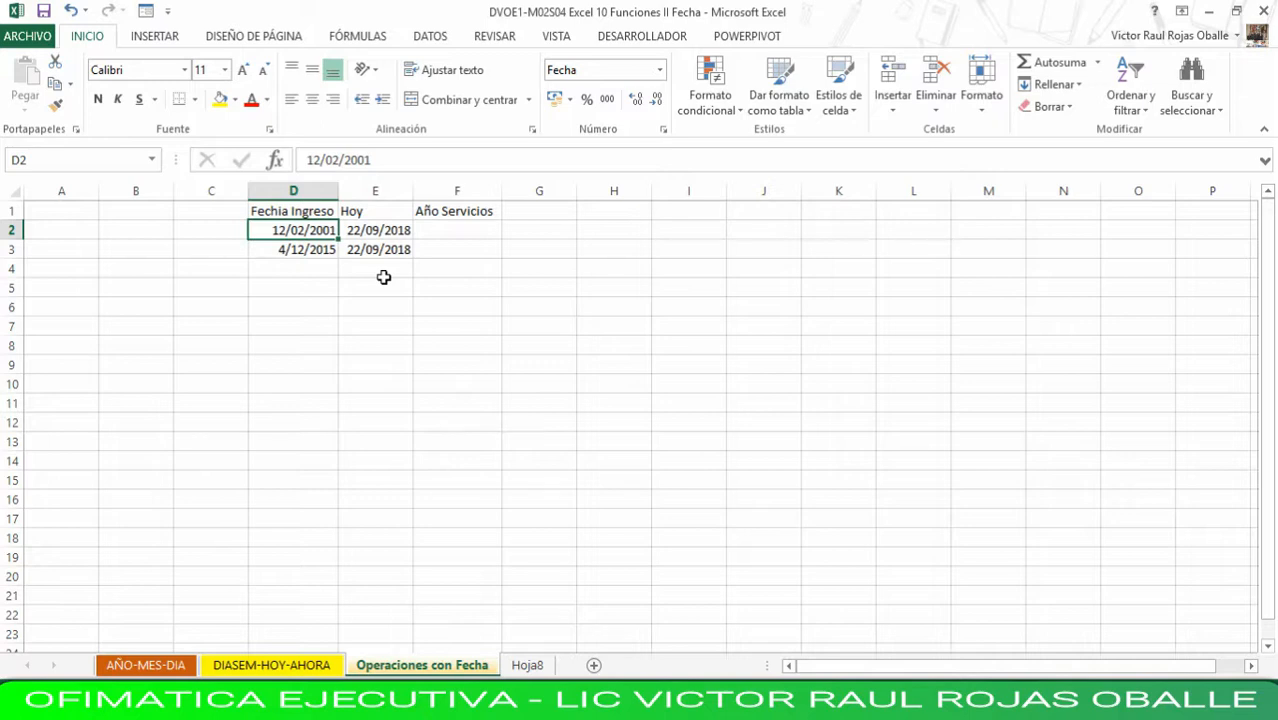
key(Right)
key(Right)
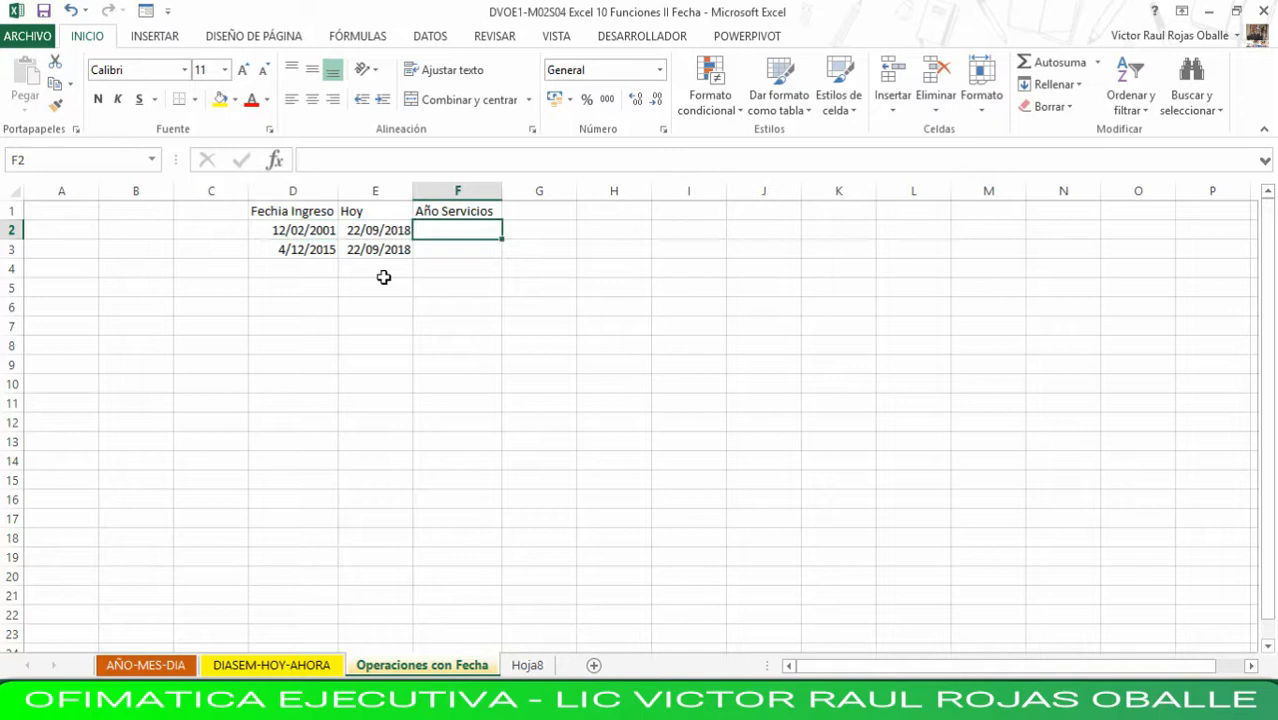
- Calculate the years of service in F2 with =AÑO(E2)-AÑO(D2) and fill the formula down to F3
text(=)
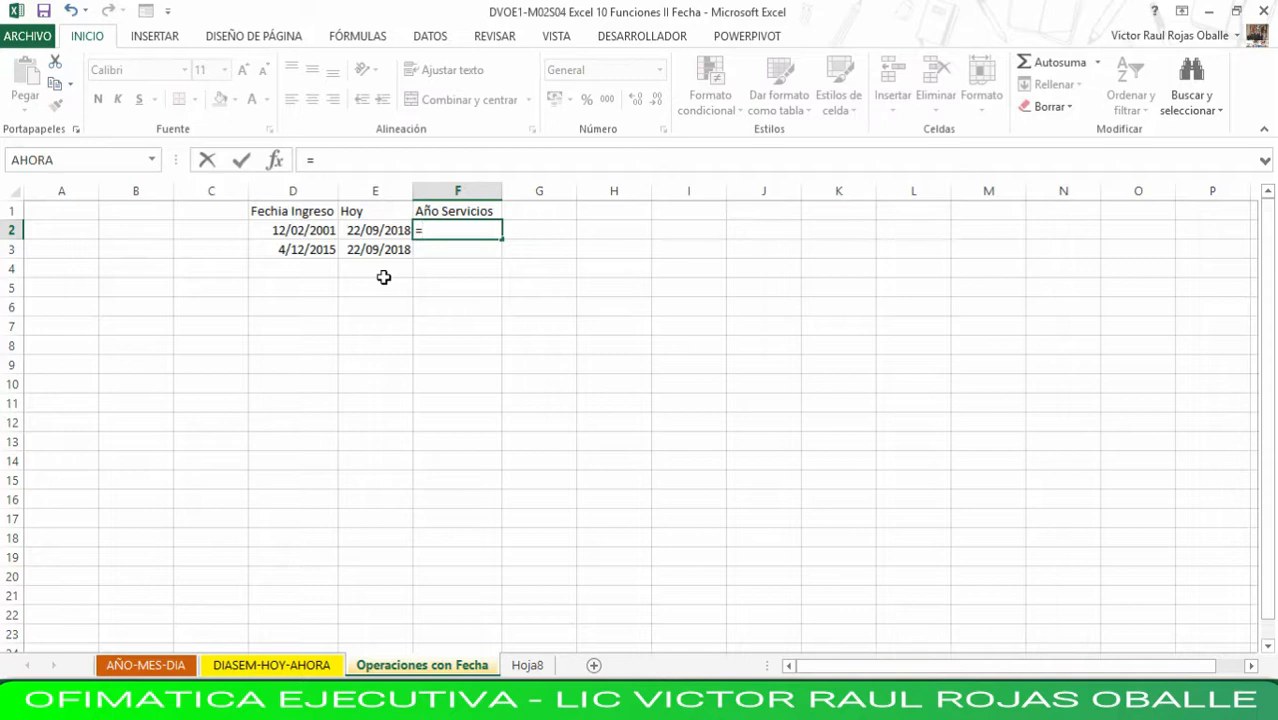
text(año)
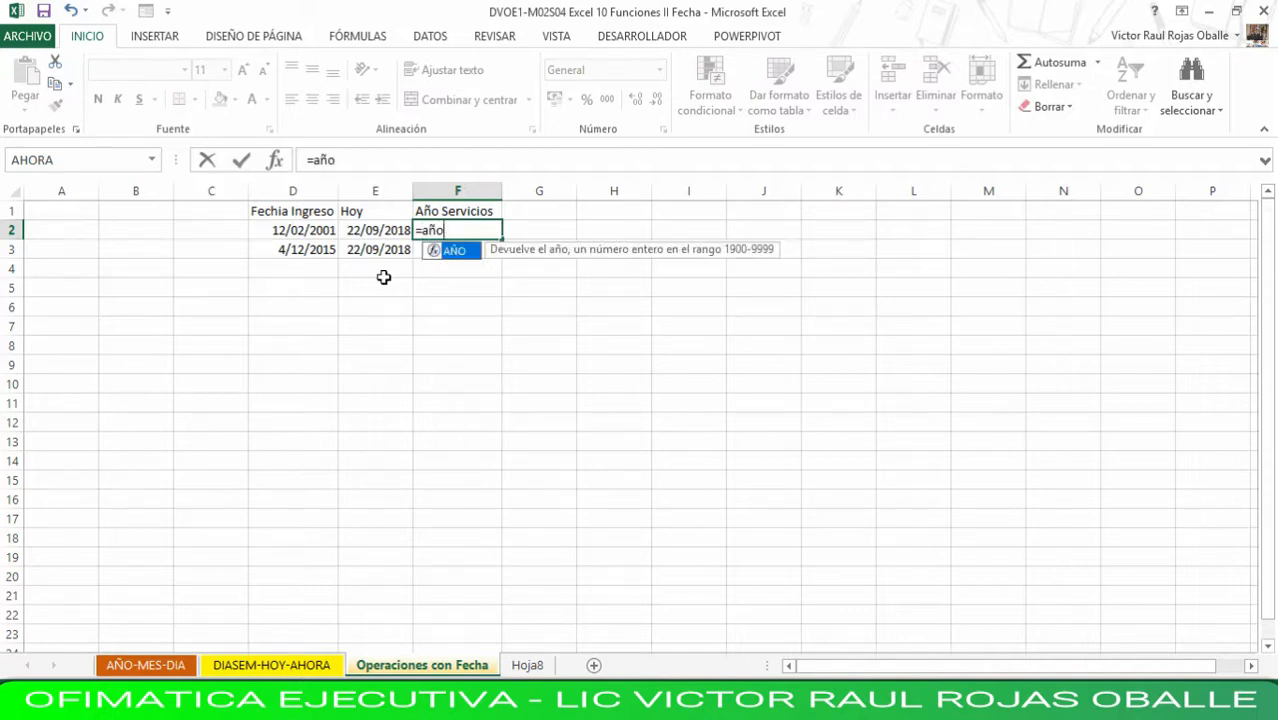
text(()
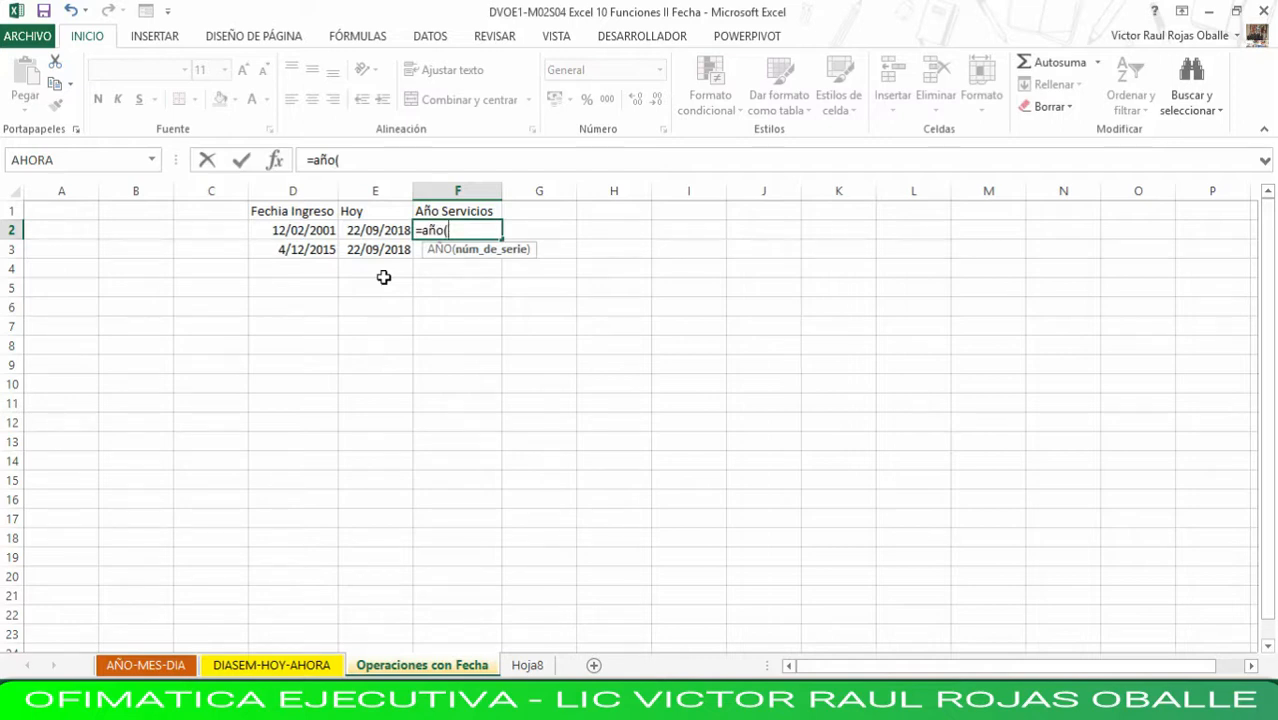
key(Left)
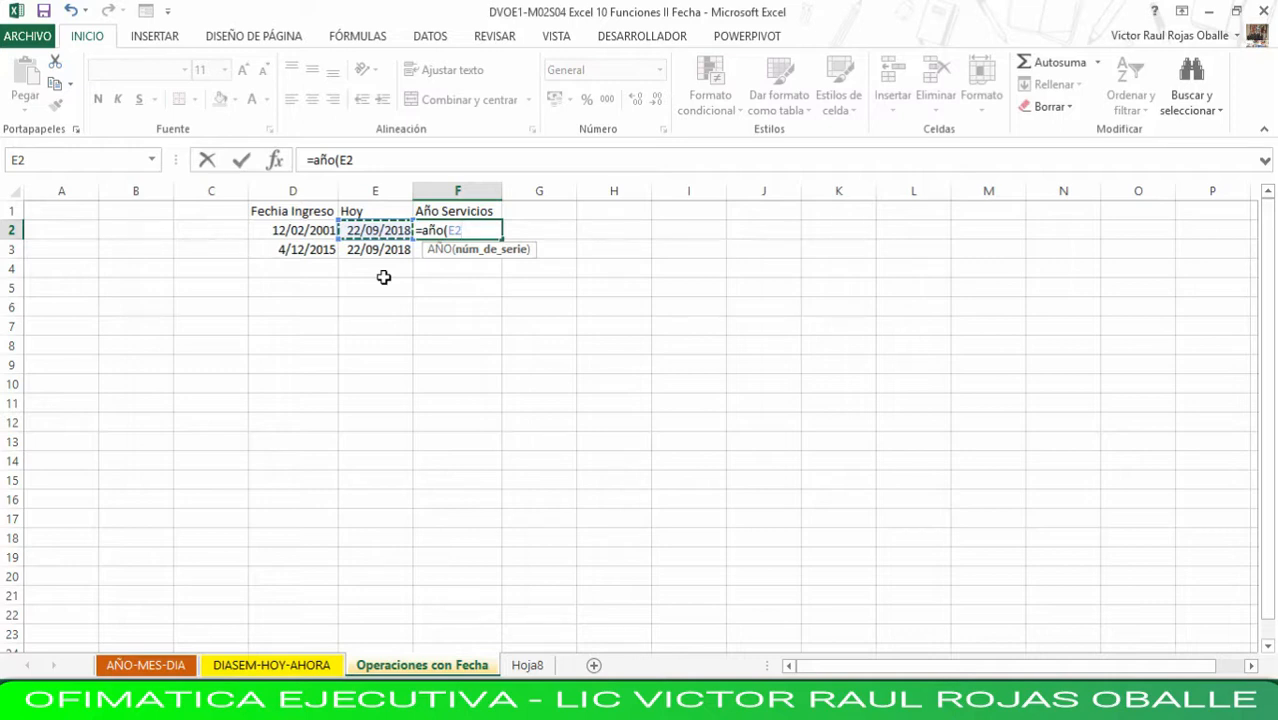
text())
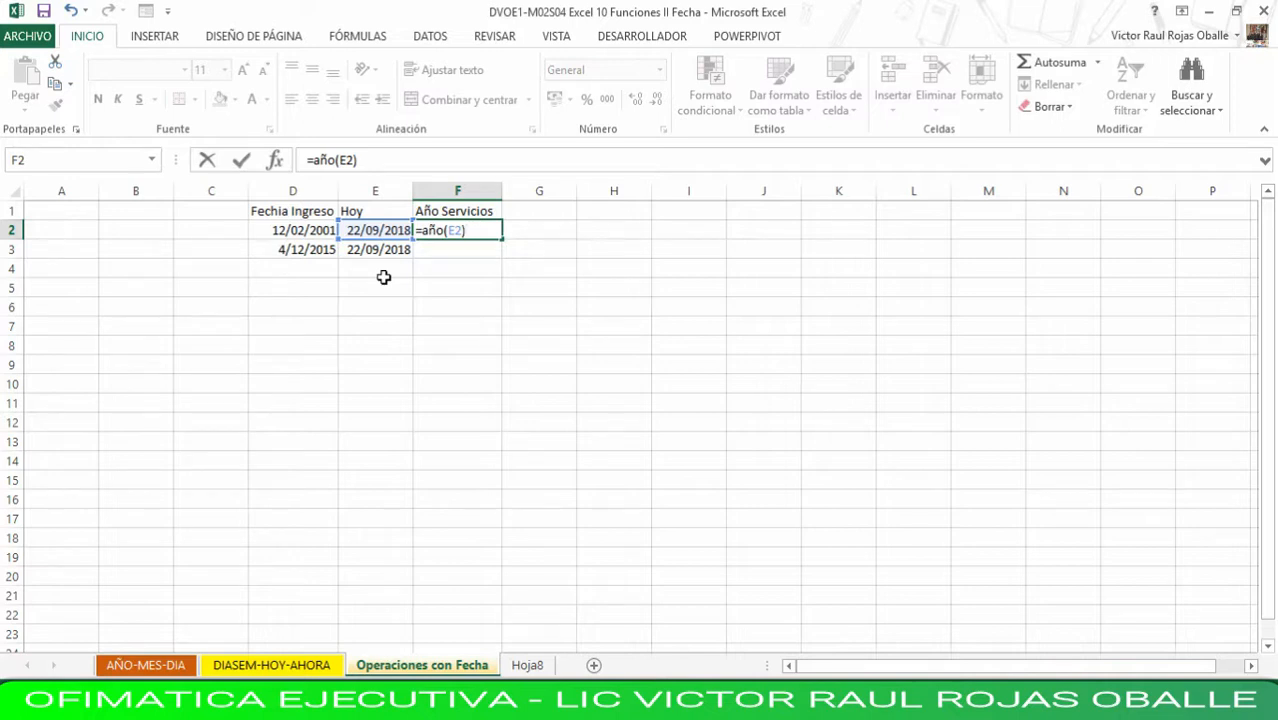
text(-)
text(año)
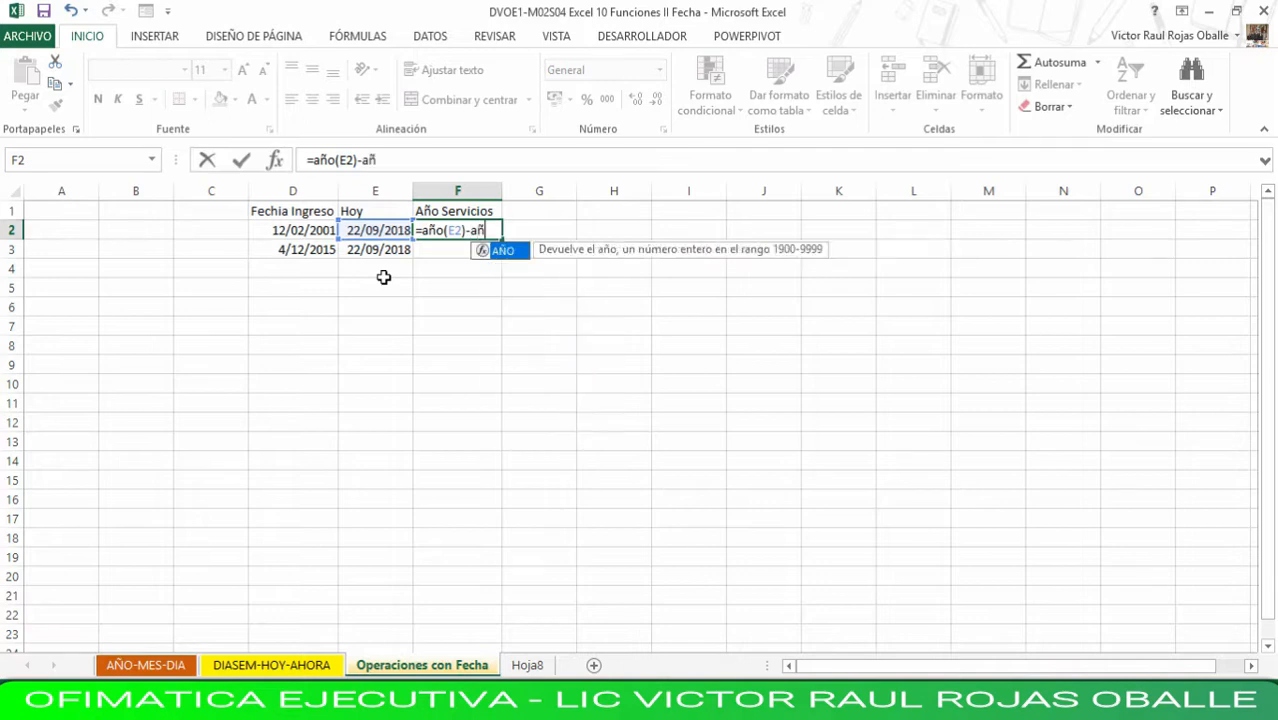
text(()
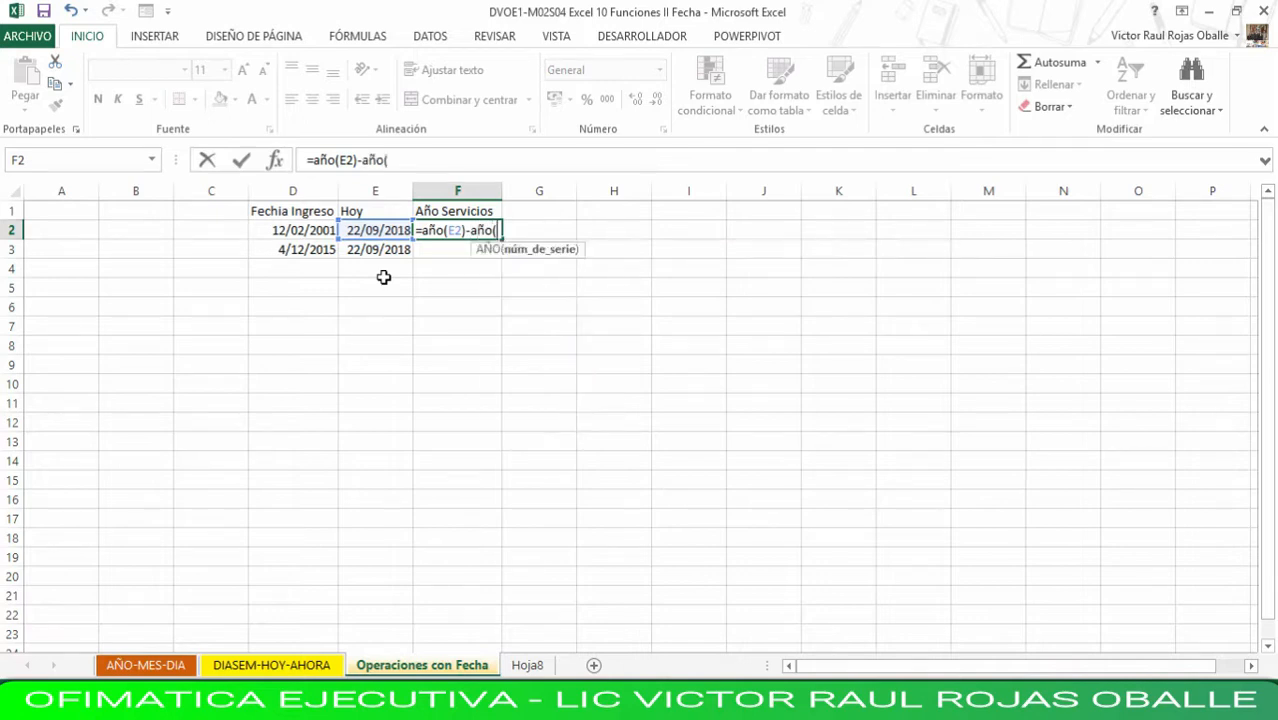
key(Left)
key(Left)
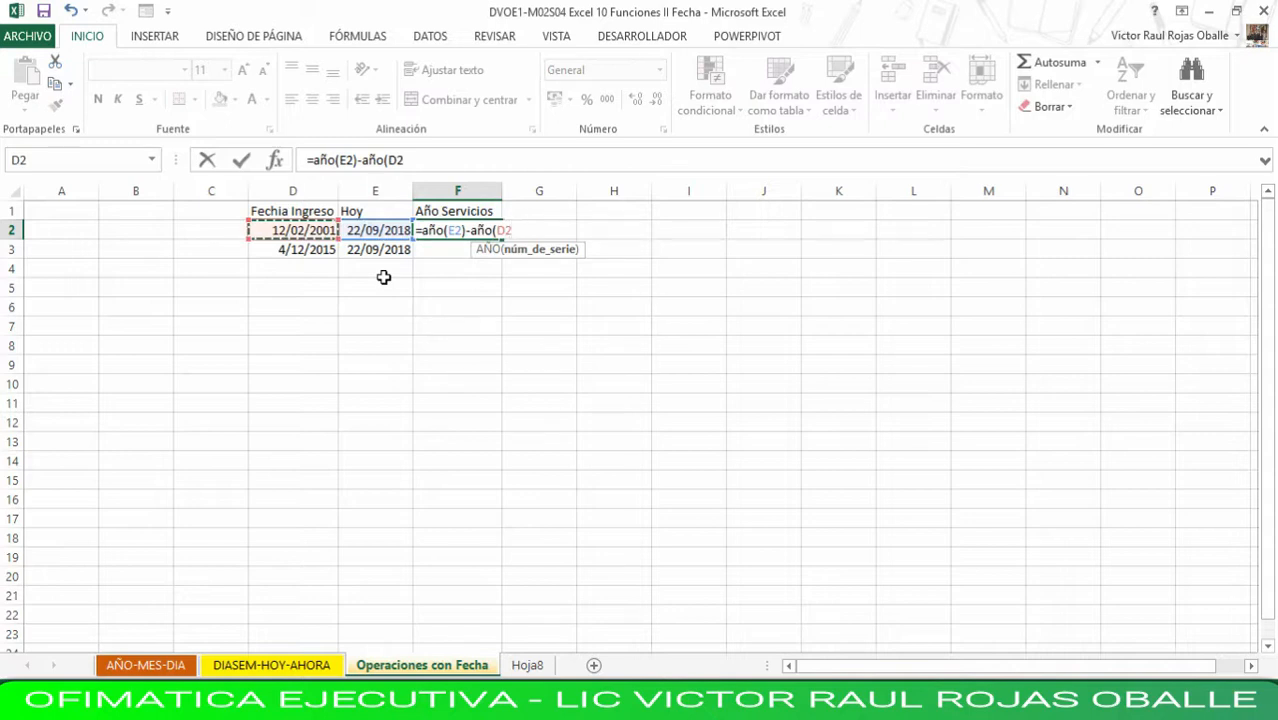
text())
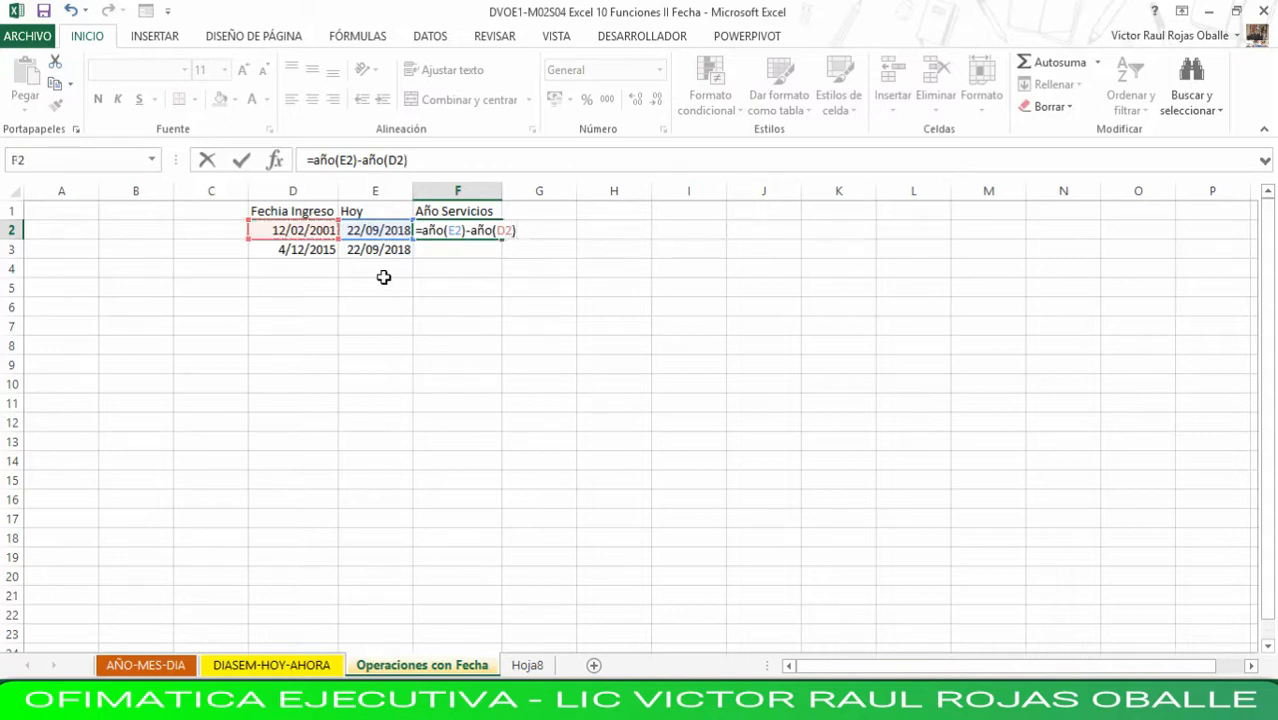
key(Return)
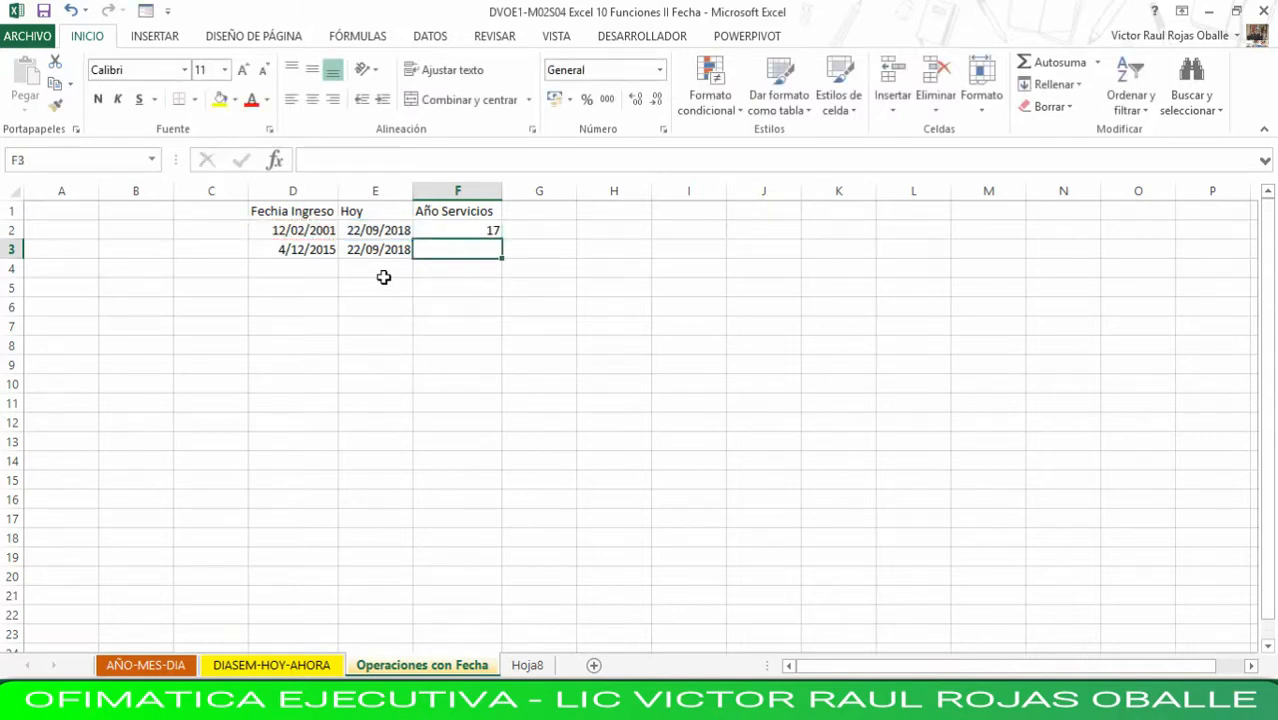
key(Up)
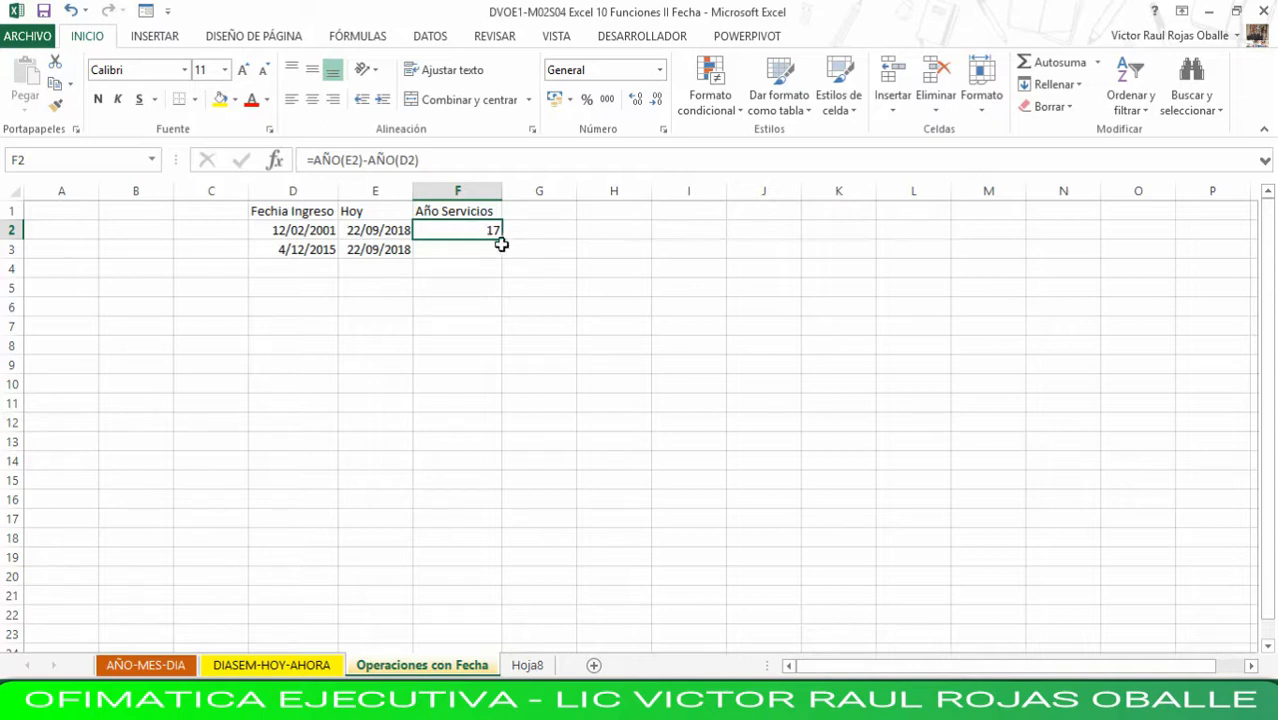
drag(501, 244, 501, 263)
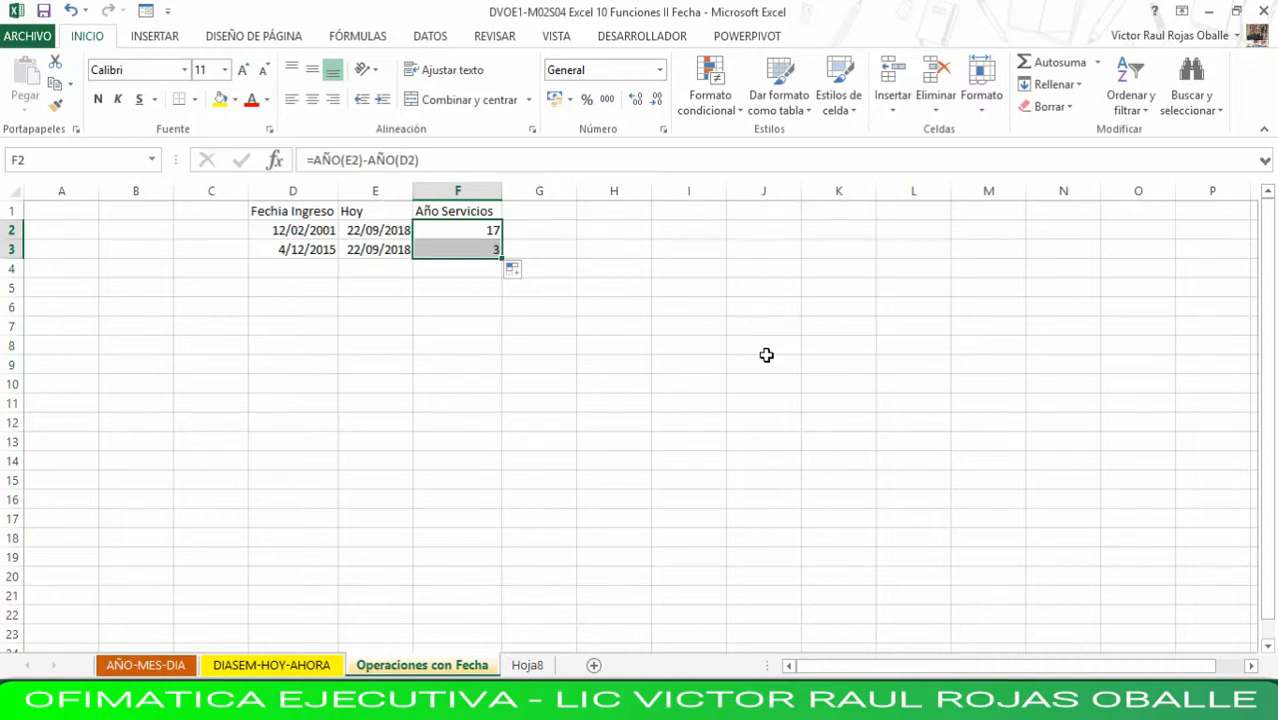
key(Left)
key(Left)
key(Right)
key(Right)
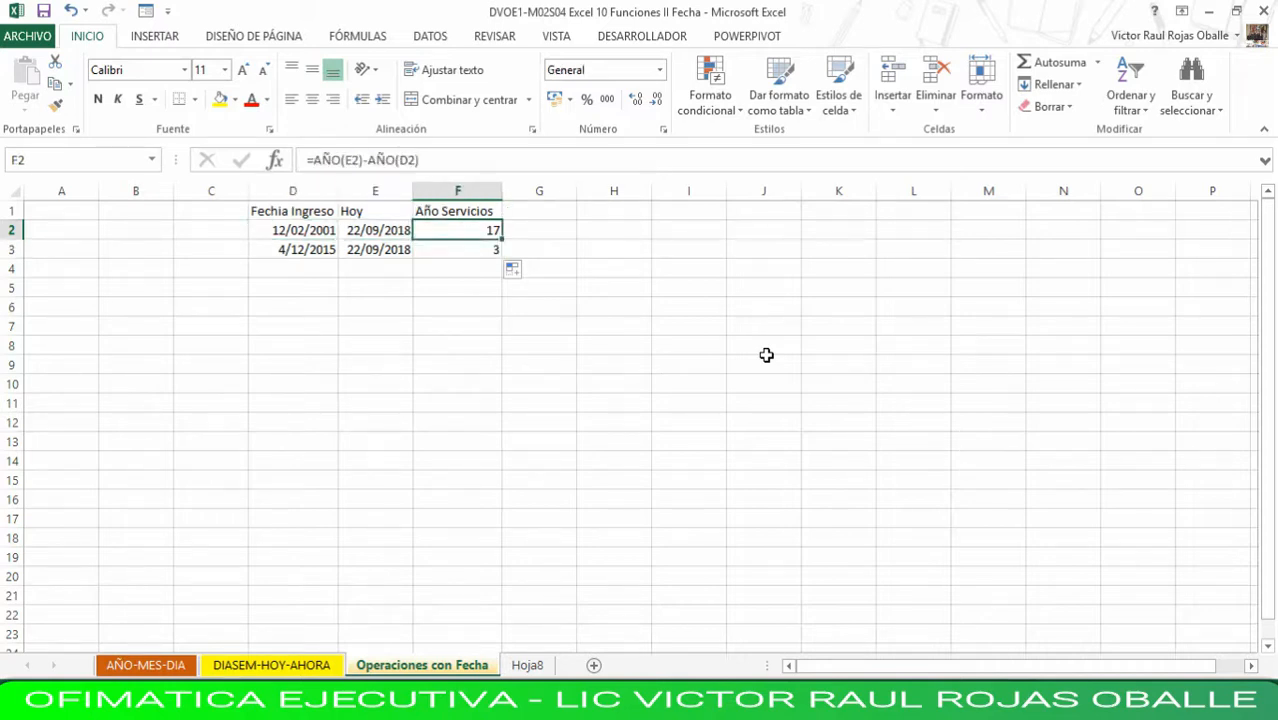
key(Down)
key(Down)
key(Left)
key(Left)
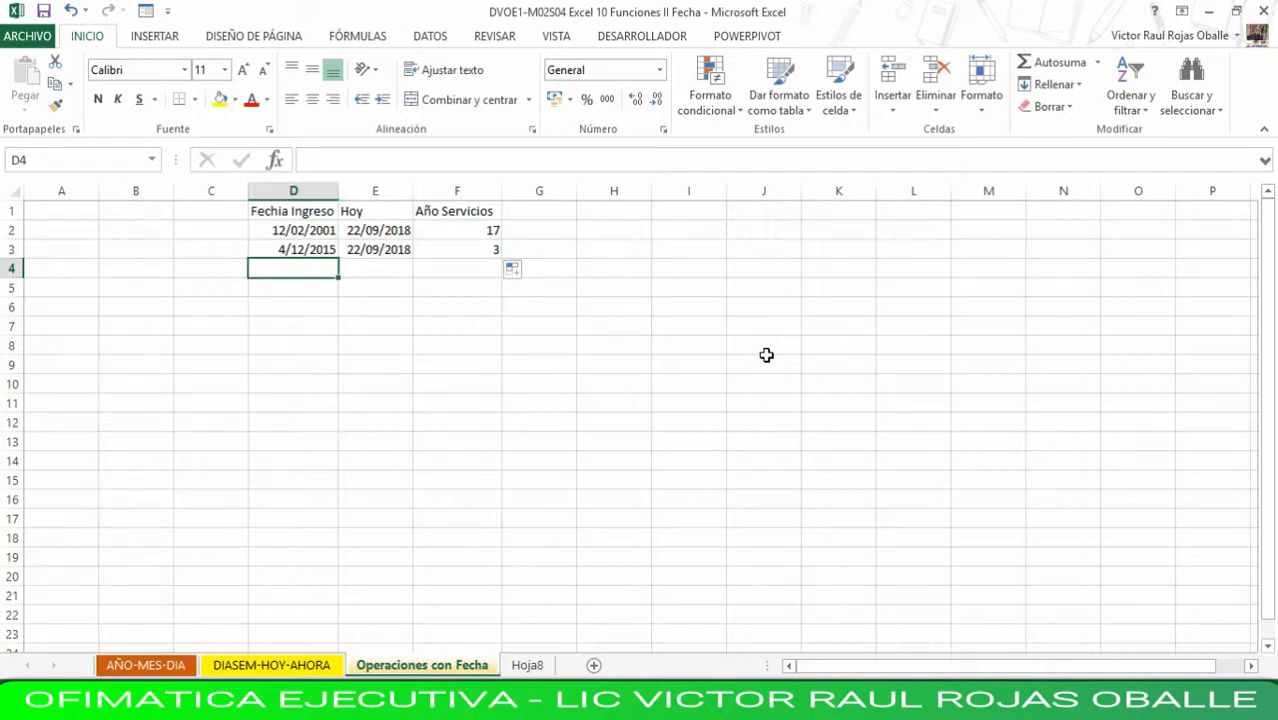
- Enter =E2-D2 in G2 to subtract the first entry date from the Hoy date
key(Right)
key(Right)
key(Right)
key(Up)
key(Up)
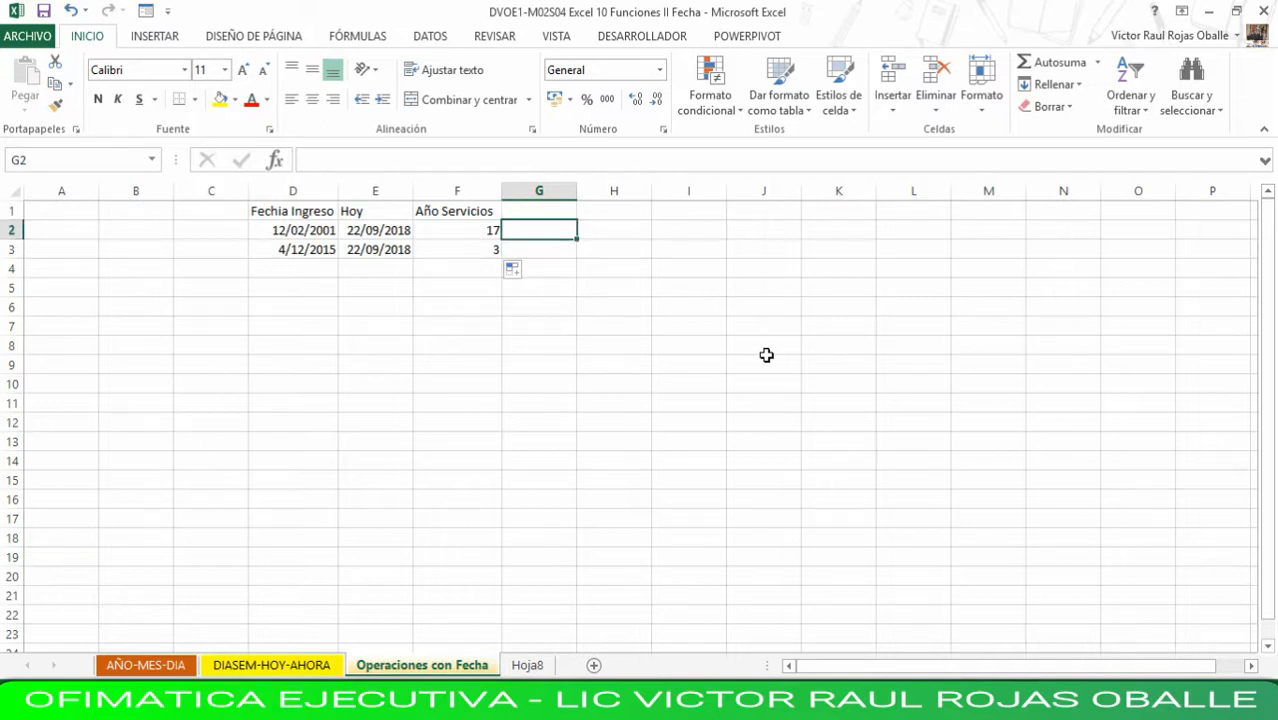
text(=)
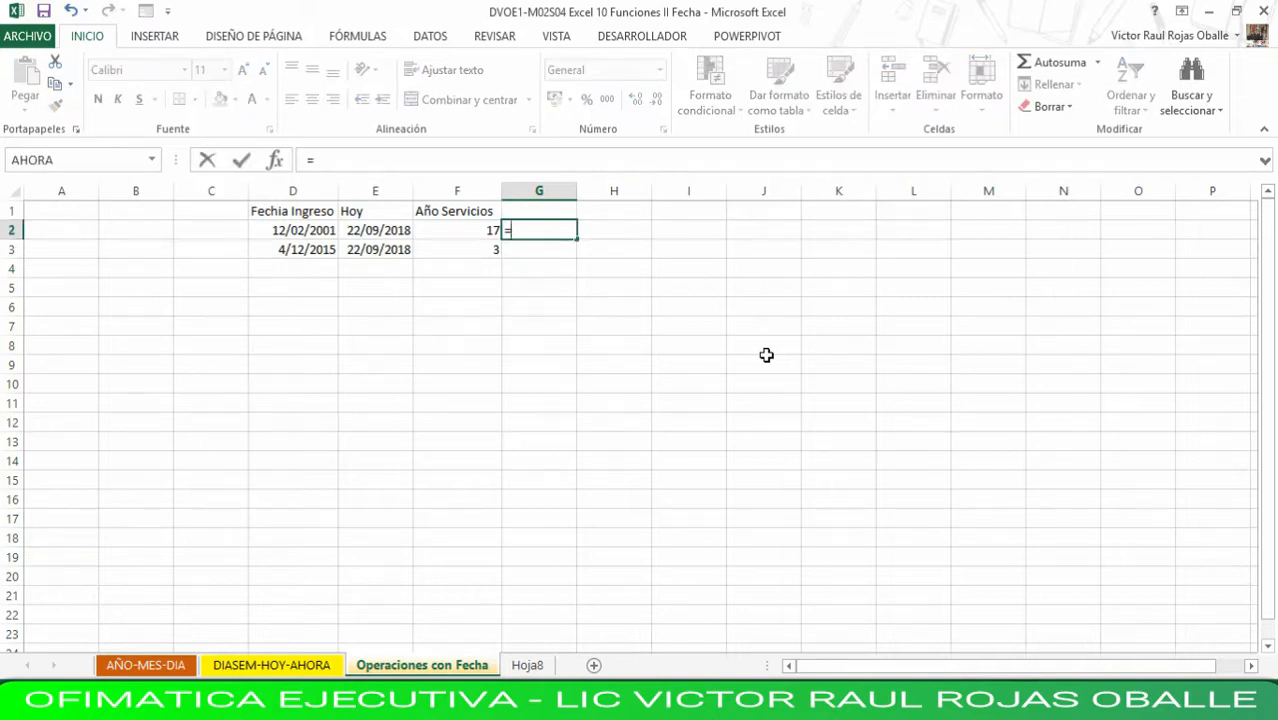
key(Left)
key(Left)
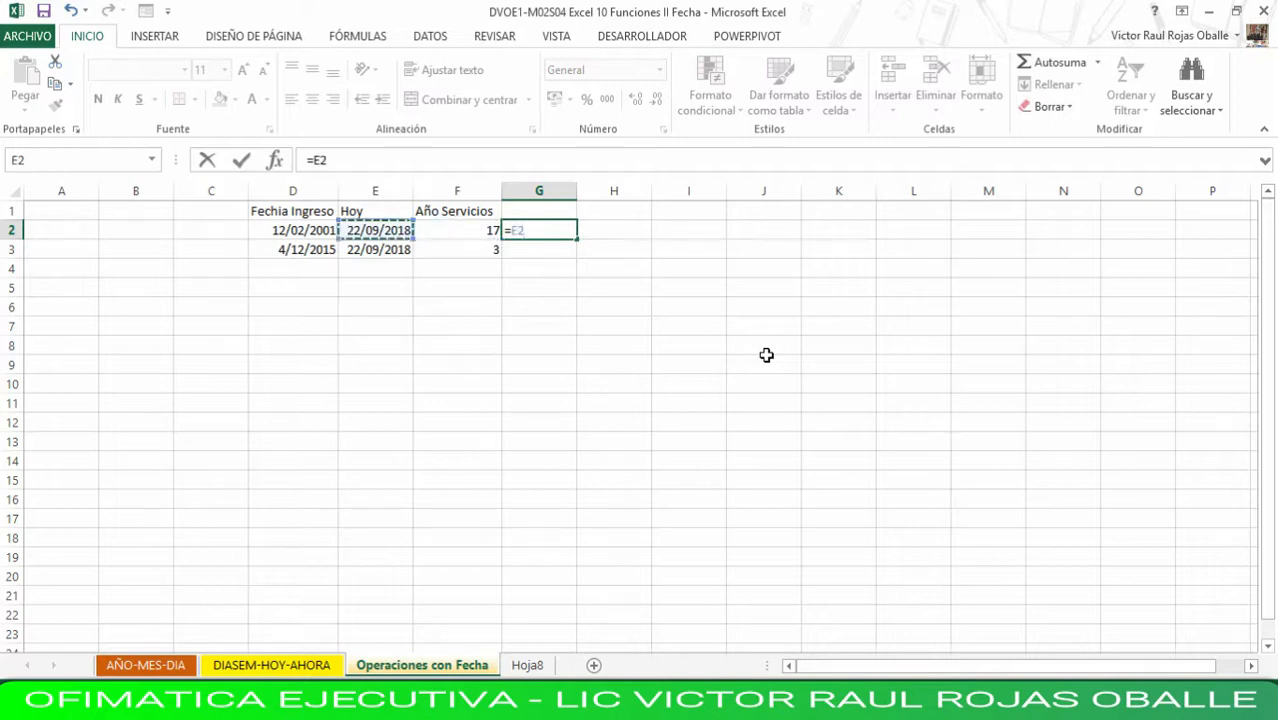
text(-)
key(Left)
key(Left)
key(Left)
key(Return)
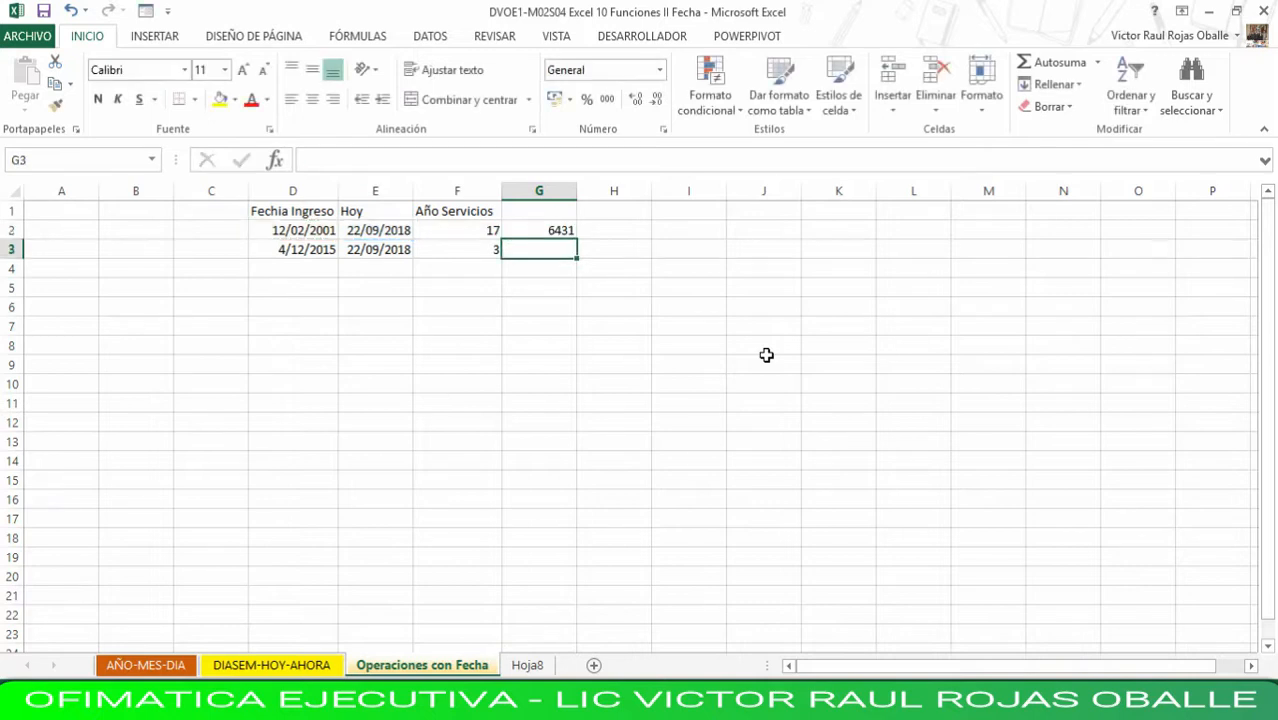
- Enter the label Sale in D6, below the years-of-service table
key(Up)
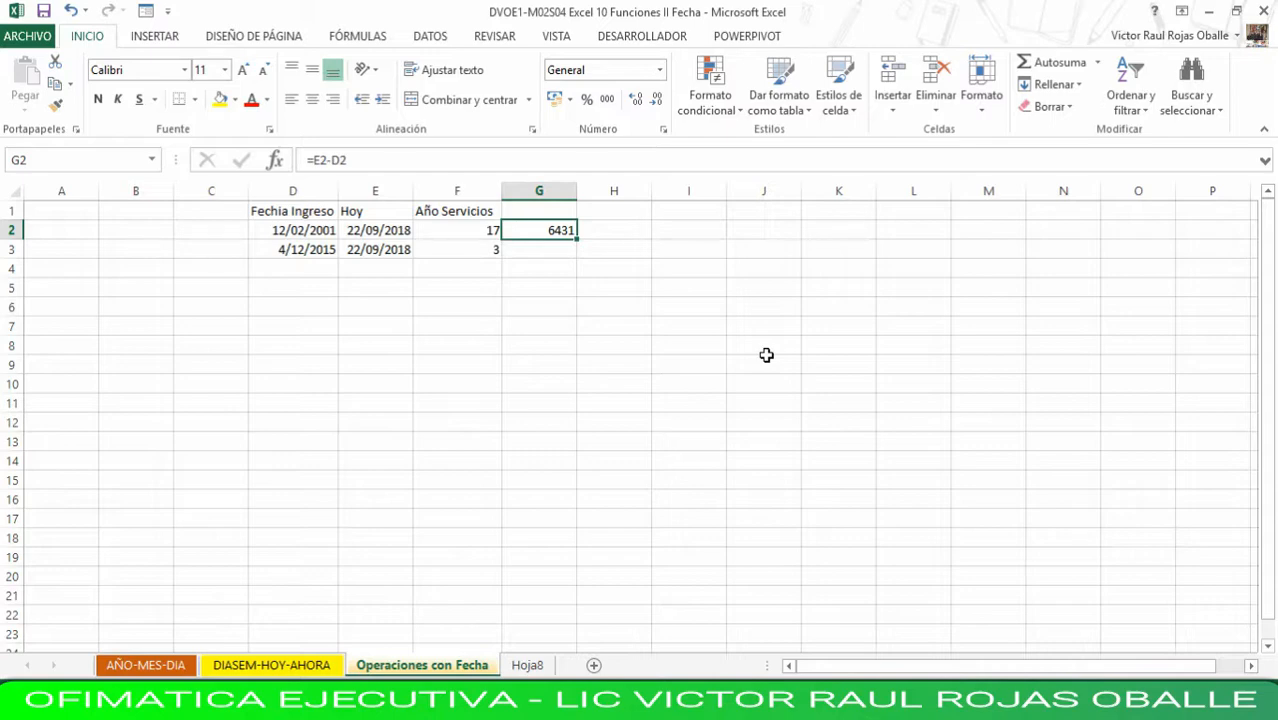
key(Down)
key(Down)
key(Down)
key(Down)
key(Left)
key(Left)
key(Left)
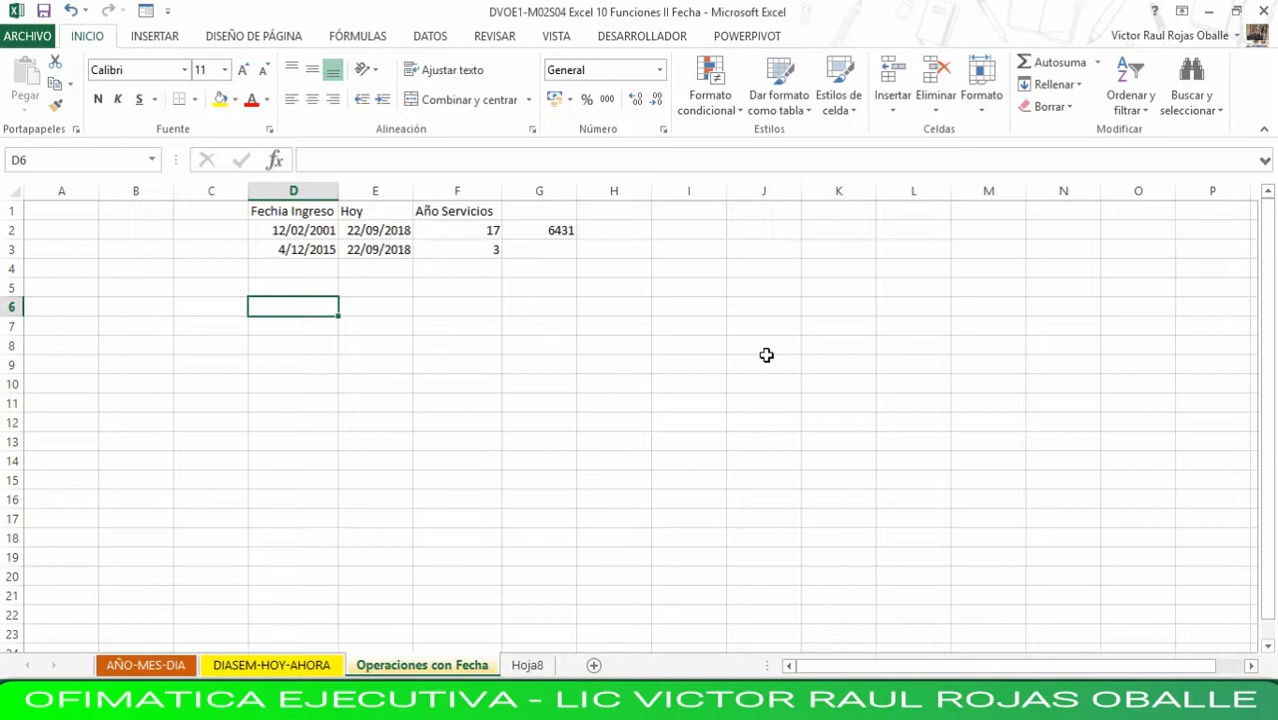
text(S)
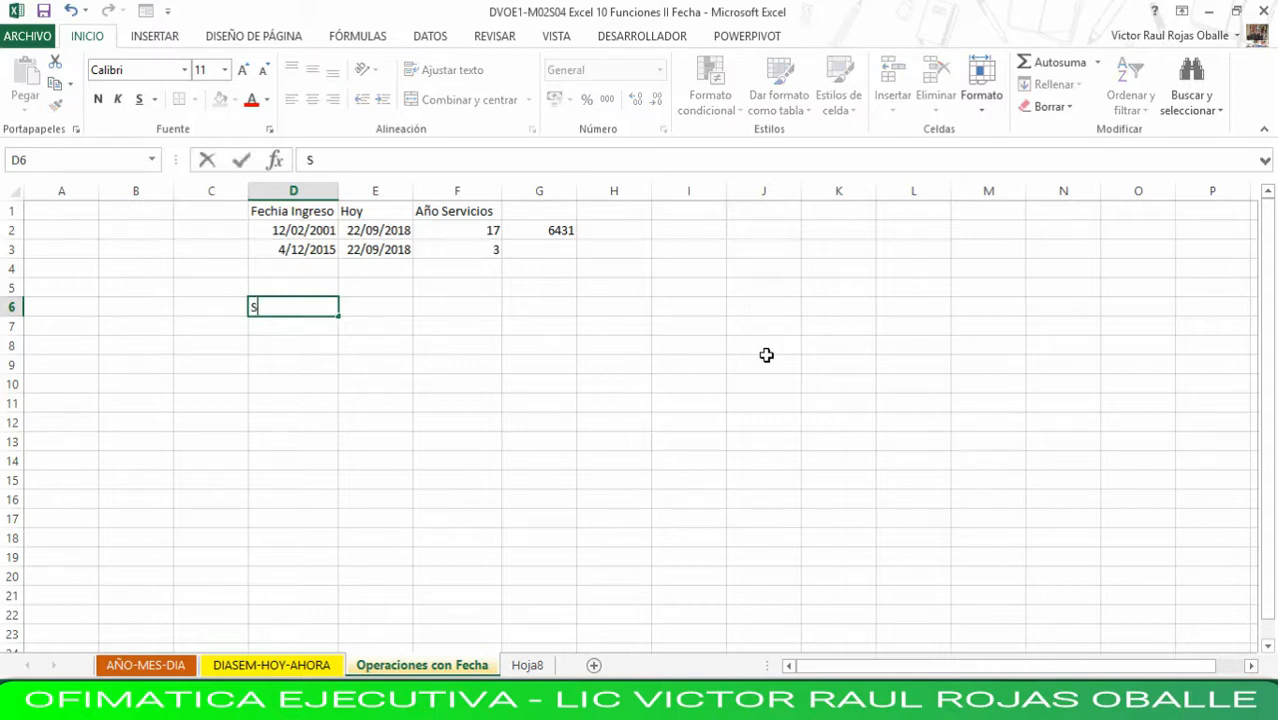
text(ale)
key(Tab)
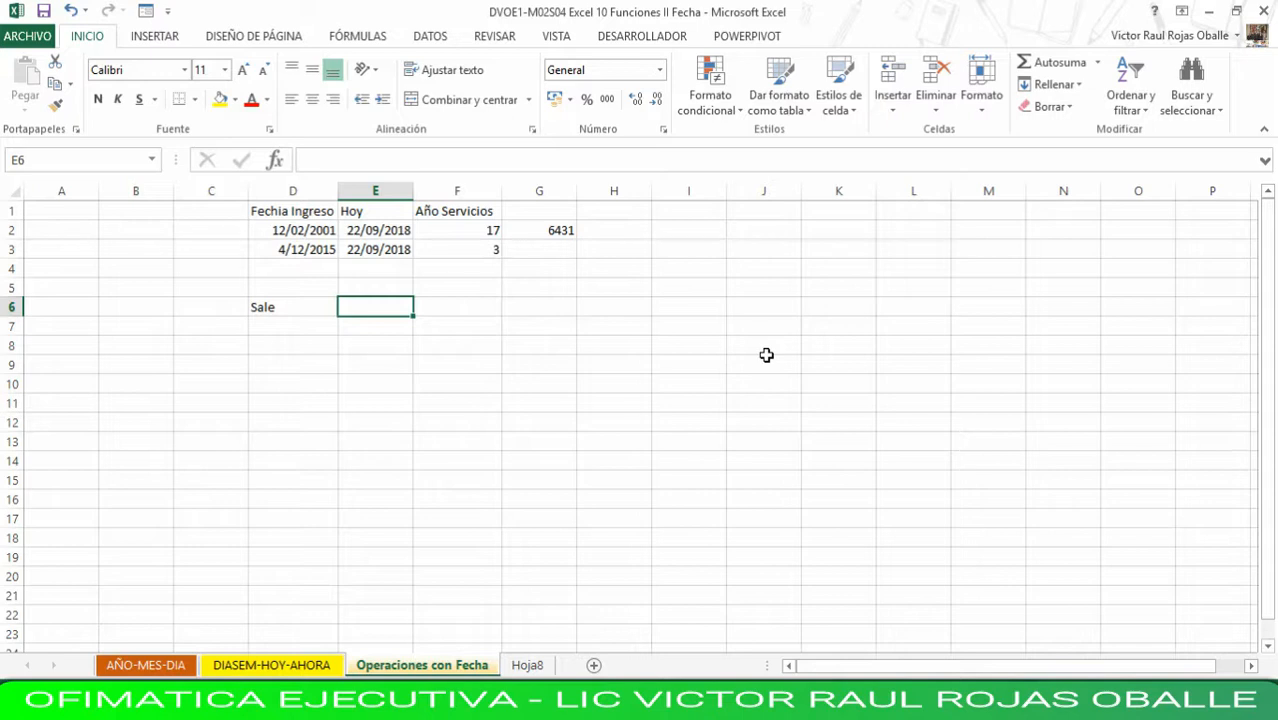
- Enter the departure date 20/8/2018 in E6, next to the Sale label
text(20/)
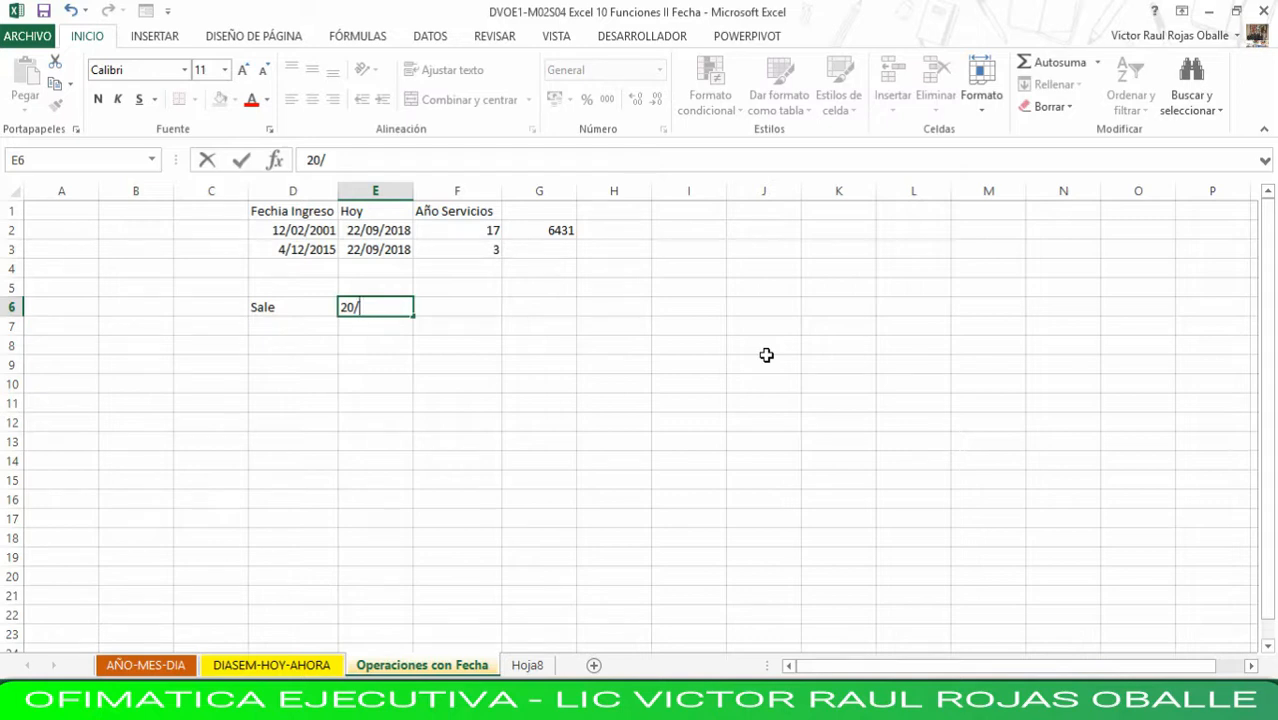
text(08/2018)
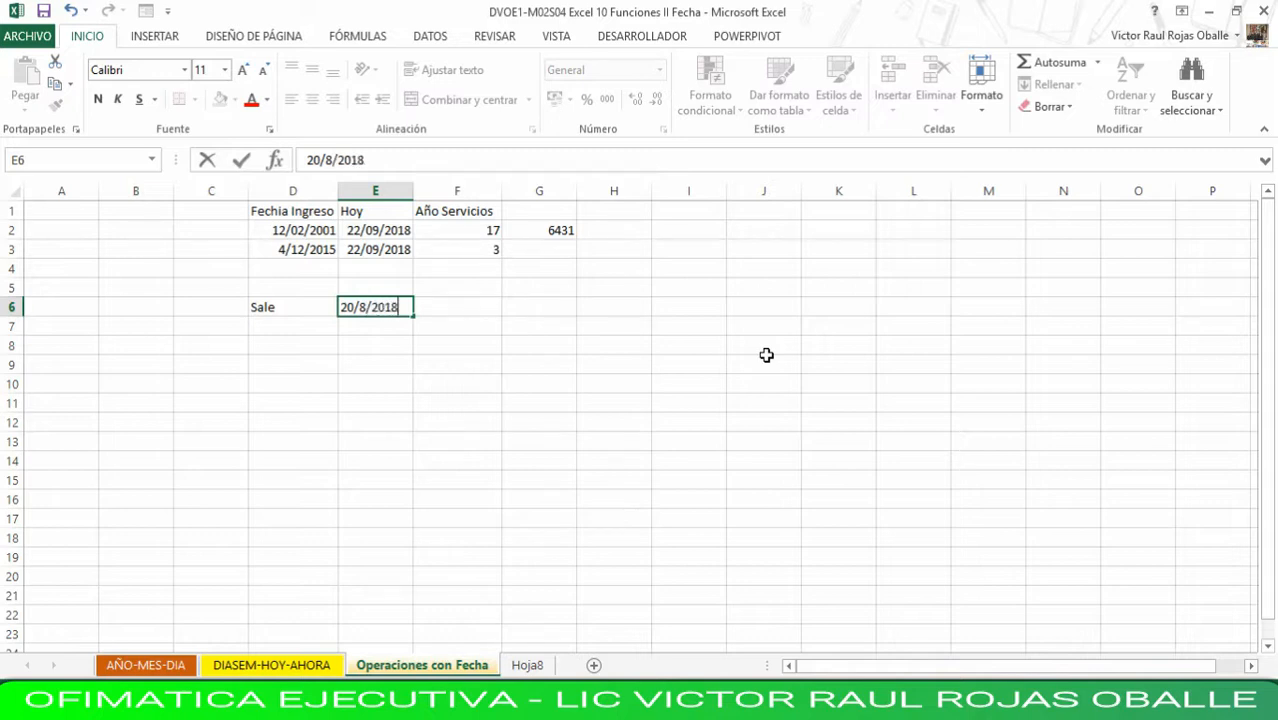
key(Return)
- Enter the label Retorna in D7 and the return date 20/09/2018 in E7
key(Left)
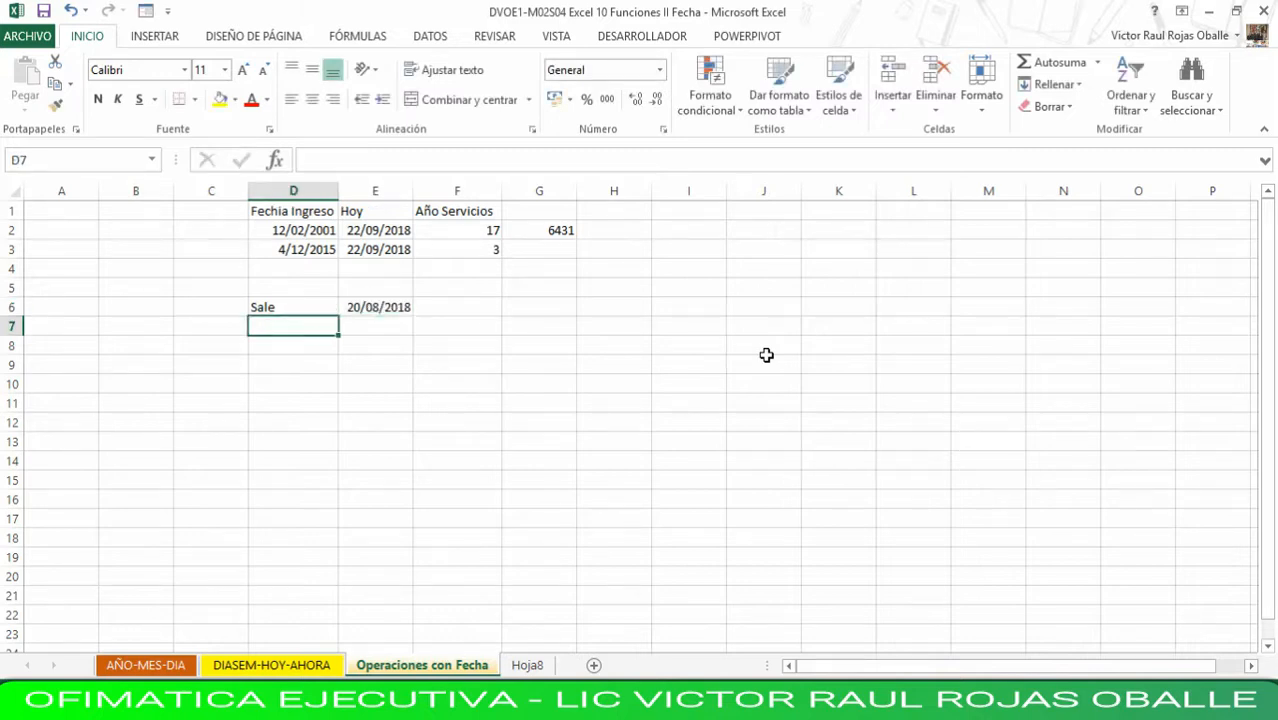
text(Retor)
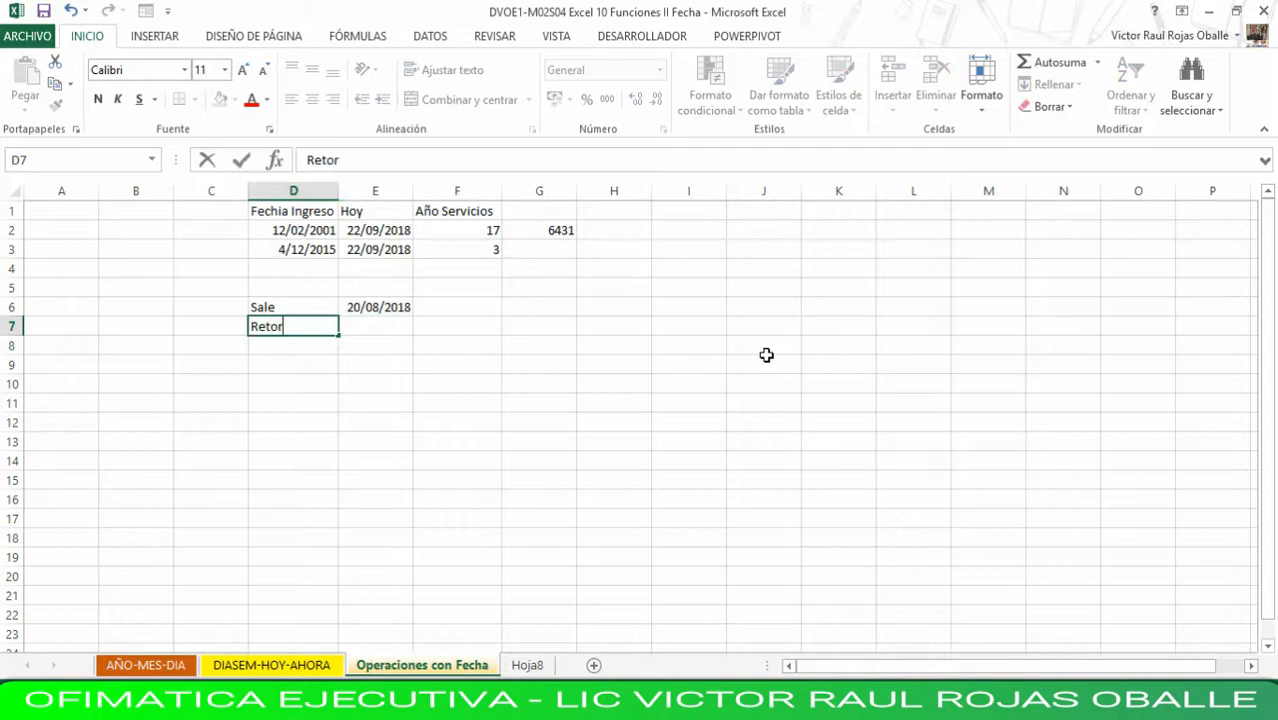
text(na)
key(Right)
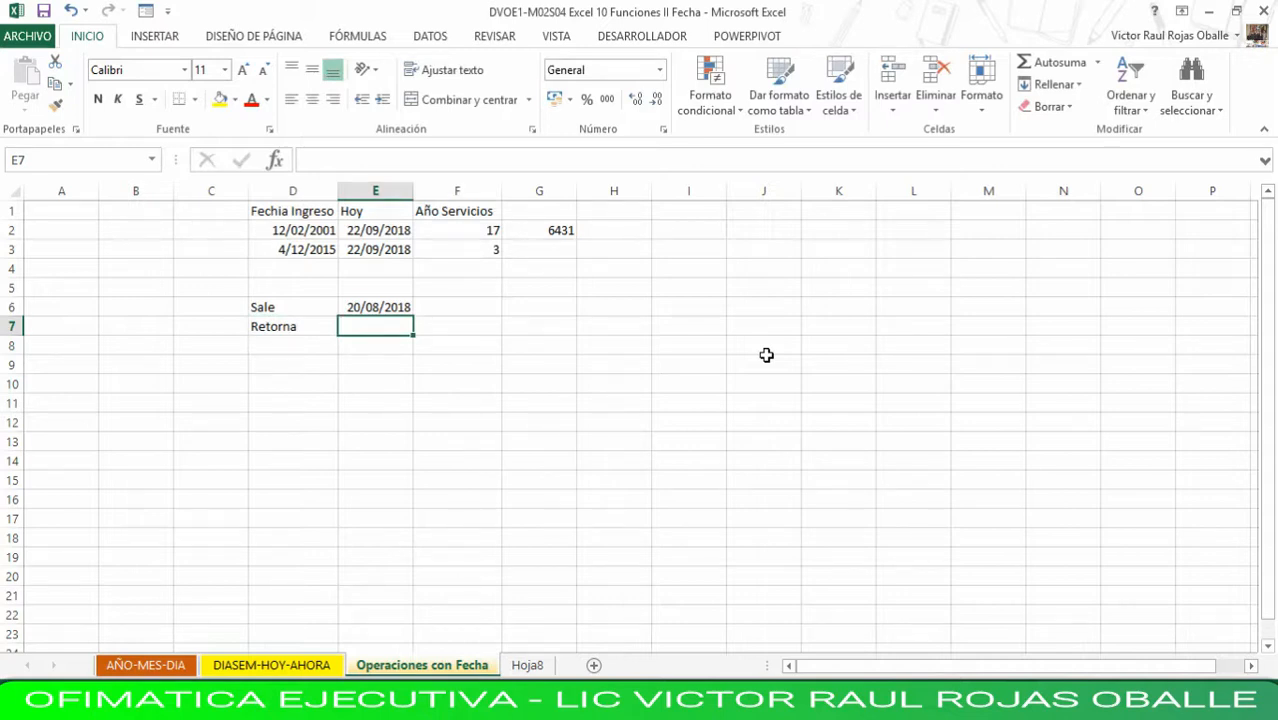
text(20)
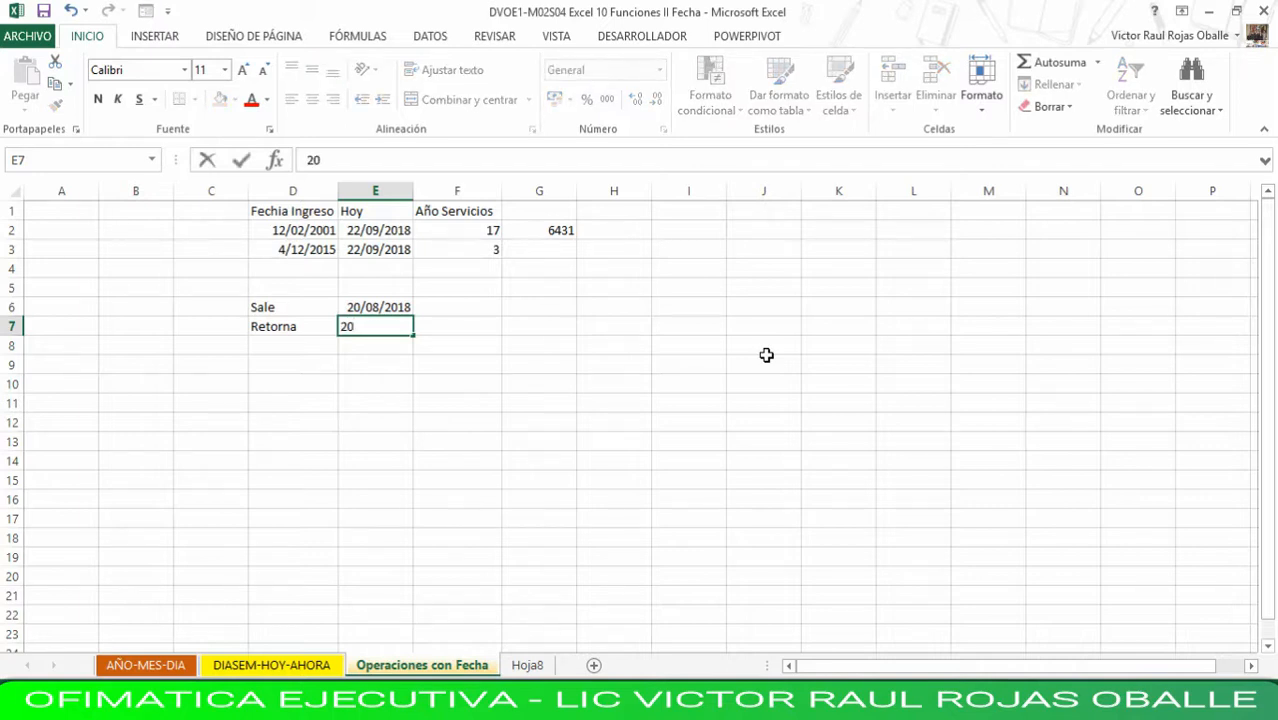
text(/09/2018)
key(Return)
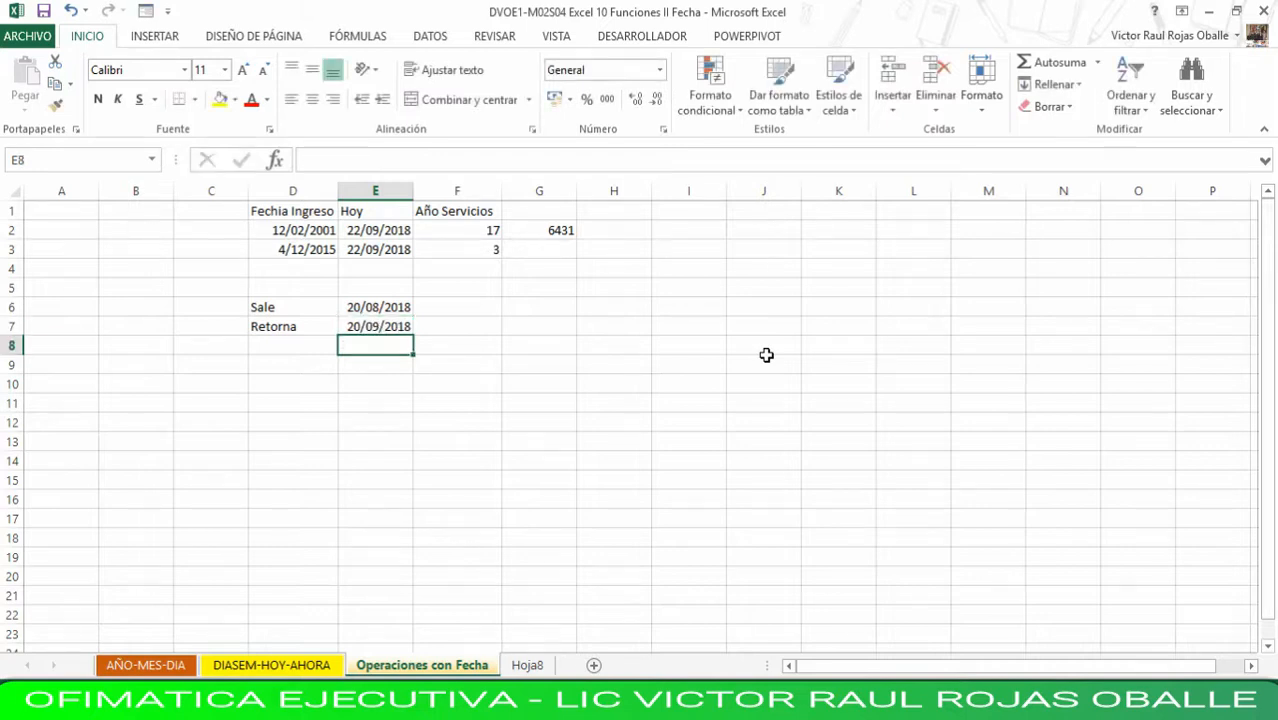
- Label D8 as Dias and calculate the days between the two dates in E8 with =E7-E6
key(Left)
text(Dias)
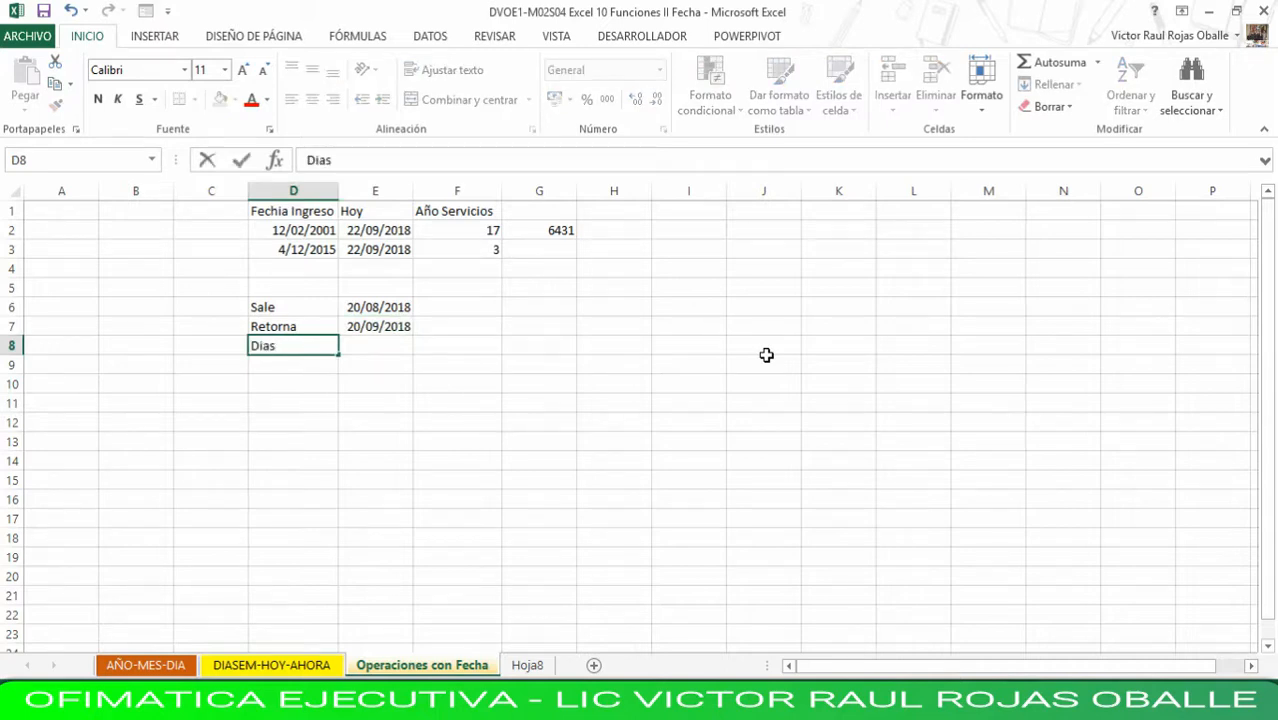
key(Right)
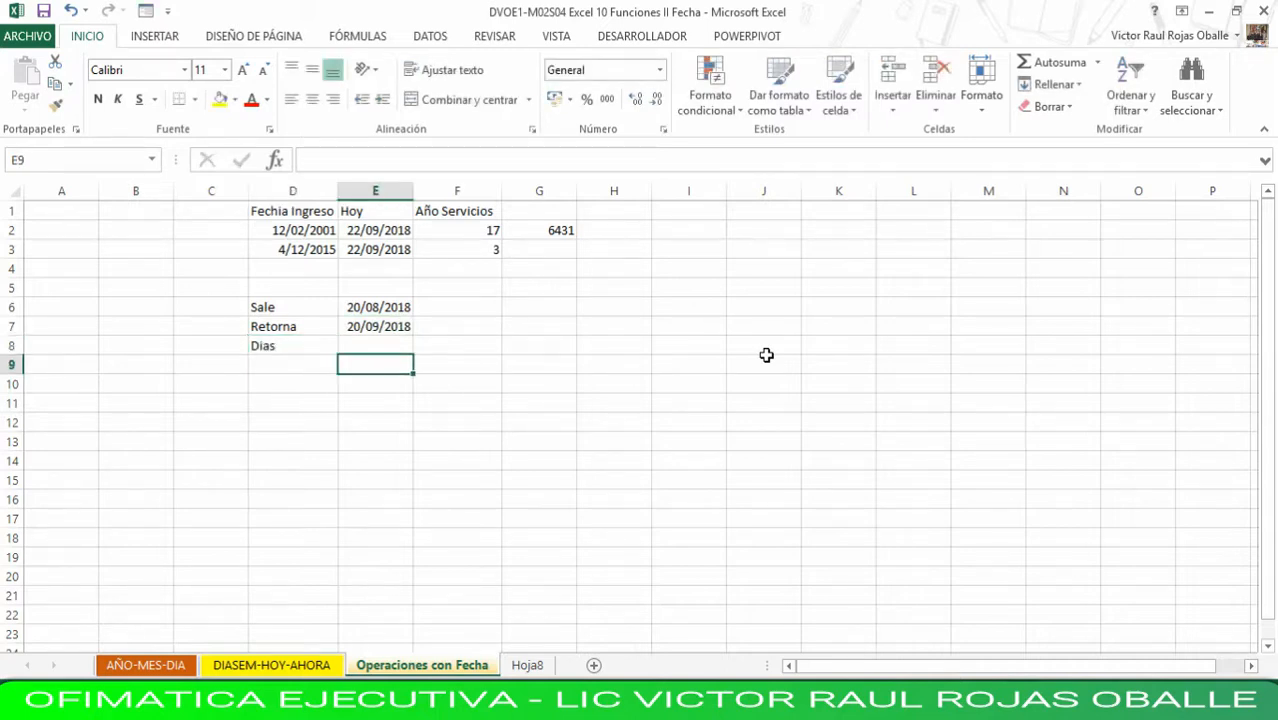
text(=)
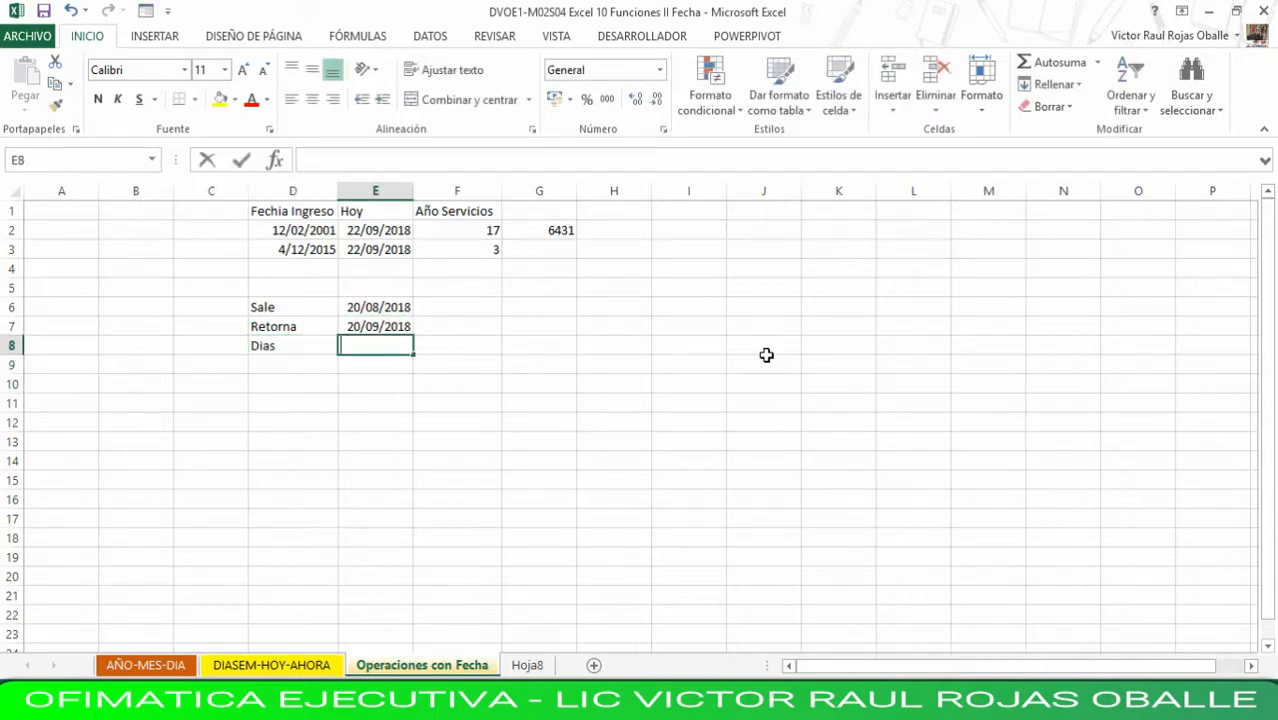
key(Up)
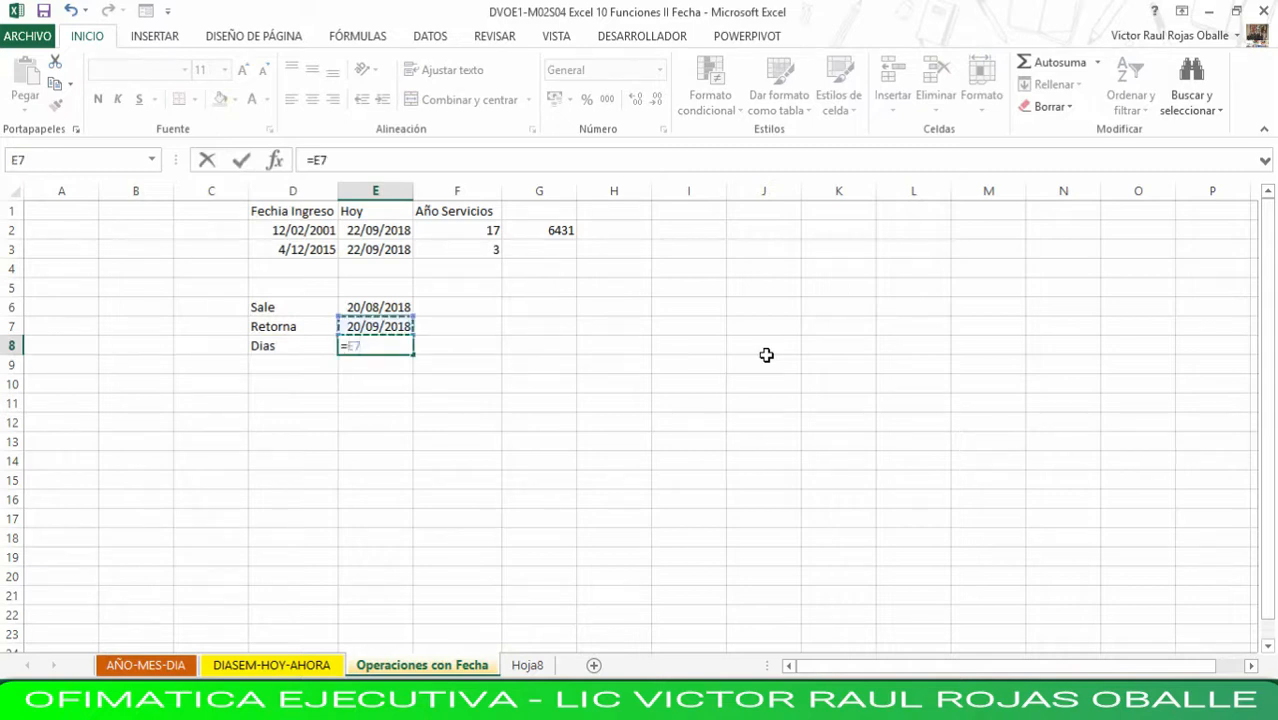
text(-)
key(Up)
key(Up)
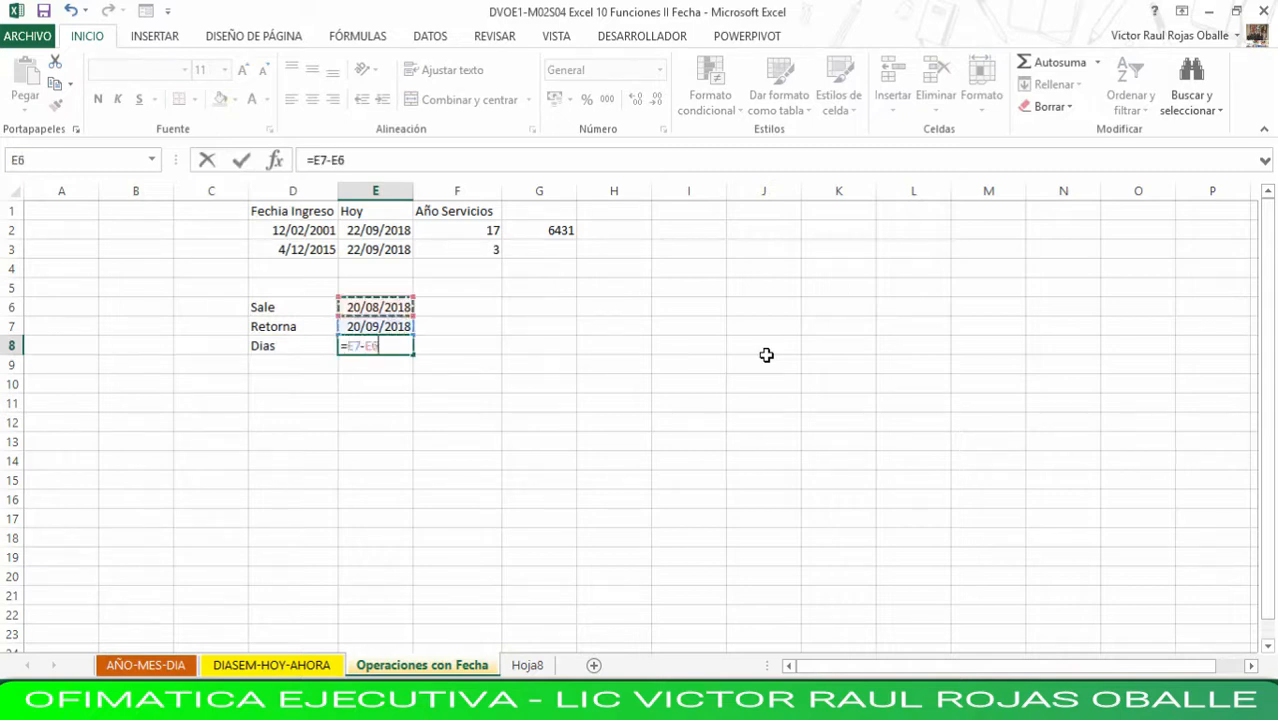
key(Return)
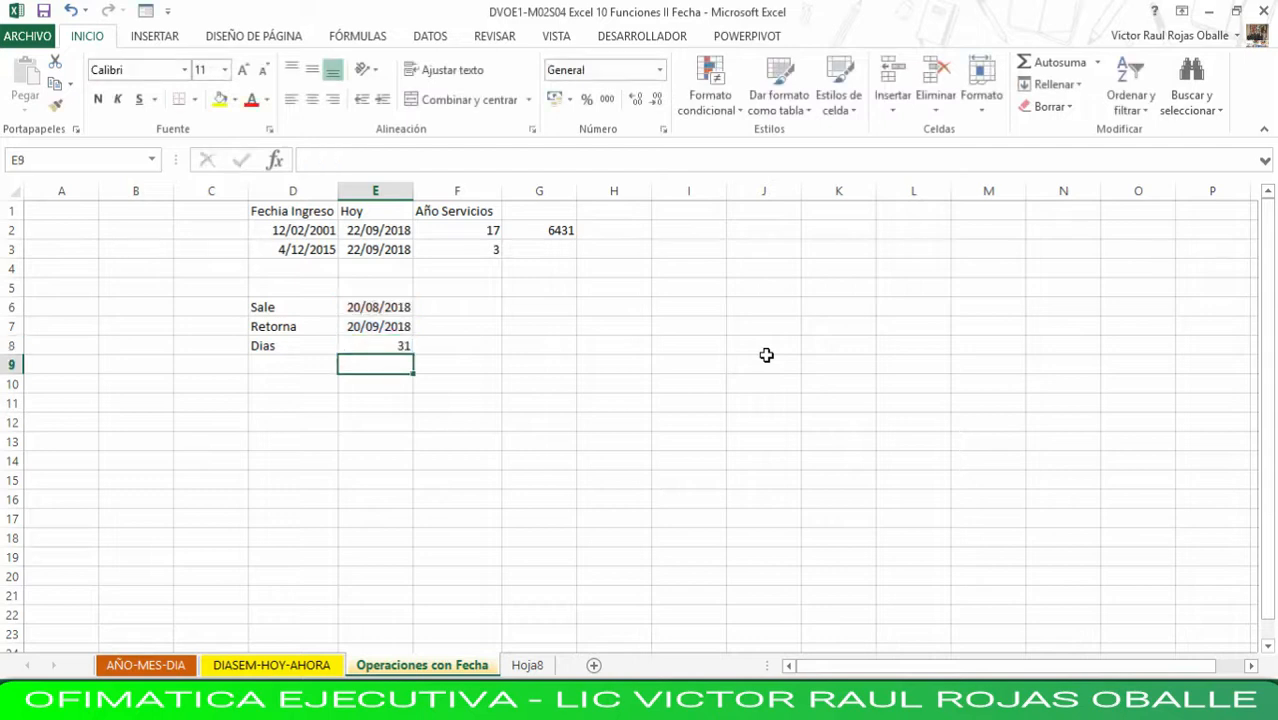
- Change the Retorna date in E7 to 22/09/2018
key(Up)
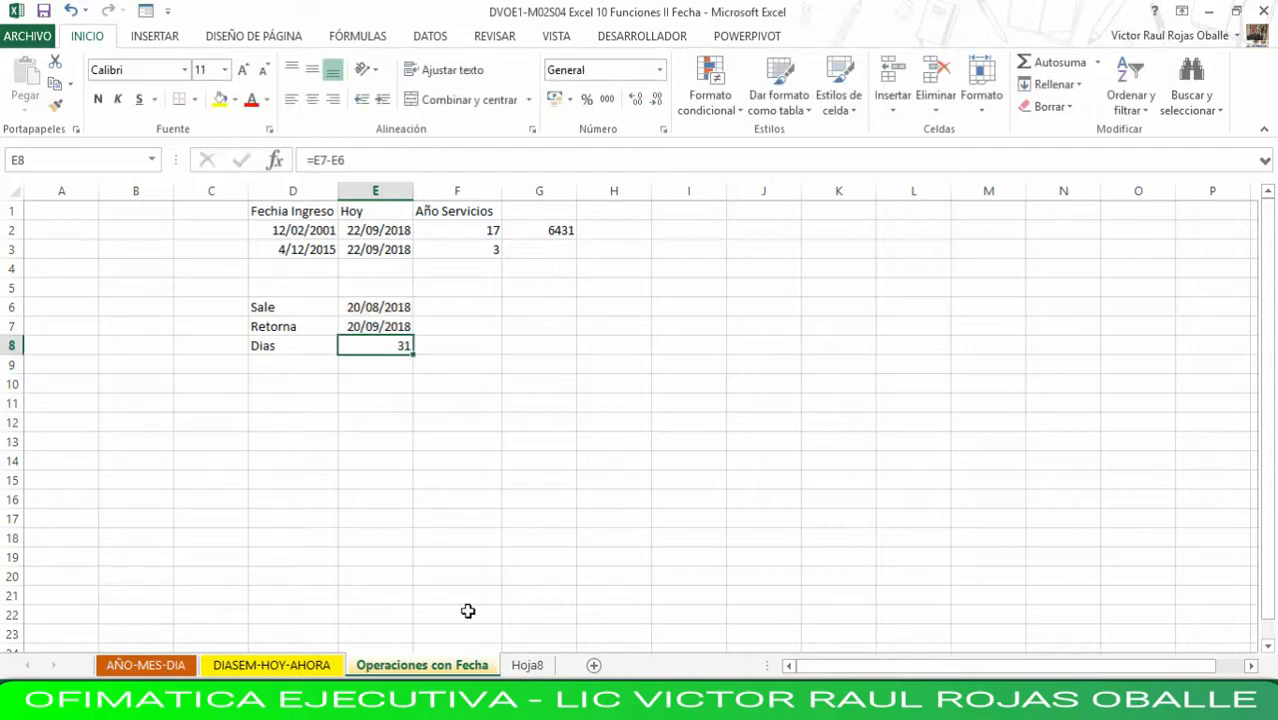
click(345, 325)
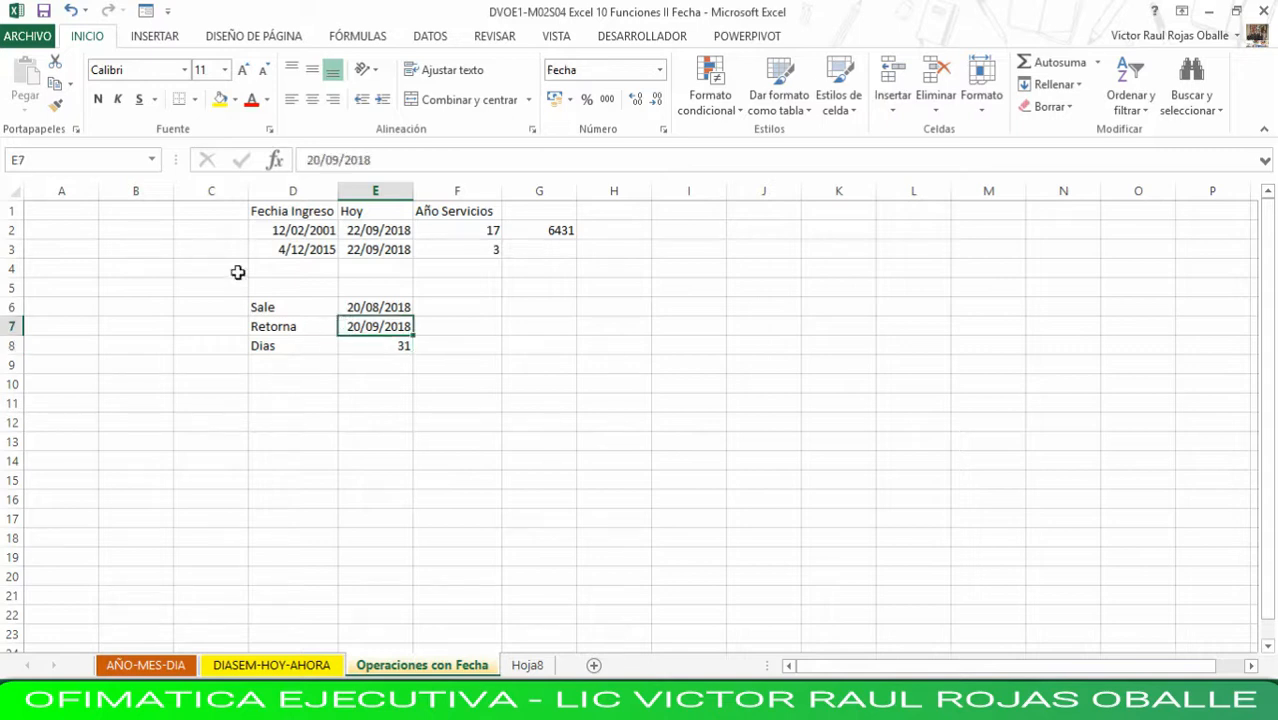
click(320, 160)
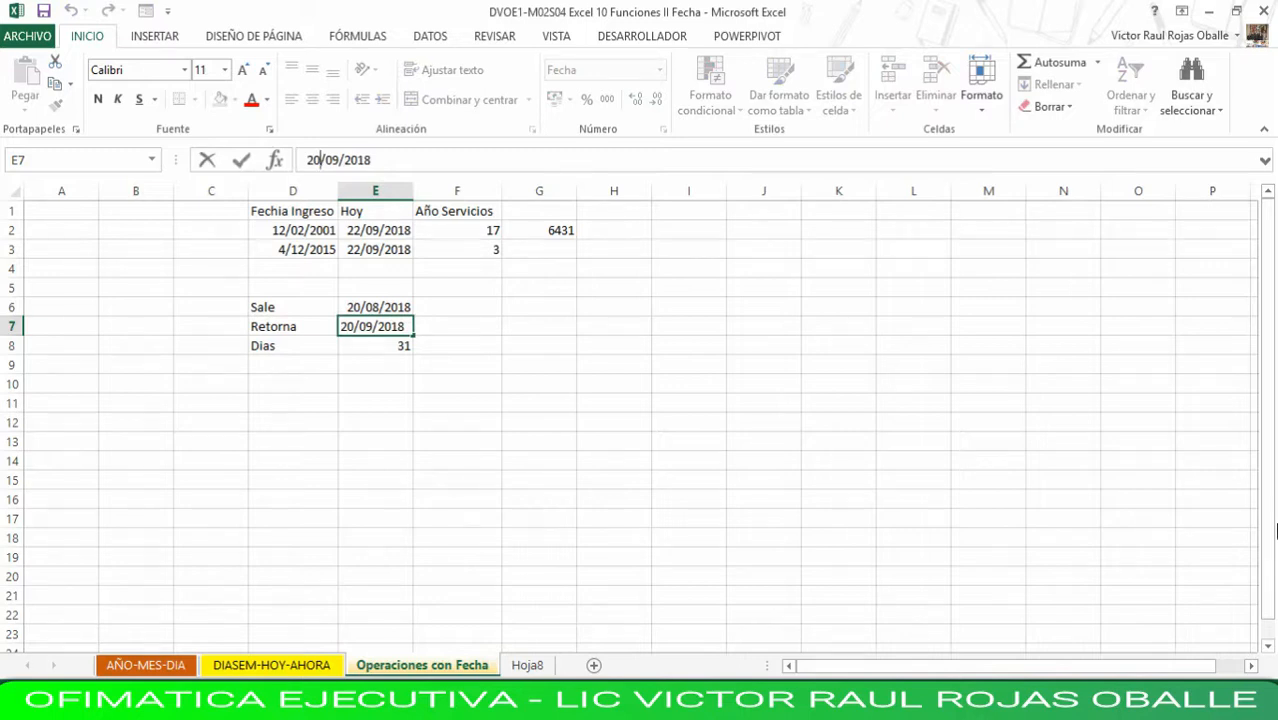
key(BackSpace)
key(BackSpace)
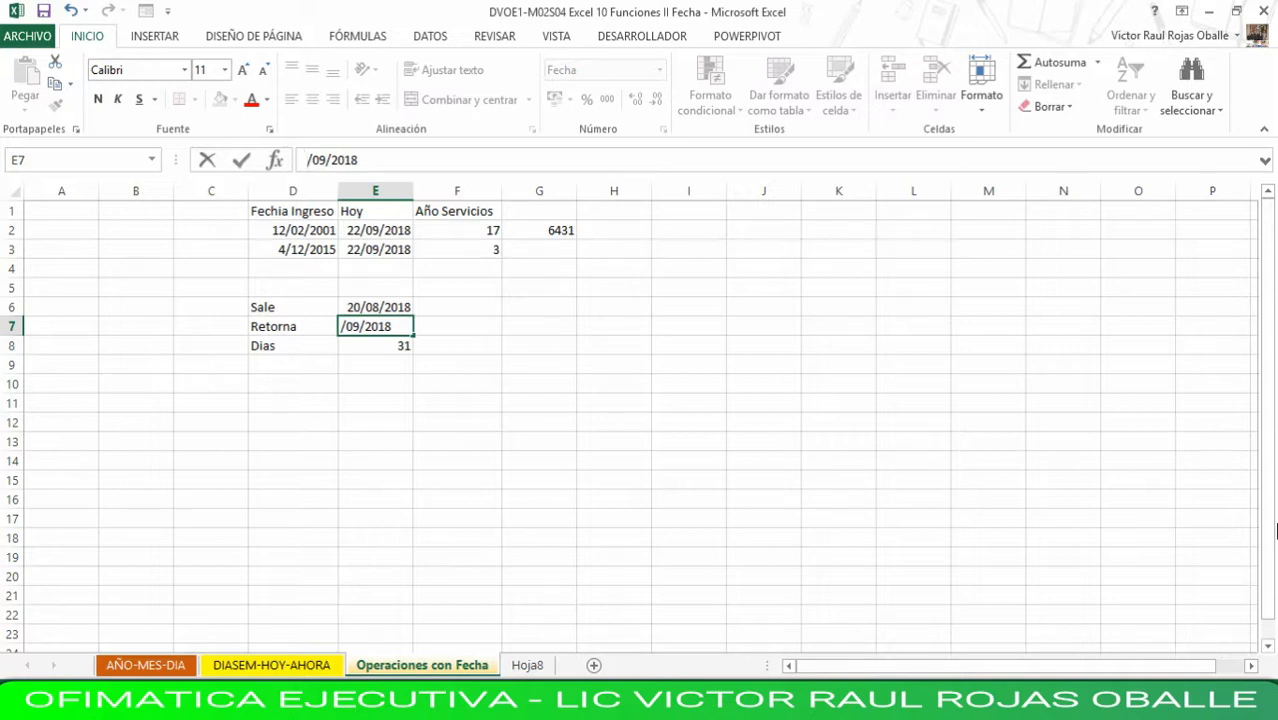
text(22)
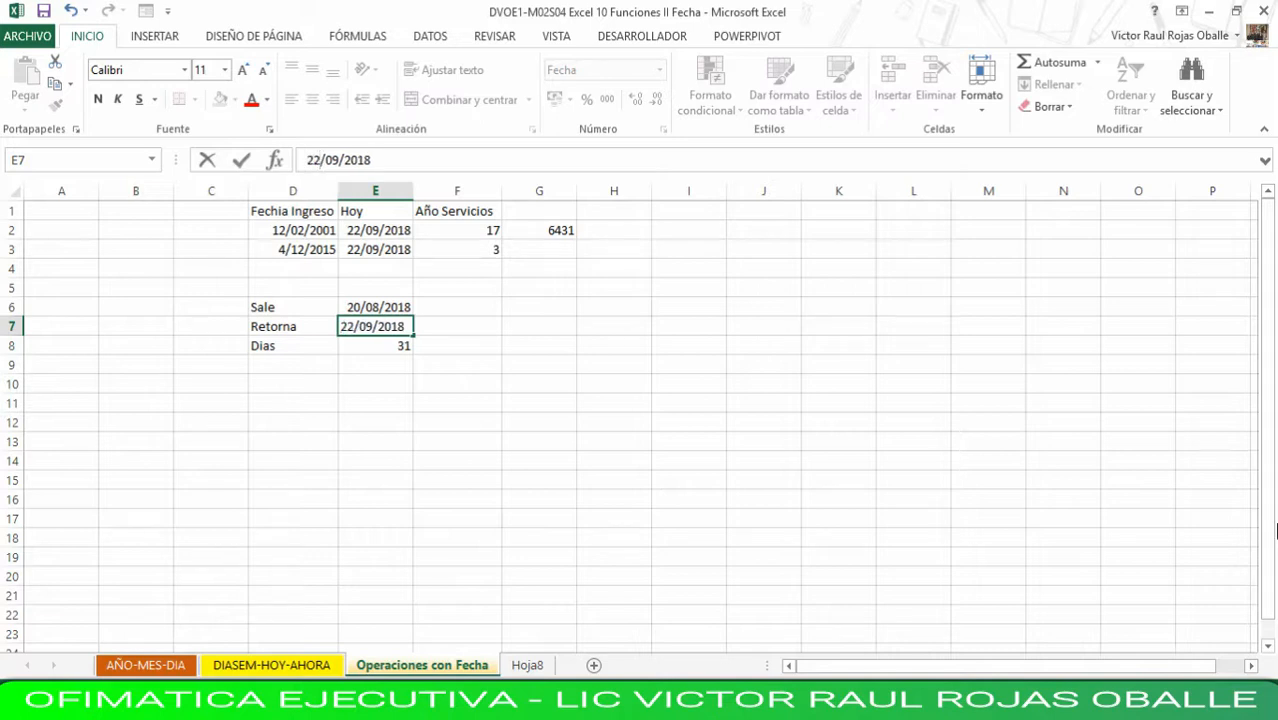
key(Return)
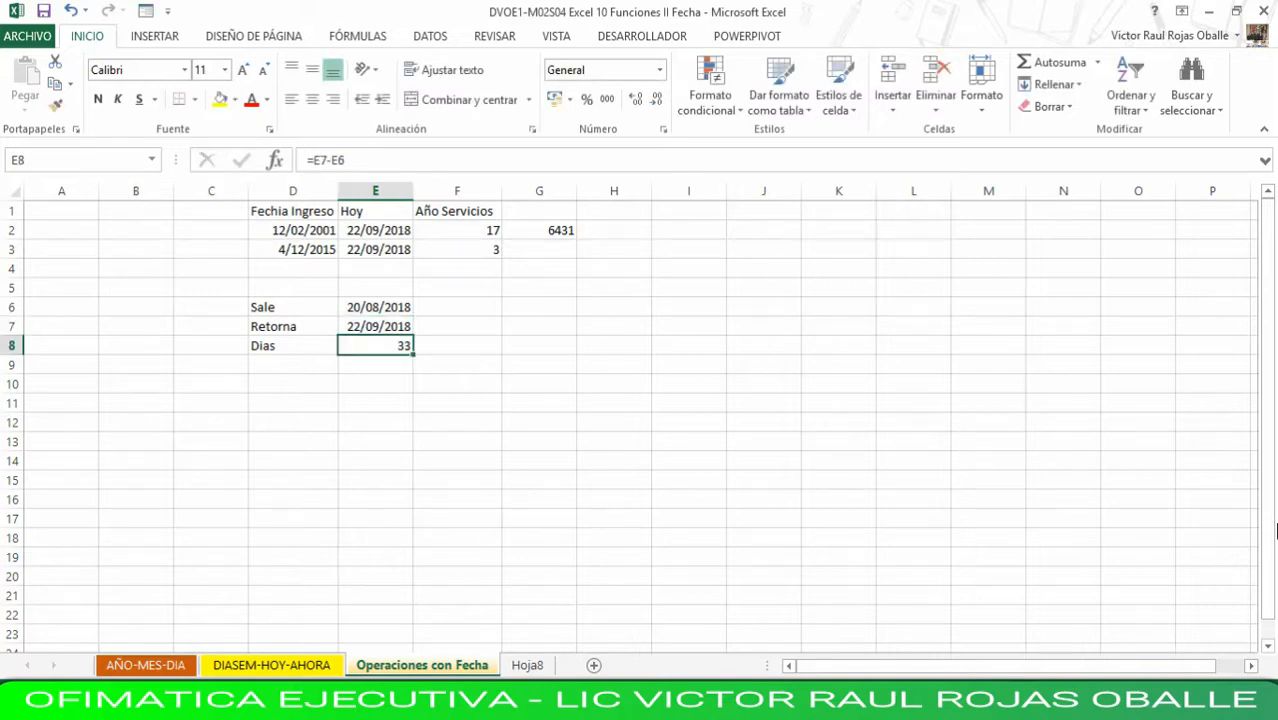